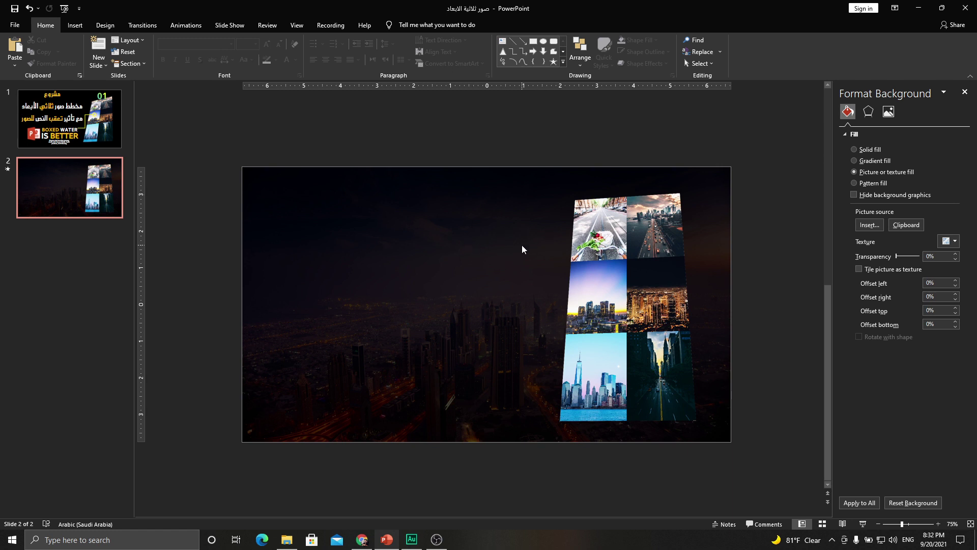
# Tilt the six-photo 3D collage on slide 2 into perspective and switch to the Unsplash city results
pyautogui.click(627, 235)
pyautogui.moveTo(627, 294); pyautogui.dragTo(616, 307)
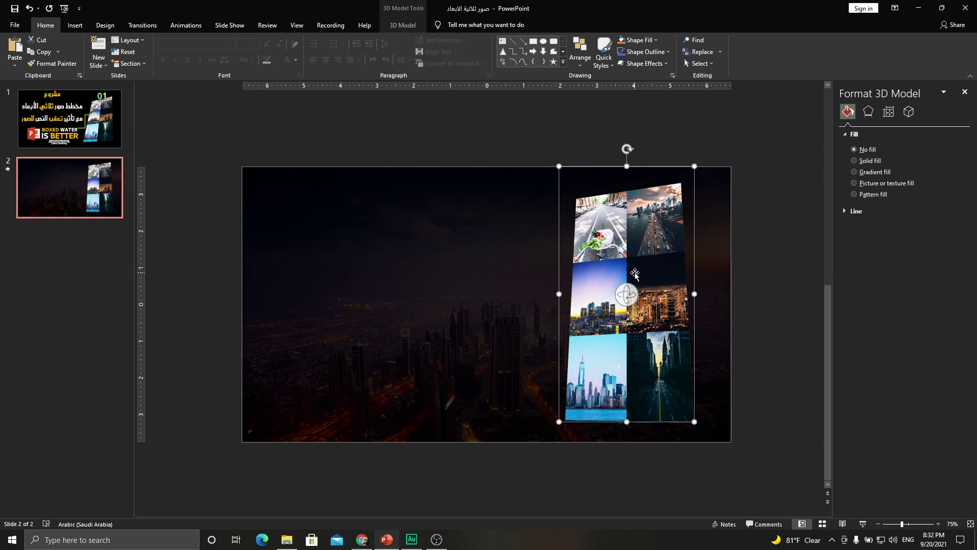
pyautogui.click(362, 539)
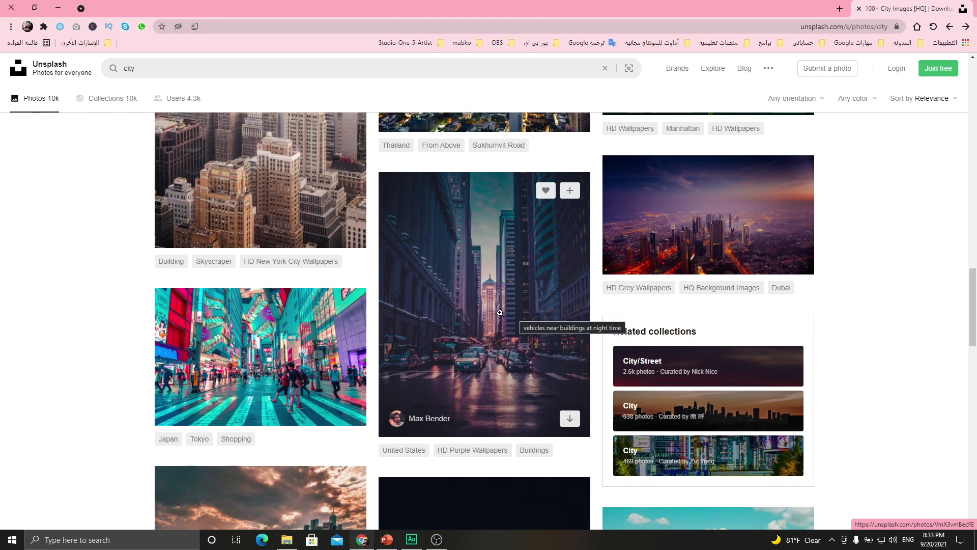
# Copy the 'Browse premium images on iStock' heading from Unsplash and return to PowerPoint
pyautogui.scroll(2, 501, 311)
pyautogui.scroll(2, 499, 313)
pyautogui.scroll(2, 498, 316)
pyautogui.scroll(2, 496, 315)
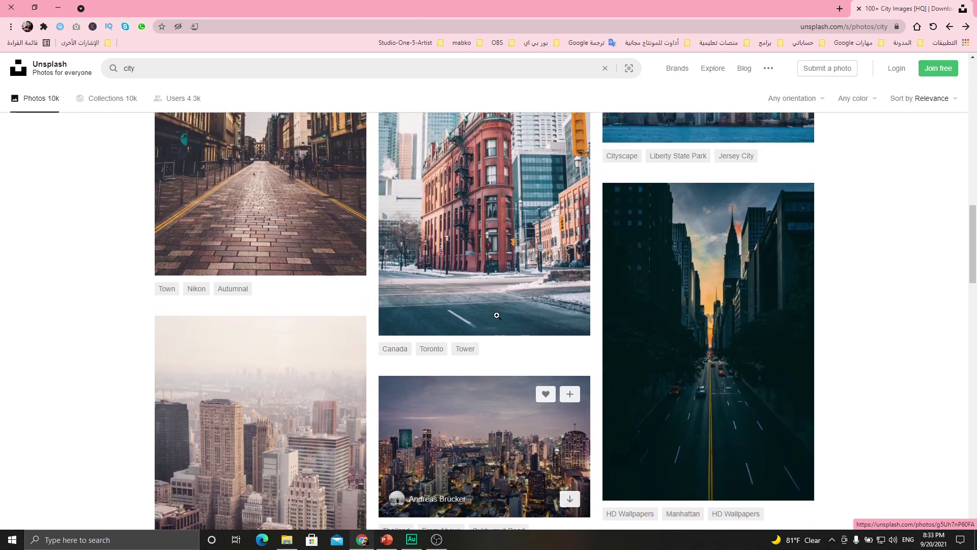
pyautogui.scroll(3, 494, 314)
pyautogui.scroll(3, 490, 313)
pyautogui.scroll(3, 486, 312)
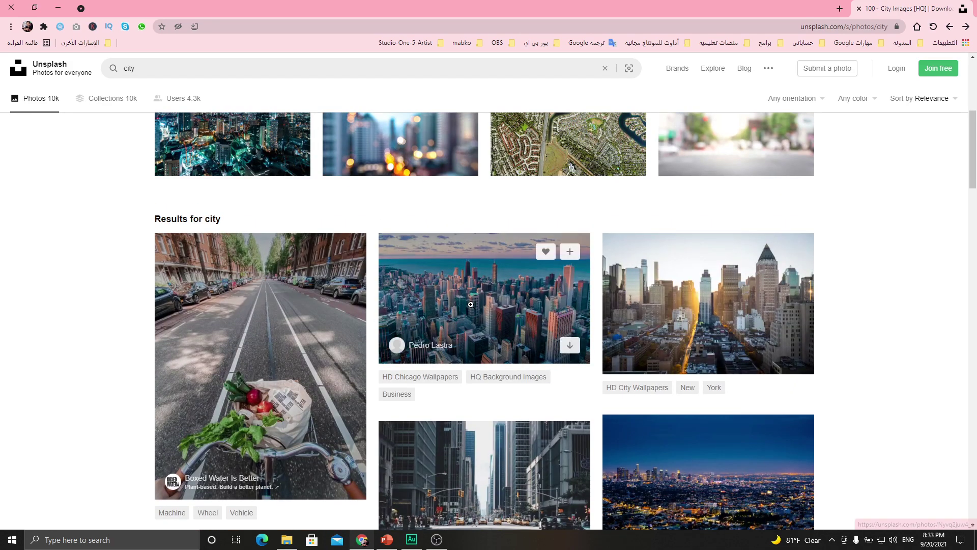
pyautogui.scroll(2, 395, 341)
pyautogui.scroll(4, 395, 340)
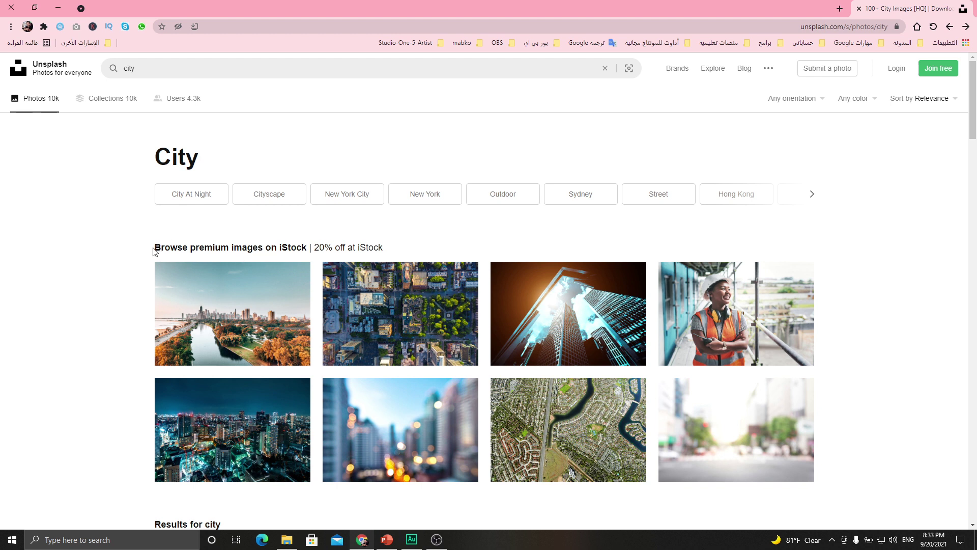
pyautogui.moveTo(155, 248); pyautogui.dragTo(307, 245)
pyautogui.hotkey('ctrl', 'c')
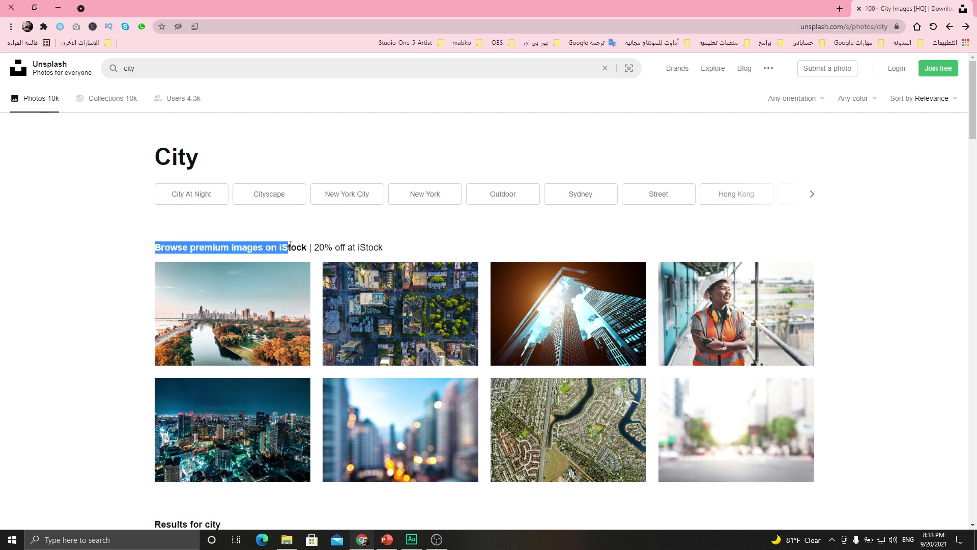
pyautogui.rightClick(307, 247)
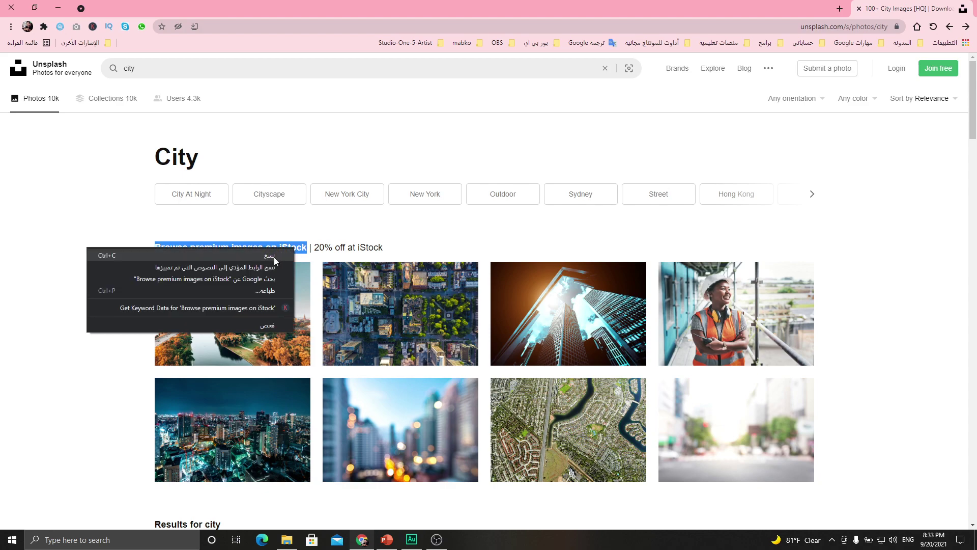
pyautogui.click(274, 258)
pyautogui.click(387, 538)
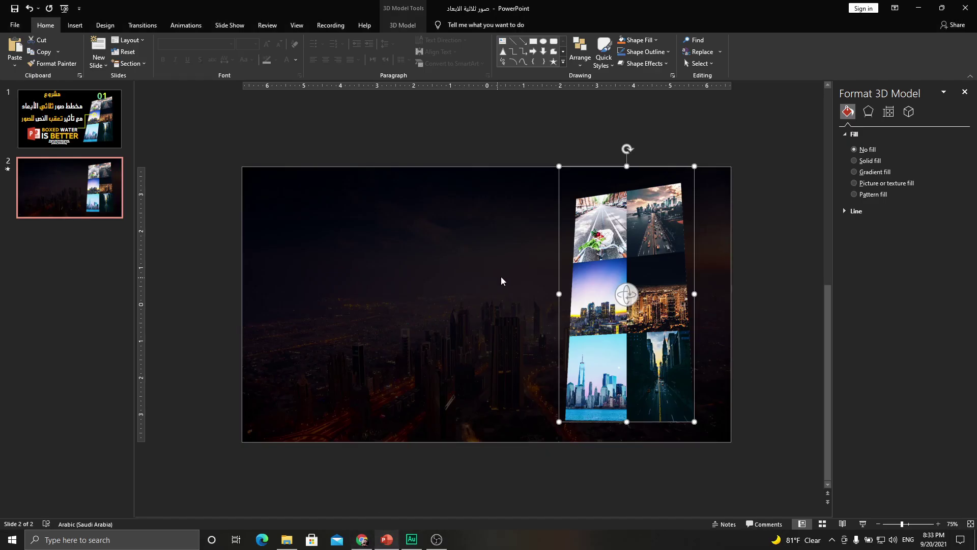
# Insert first-style WordArt on slide 2 holding the pasted heading, moved up and left
pyautogui.click(74, 25)
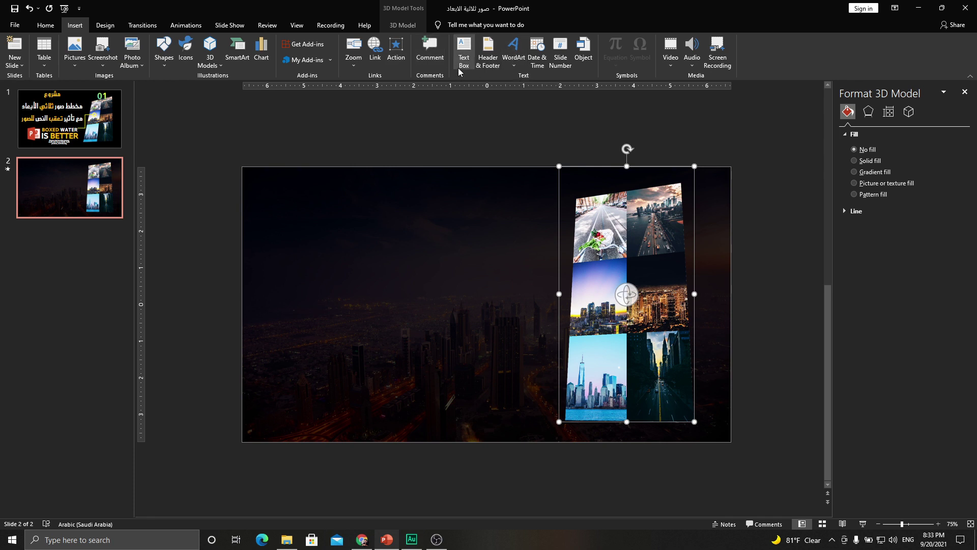
pyautogui.click(522, 64)
pyautogui.click(517, 85)
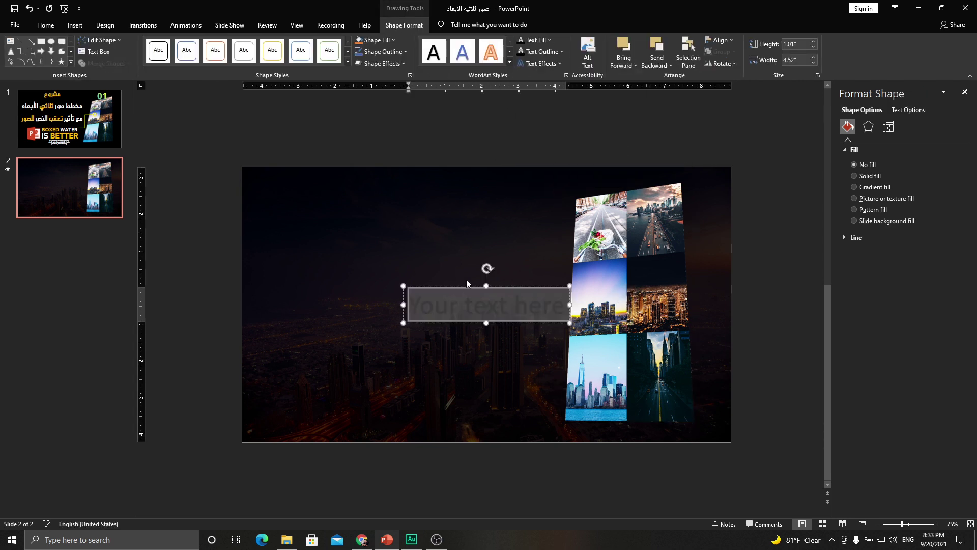
pyautogui.hotkey('ctrl', 'v')
pyautogui.moveTo(484, 286); pyautogui.dragTo(374, 228)
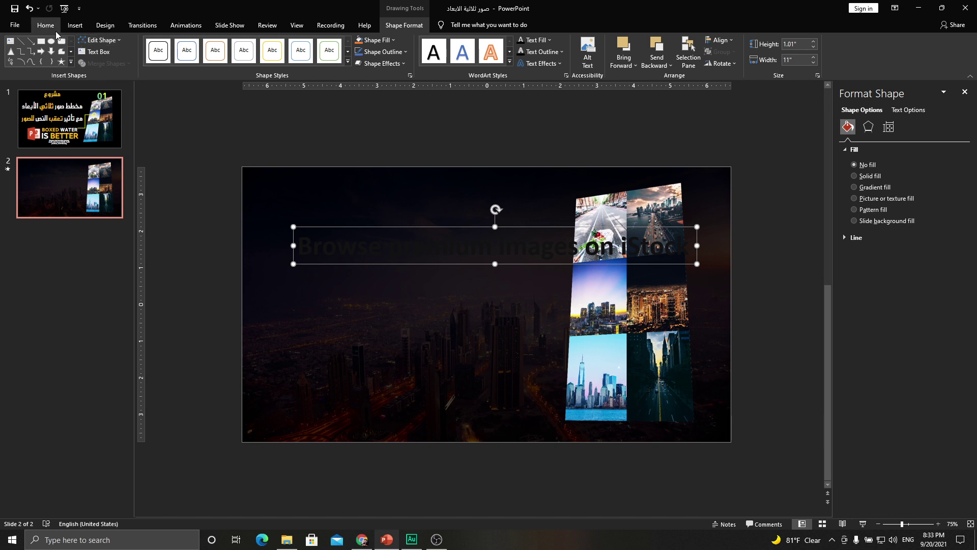
# Make the WordArt heading white and UPPERCASE
pyautogui.click(46, 25)
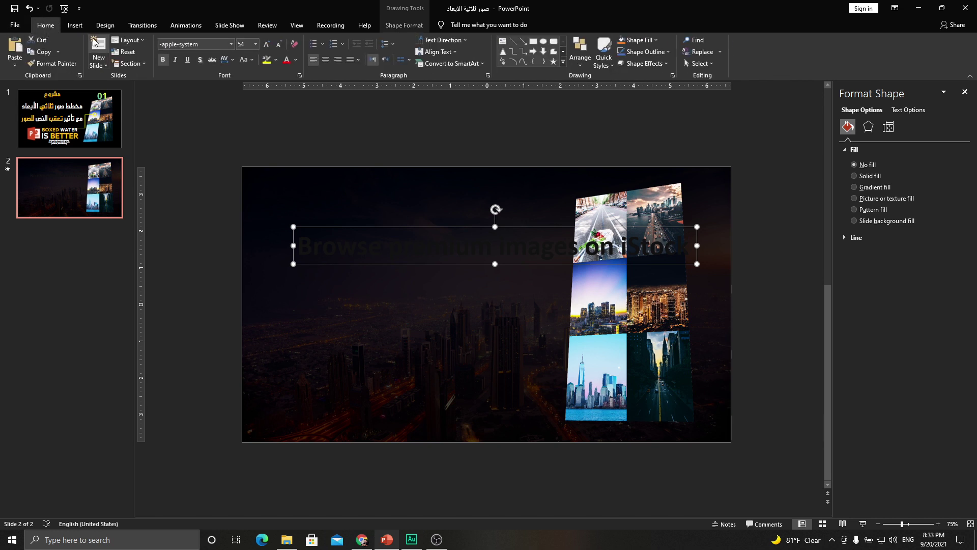
pyautogui.click(296, 59)
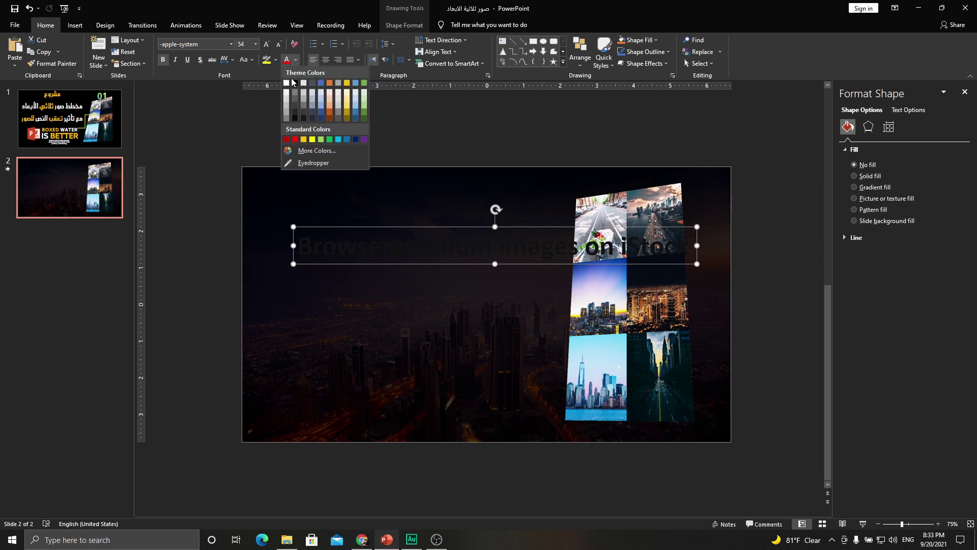
pyautogui.click(287, 79)
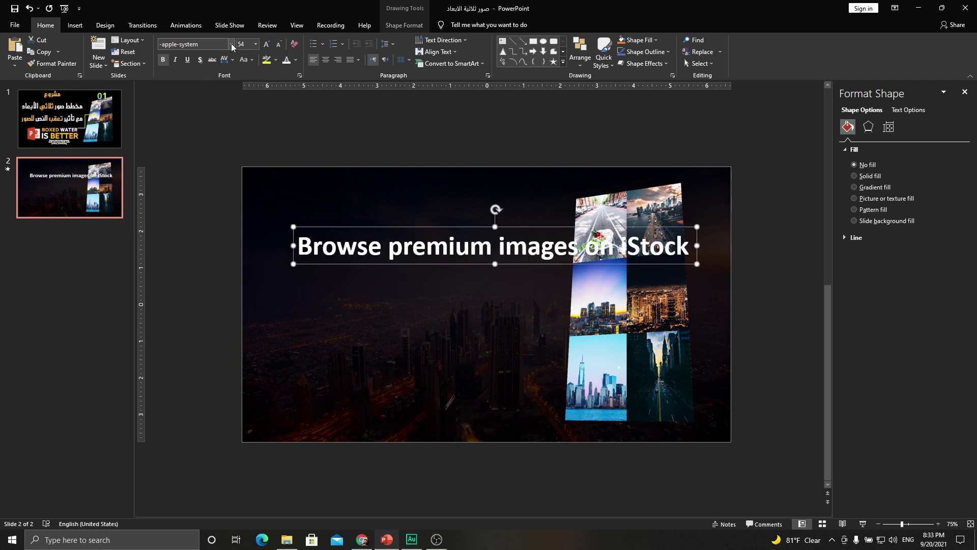
pyautogui.click(247, 63)
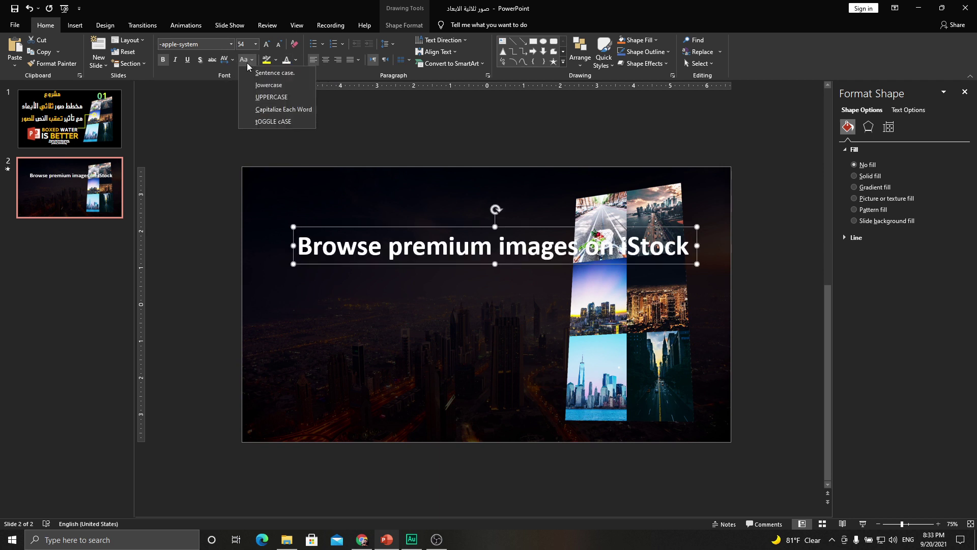
pyautogui.click(251, 97)
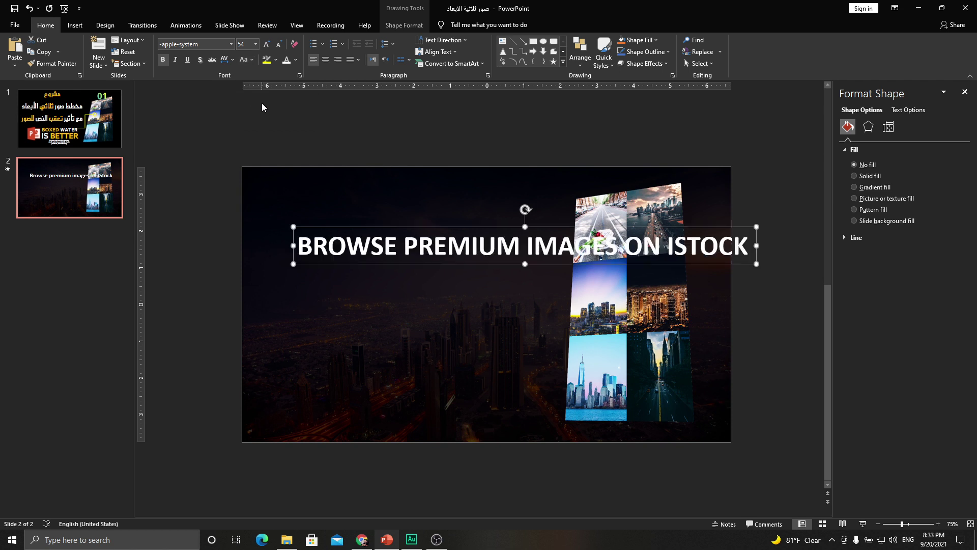
pyautogui.click(524, 251)
# Break the heading after PREMIUM, remove the space before IMAGES, and center-align it
pyautogui.press('Return')
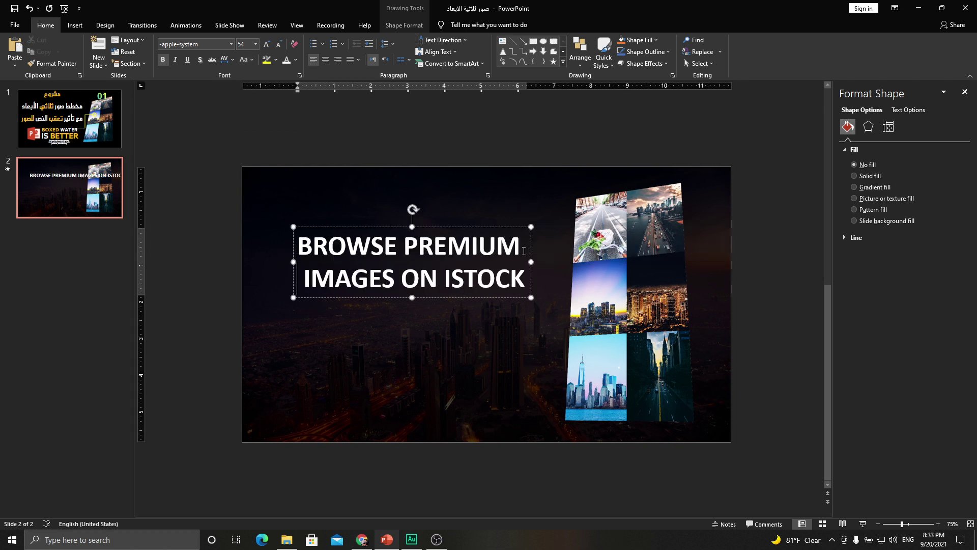
pyautogui.moveTo(296, 263); pyautogui.dragTo(308, 270)
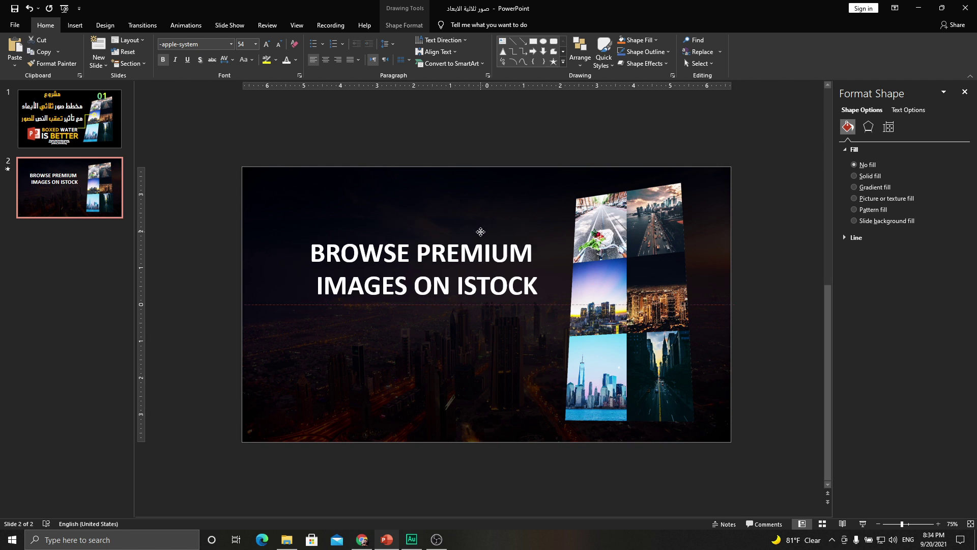
pyautogui.click(313, 288)
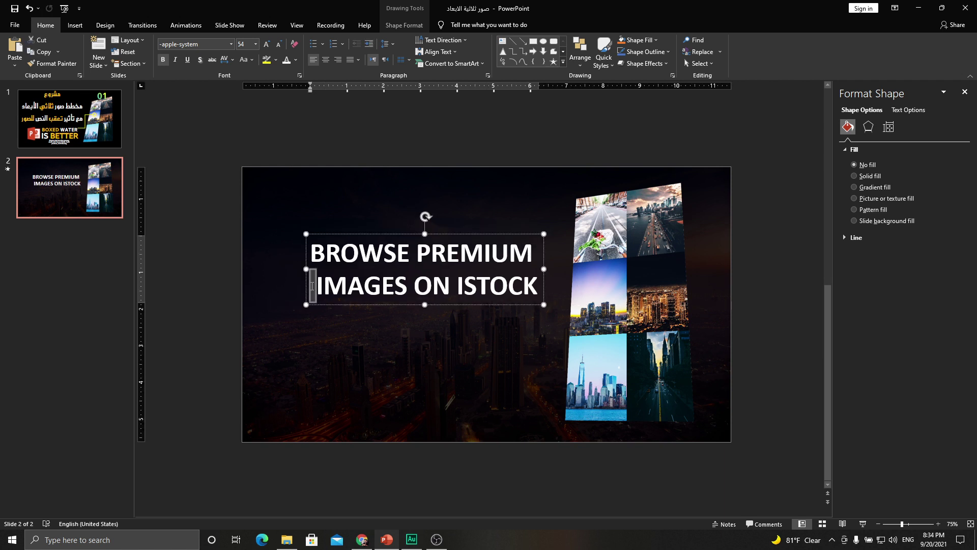
pyautogui.press('Delete')
pyautogui.click(385, 234)
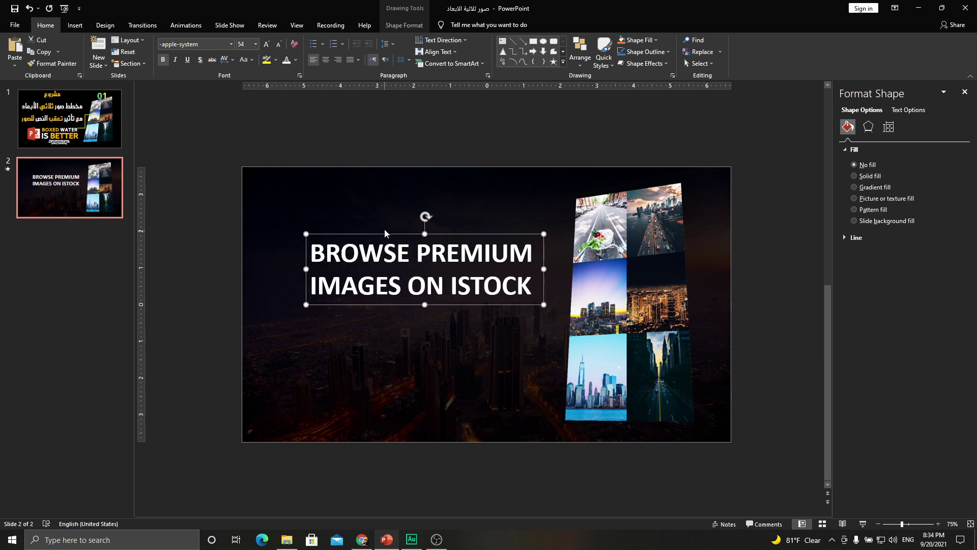
pyautogui.click(326, 60)
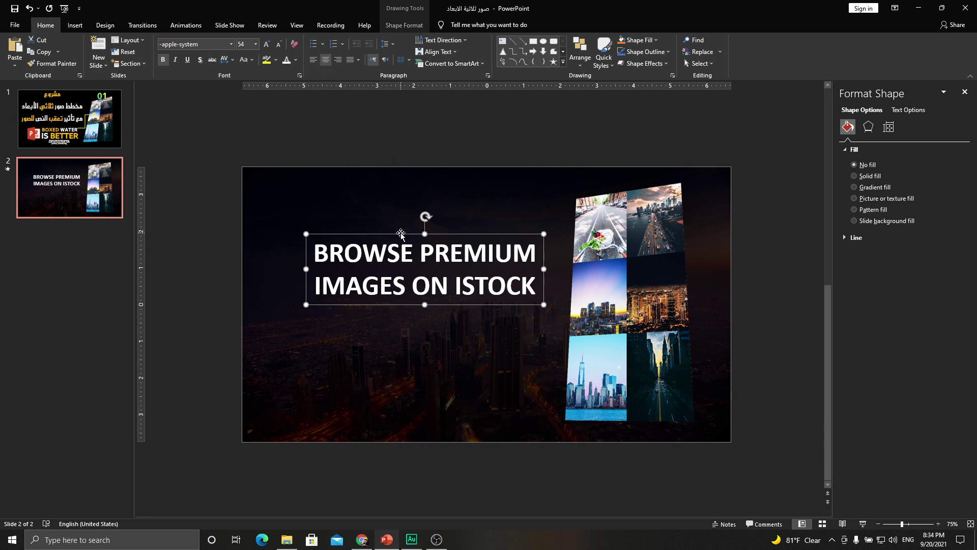
# Move the heading lower on the slide and place a duplicate copy above it
pyautogui.moveTo(400, 236)
pyautogui.mouseDown()
pyautogui.moveTo(391, 271)
pyautogui.moveTo(388, 249)
pyautogui.mouseUp()
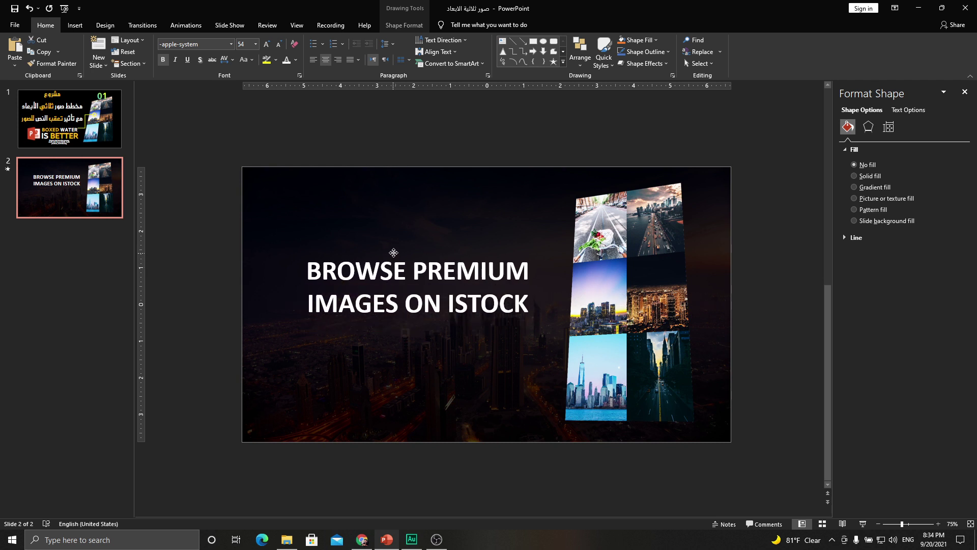
pyautogui.hotkey('ctrl', 'z')
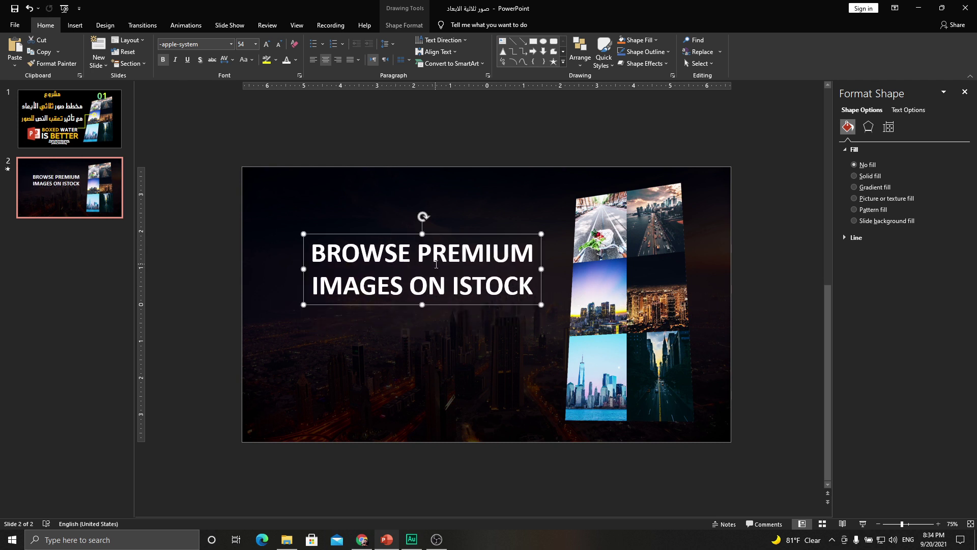
pyautogui.moveTo(395, 237); pyautogui.dragTo(401, 319)
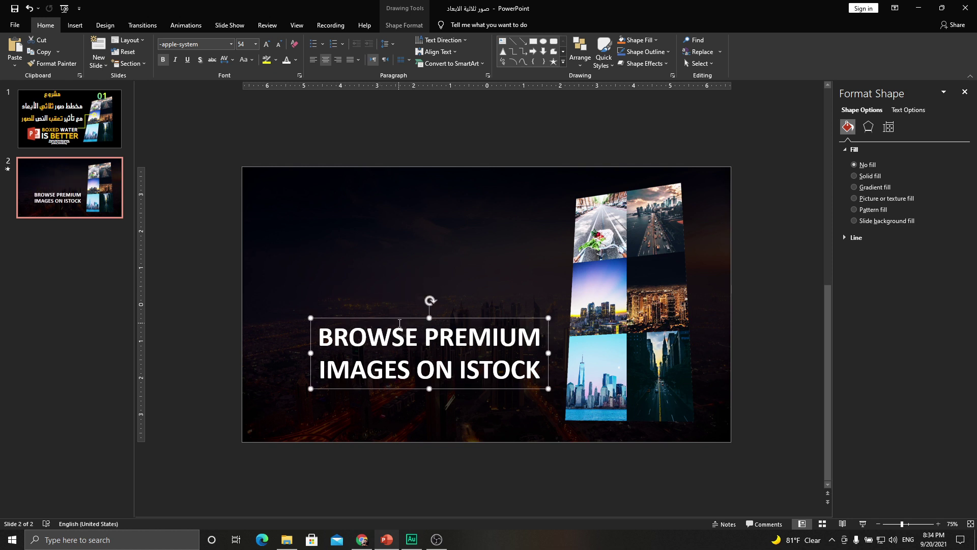
pyautogui.hotkey('ctrl', 'd')
pyautogui.moveTo(421, 326)
pyautogui.mouseDown()
pyautogui.moveTo(438, 249)
pyautogui.moveTo(404, 213)
pyautogui.mouseUp()
# Change the upper copy's text to CITY and enlarge it to size 199
pyautogui.tripleClick(418, 249)
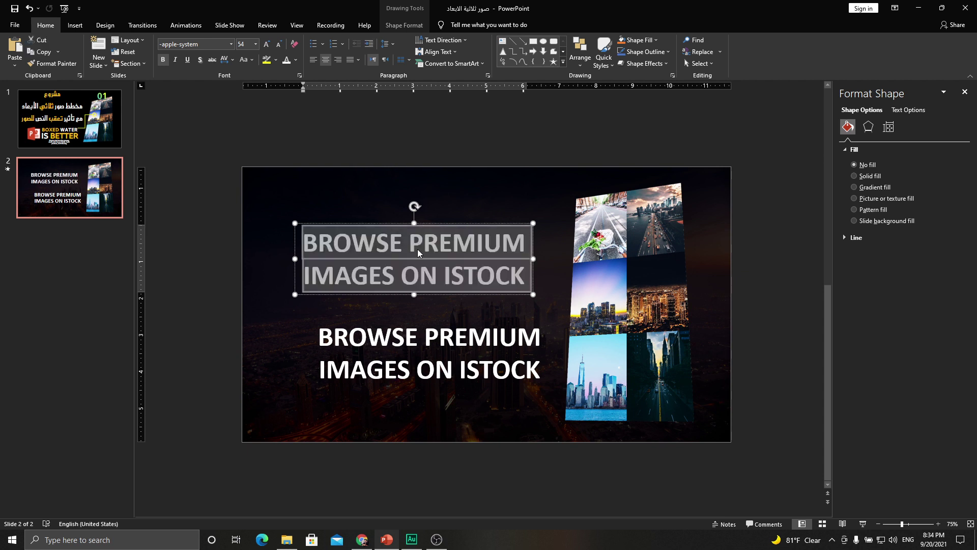
pyautogui.write('c')
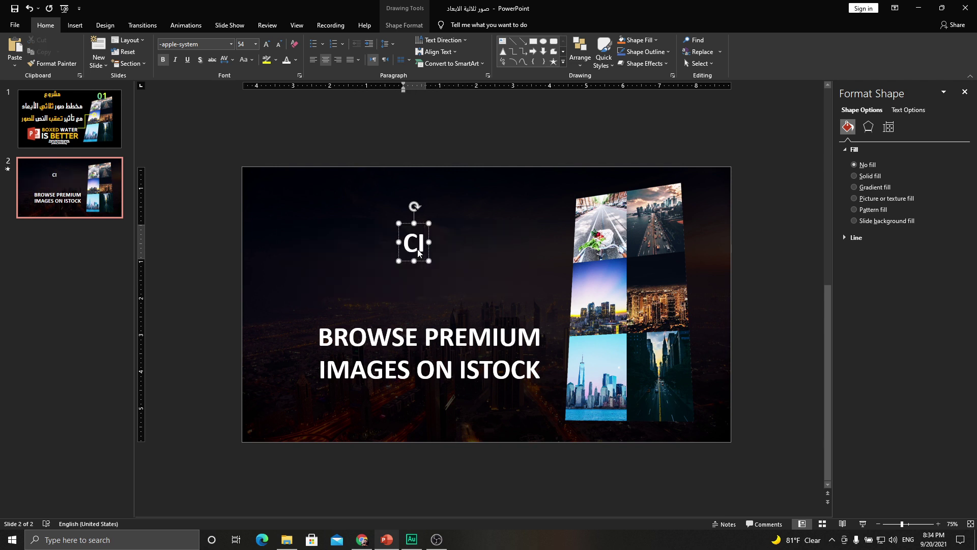
pyautogui.write('TY')
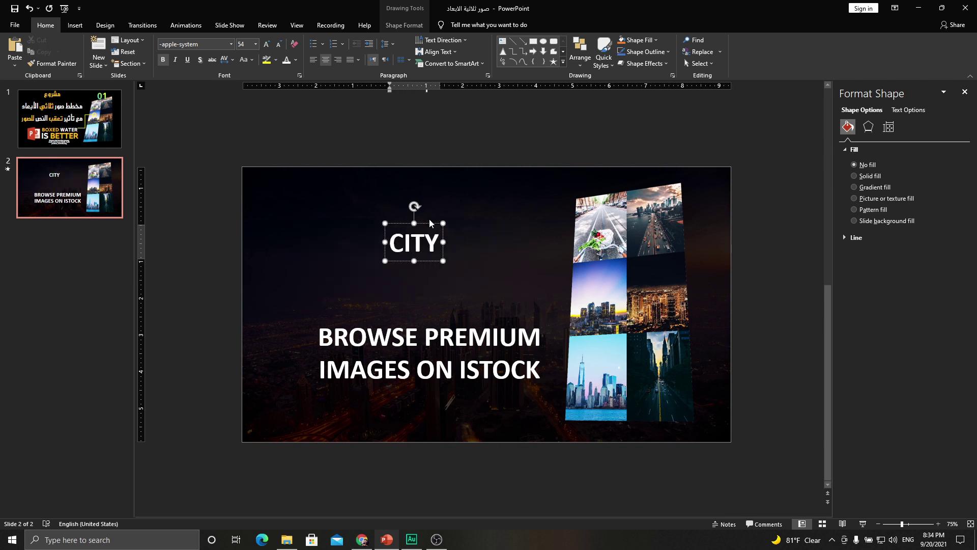
pyautogui.click(431, 224)
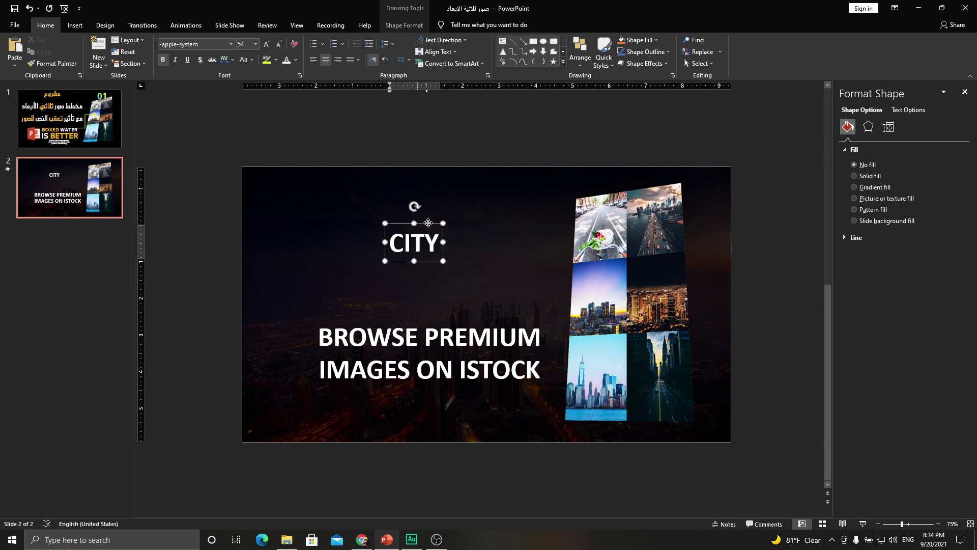
pyautogui.click(267, 45)
pyautogui.click(267, 45)
pyautogui.click(267, 45)
pyautogui.click(267, 44)
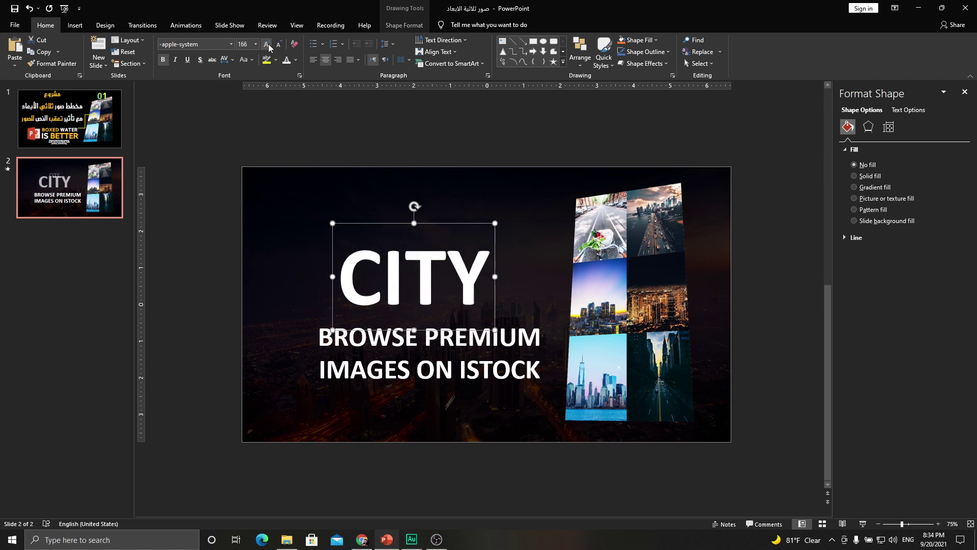
pyautogui.click(269, 46)
pyautogui.moveTo(432, 220); pyautogui.dragTo(446, 223)
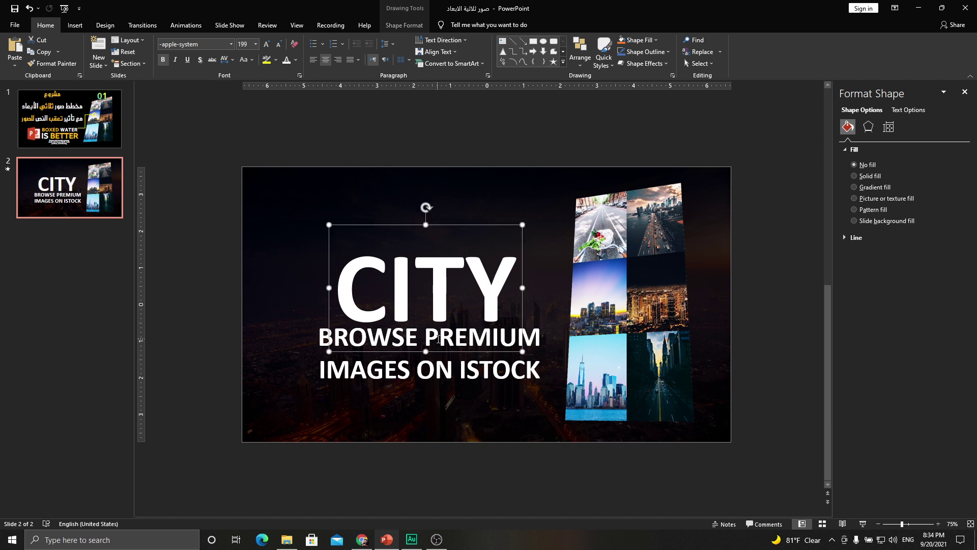
# Color CITY yellow, group it with the BROWSE PREMIUM text, and move the group up
pyautogui.click(296, 60)
pyautogui.click(304, 138)
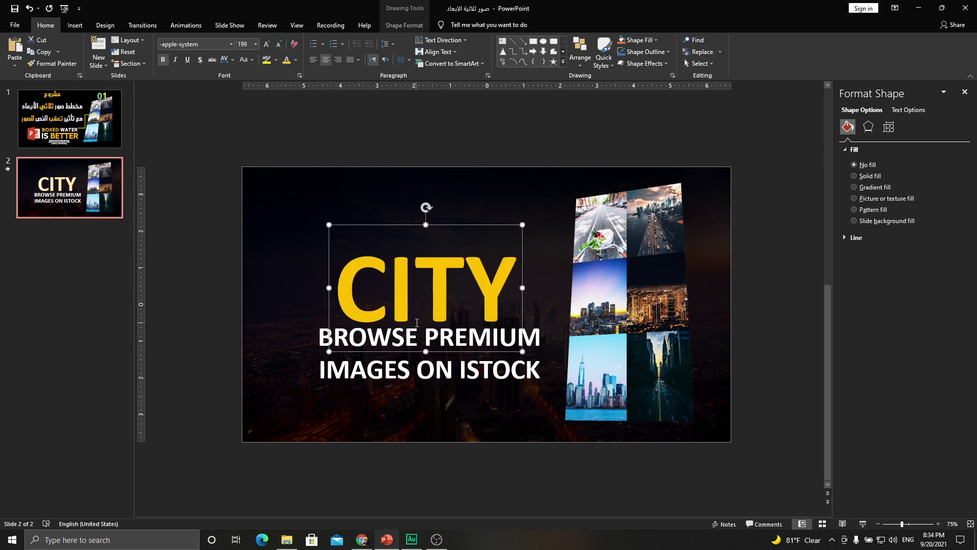
pyautogui.keyDown('shift'); pyautogui.click(424, 370); pyautogui.keyUp('shift')
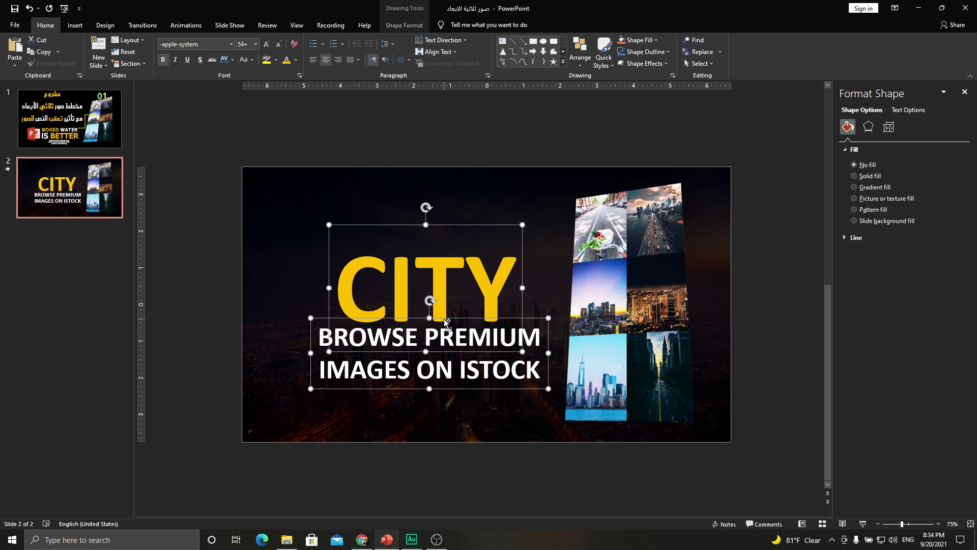
pyautogui.hotkey('ctrl', 'g')
pyautogui.moveTo(475, 222)
pyautogui.mouseDown()
pyautogui.moveTo(483, 203)
pyautogui.moveTo(468, 204)
pyautogui.mouseUp()
# Duplicate slide 2, then move its CITY text group off the slide to the upper left
pyautogui.rightClick(74, 201)
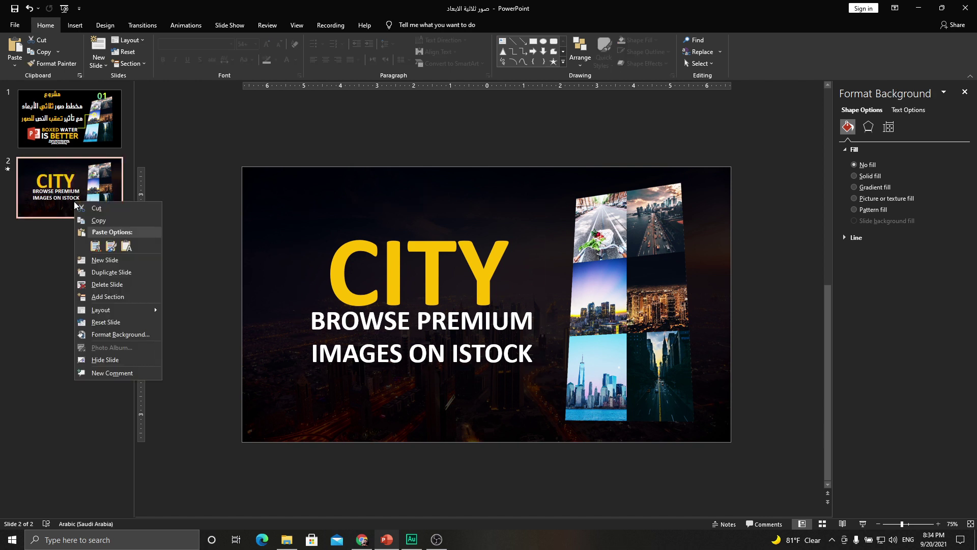
pyautogui.click(91, 273)
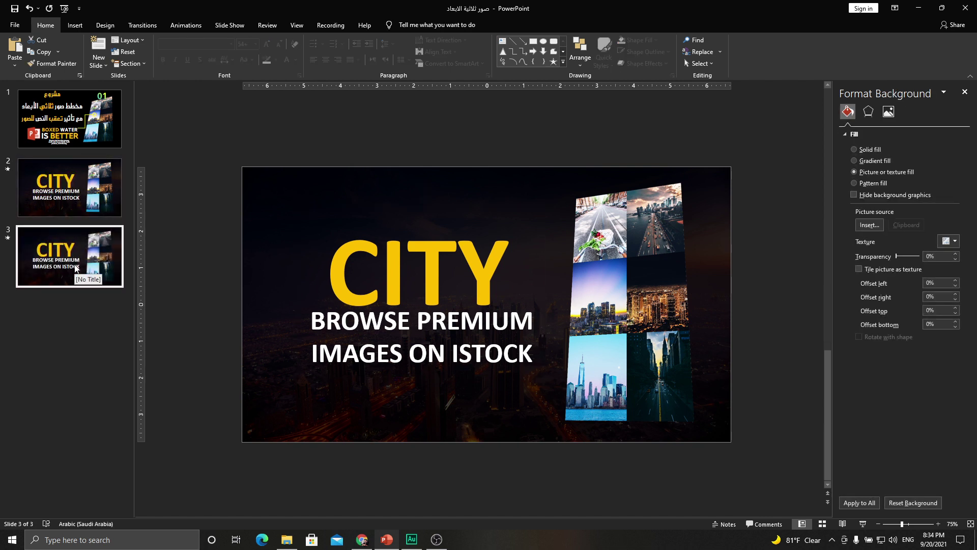
pyautogui.click(83, 199)
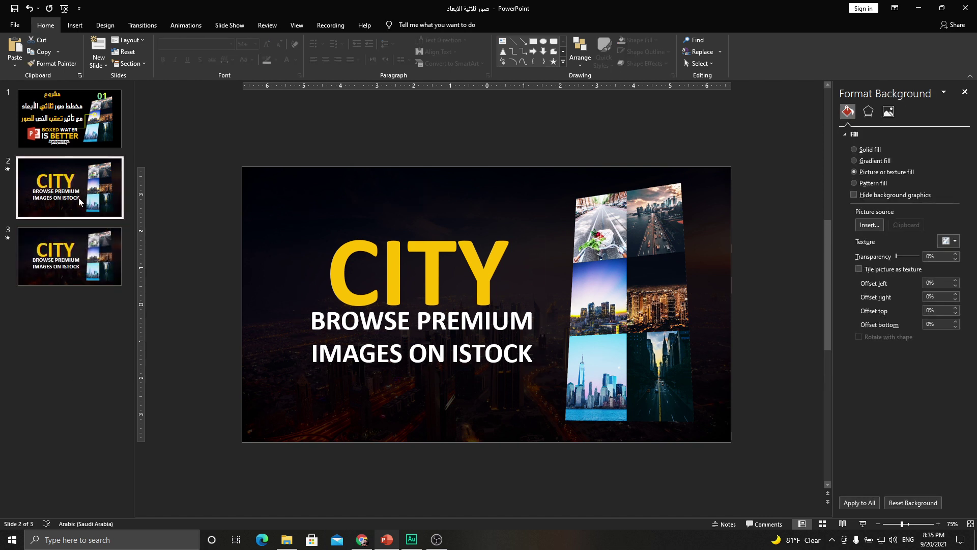
pyautogui.click(348, 247)
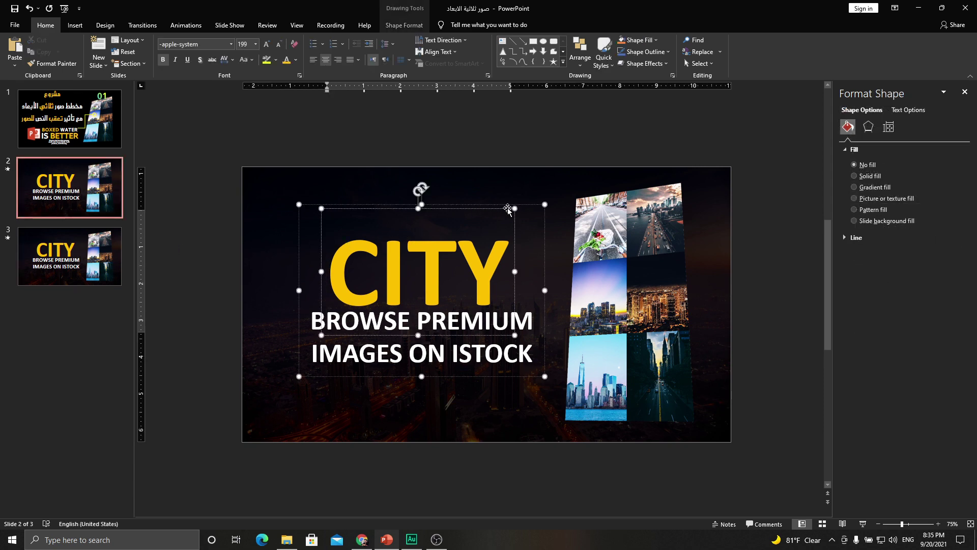
pyautogui.moveTo(524, 207)
pyautogui.mouseDown()
pyautogui.moveTo(359, 172)
pyautogui.moveTo(217, 113)
pyautogui.mouseUp()
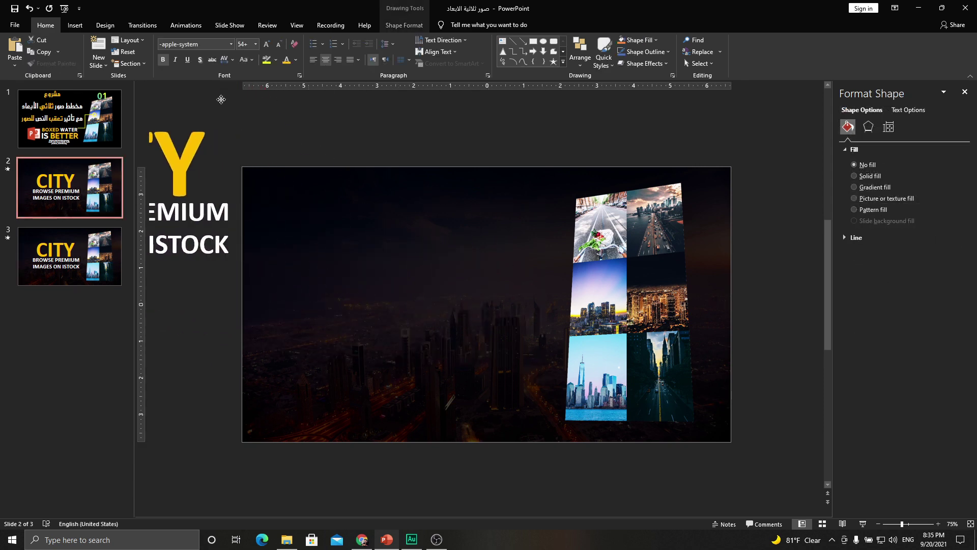
# Rotate slide 2's photo grid to face the viewer and center it on the slide
pyautogui.click(715, 304)
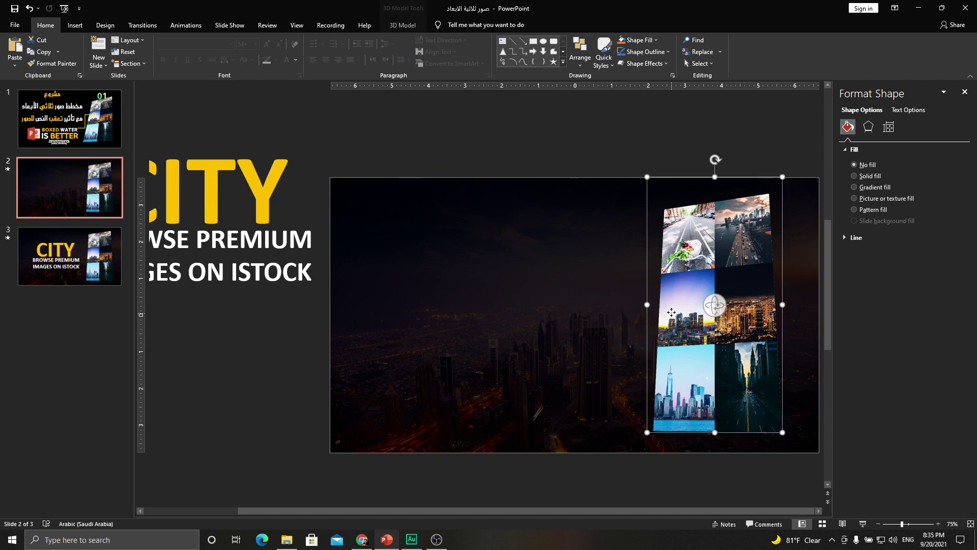
pyautogui.moveTo(715, 305)
pyautogui.mouseDown()
pyautogui.moveTo(737, 314)
pyautogui.moveTo(739, 327)
pyautogui.mouseUp()
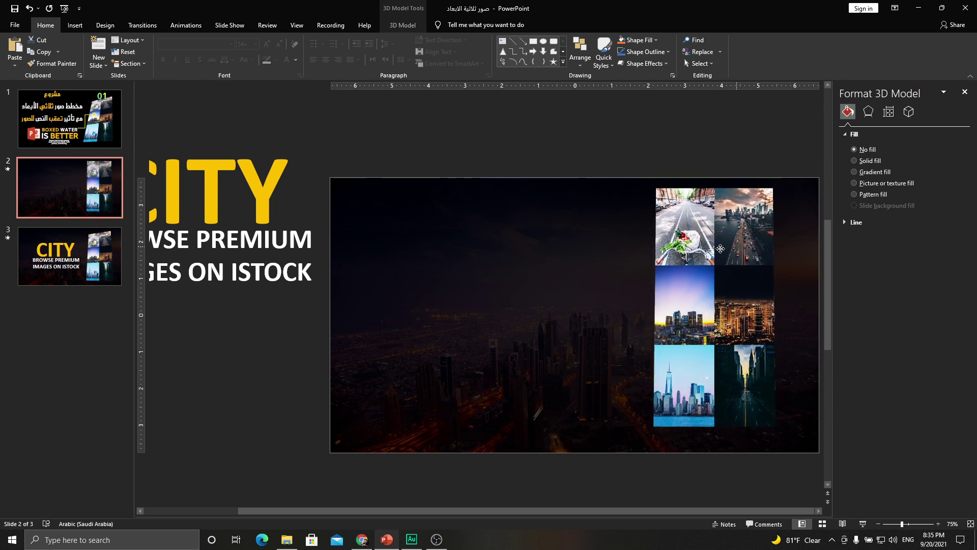
pyautogui.moveTo(729, 244); pyautogui.dragTo(571, 252)
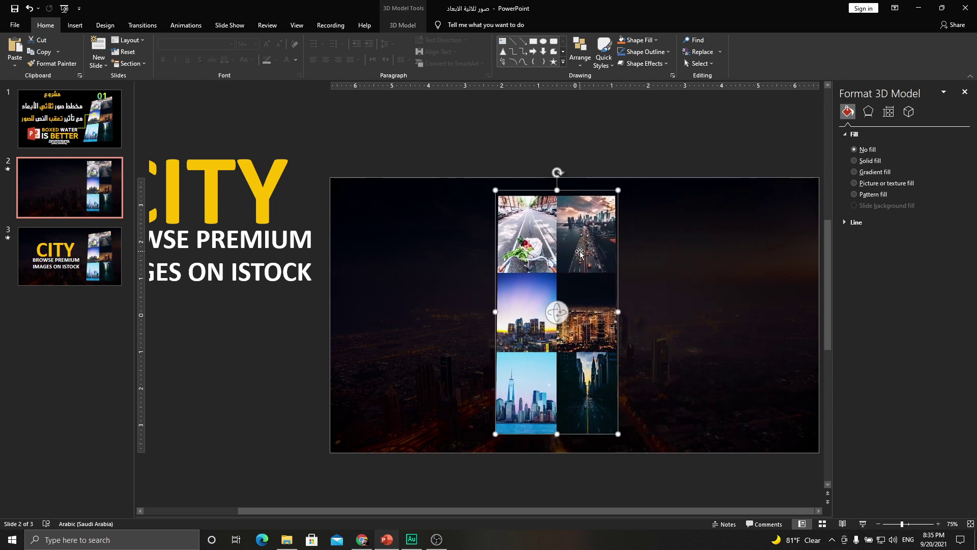
pyautogui.click(70, 256)
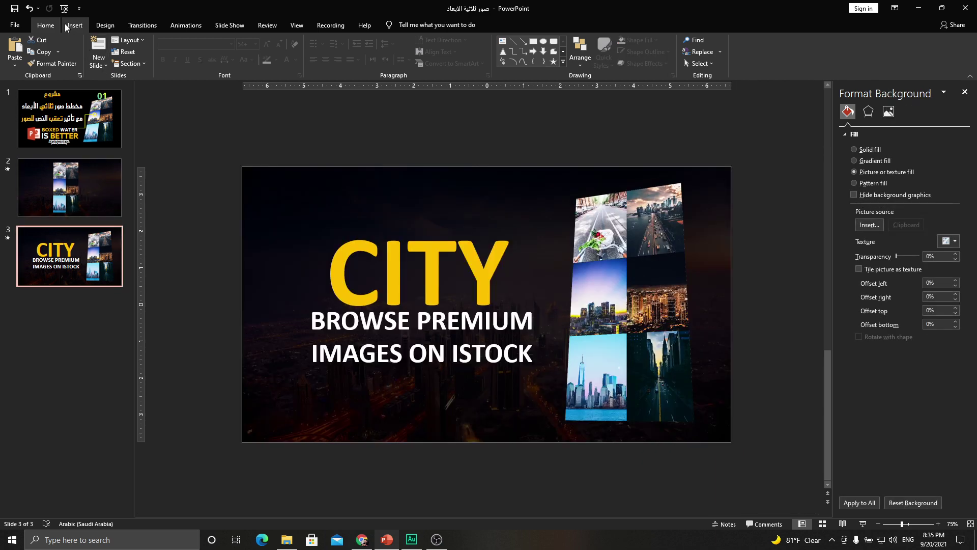
# Give slide 3 the Morph transition and preview the slideshow starting from slide 2
pyautogui.click(138, 25)
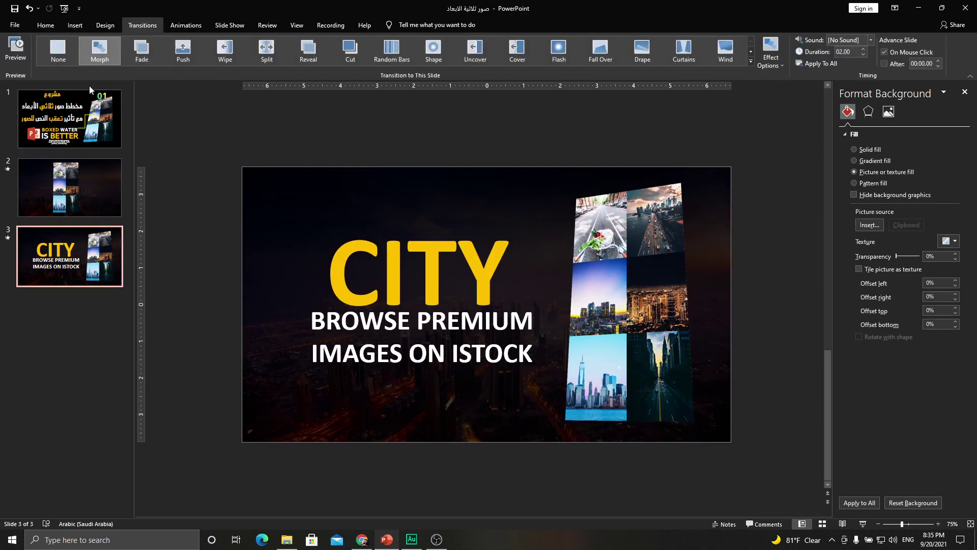
pyautogui.click(98, 56)
pyautogui.click(34, 170)
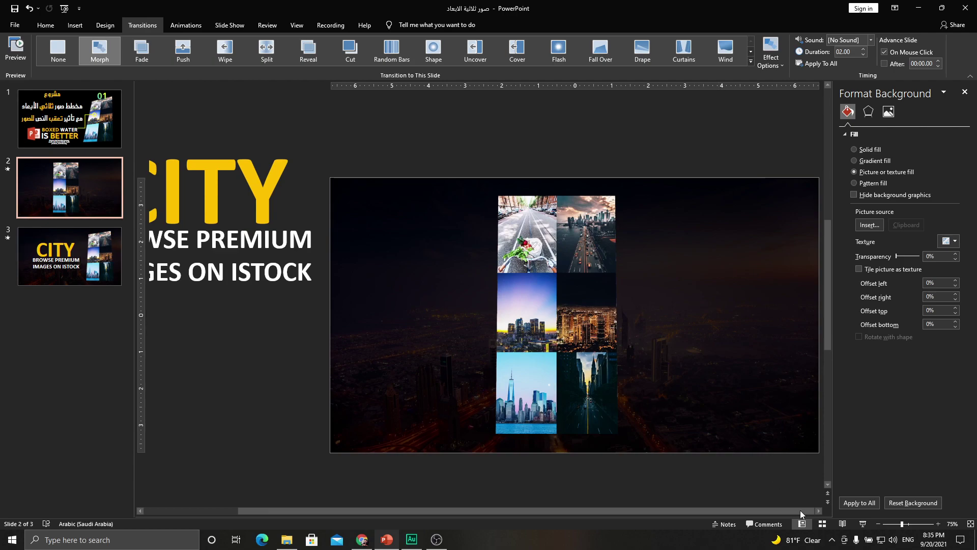
pyautogui.click(862, 524)
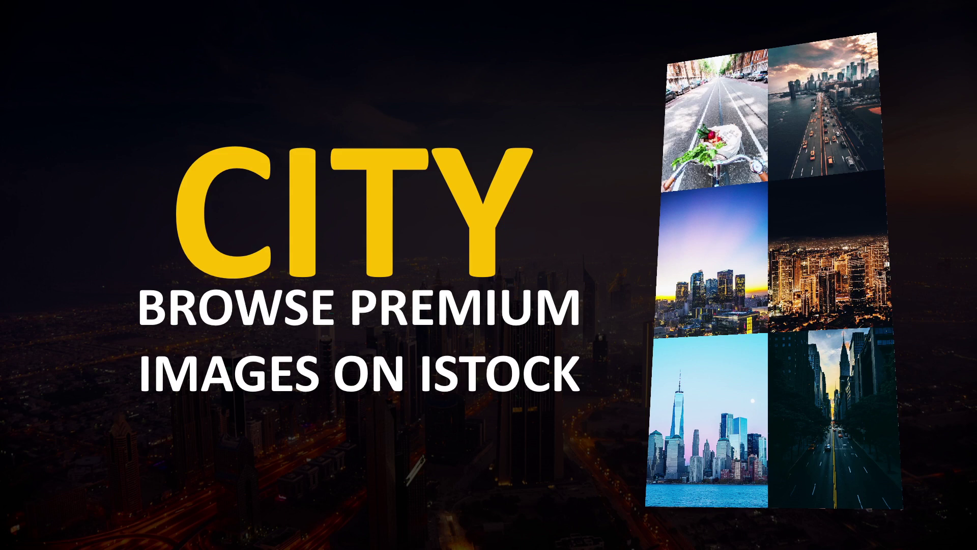
pyautogui.press('Escape')
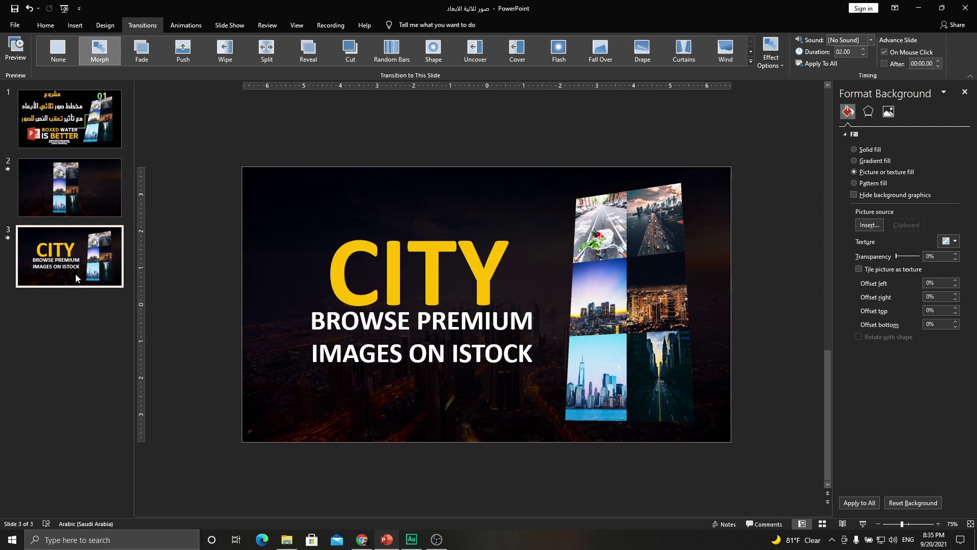
# Duplicate slide 3's CITY layout to create slide 4
pyautogui.rightClick(77, 278)
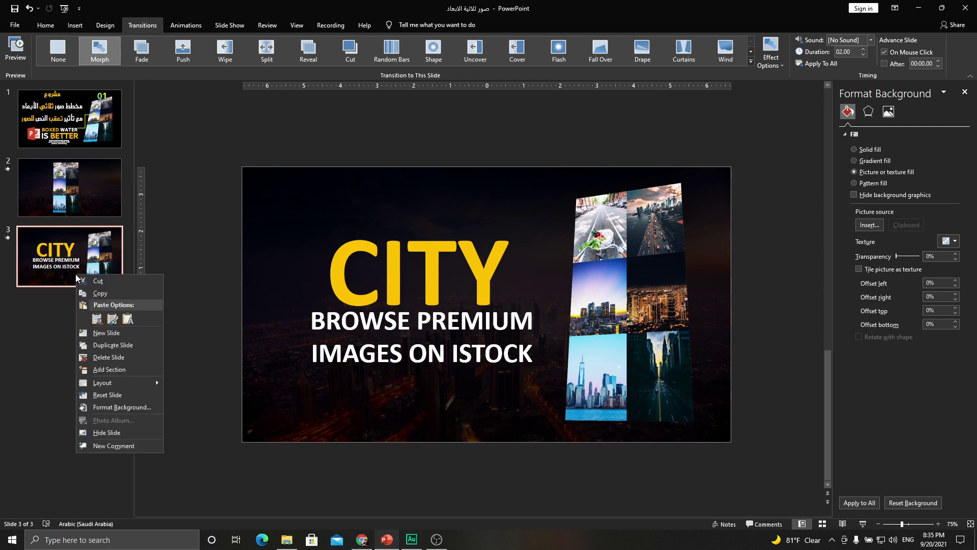
pyautogui.click(95, 346)
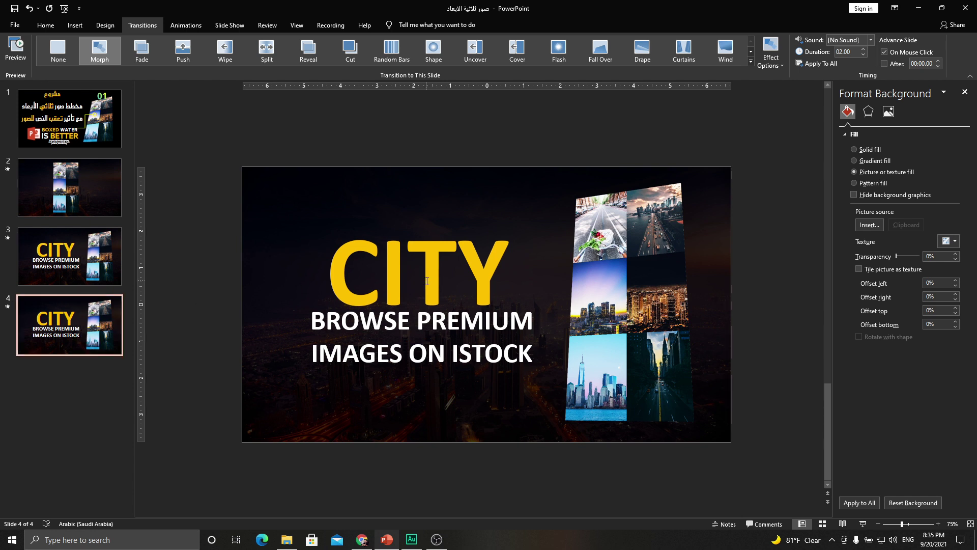
# On slide 4, copy the CITY title group below the slide's lower right and shift the photo grid left
pyautogui.click(383, 268)
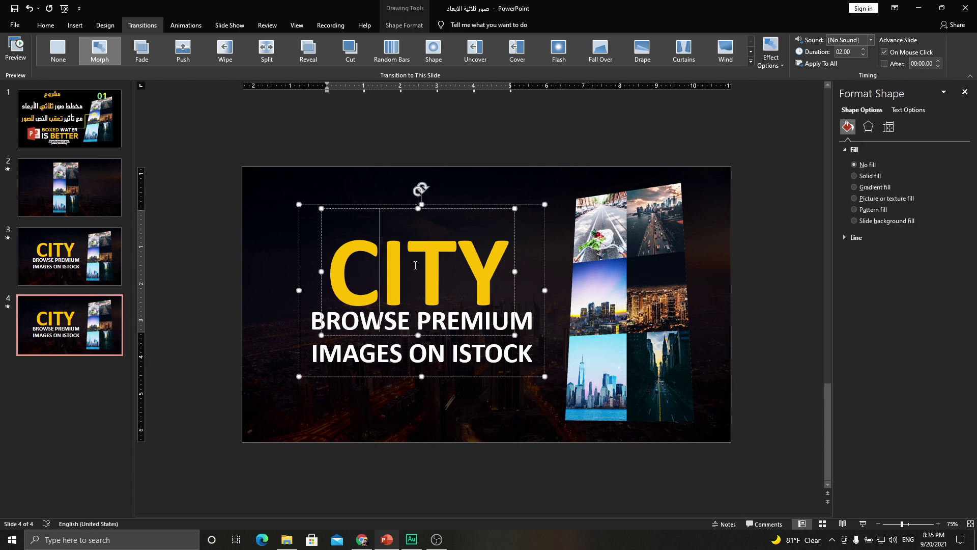
pyautogui.click(459, 182)
pyautogui.click(458, 222)
pyautogui.moveTo(540, 206)
pyautogui.mouseDown()
pyautogui.moveTo(743, 344)
pyautogui.moveTo(817, 422)
pyautogui.moveTo(506, 202)
pyautogui.mouseUp()
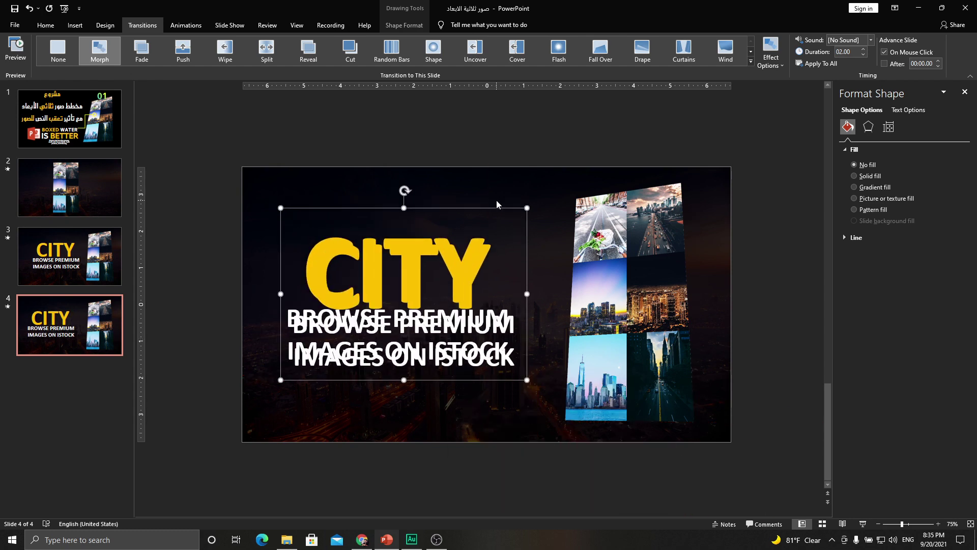
pyautogui.click(505, 204)
pyautogui.rightClick(511, 245)
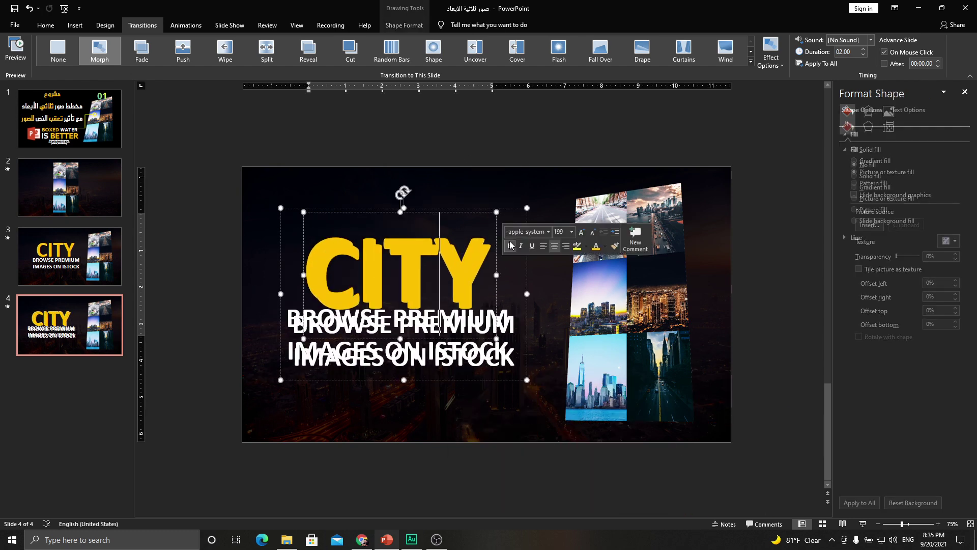
pyautogui.moveTo(510, 204); pyautogui.dragTo(792, 424)
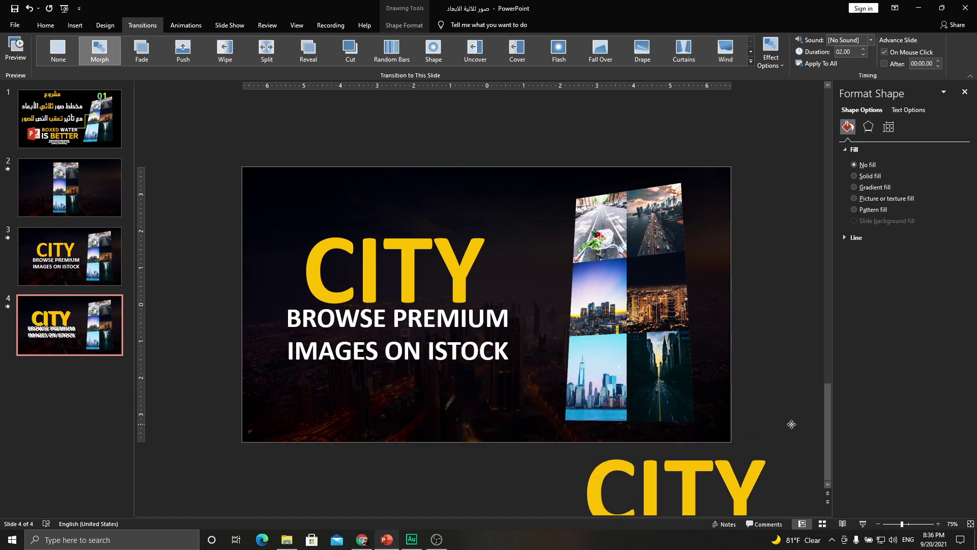
pyautogui.click(590, 239)
pyautogui.moveTo(591, 179); pyautogui.dragTo(305, 172)
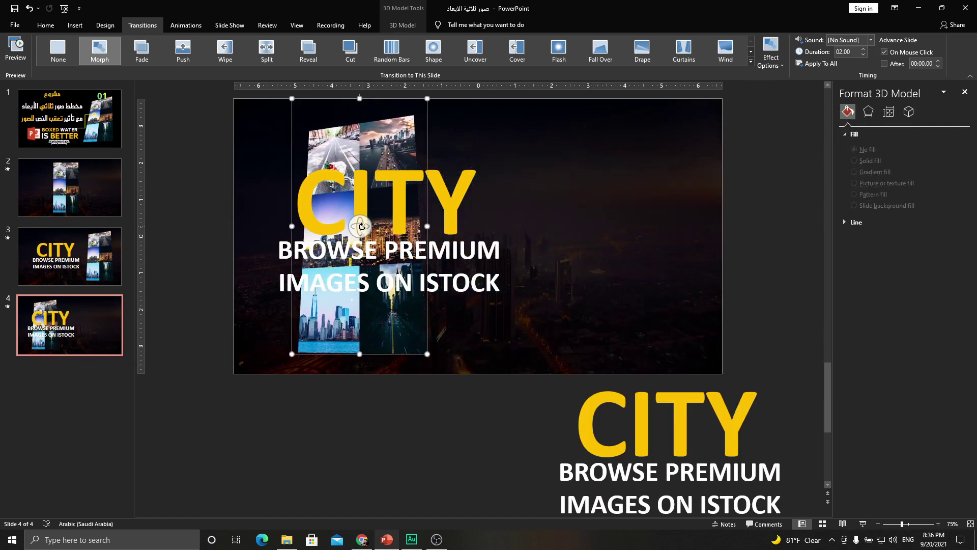
# Tilt slide 4's photo grid, enlarge it past the bottom edge, and nudge it up-right
pyautogui.moveTo(361, 226); pyautogui.dragTo(351, 229)
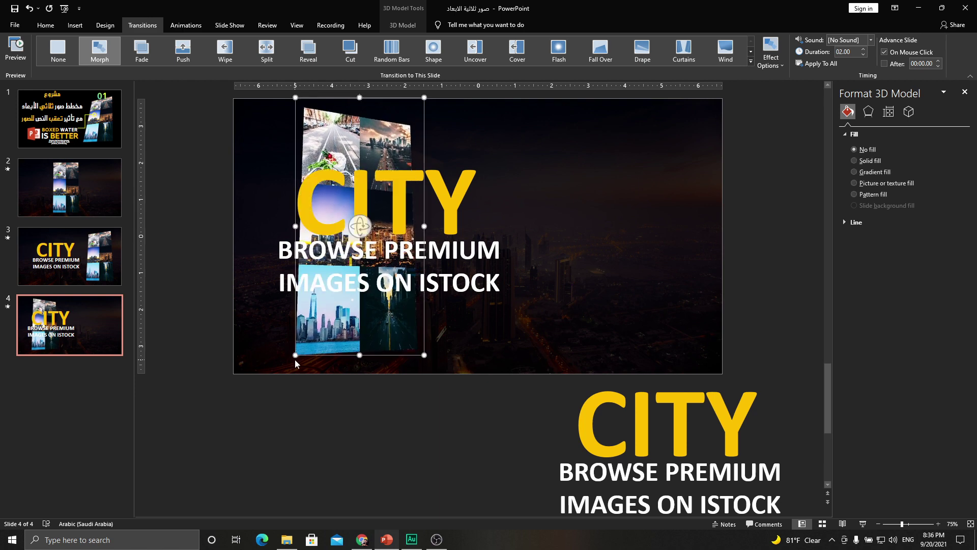
pyautogui.moveTo(296, 356); pyautogui.dragTo(226, 492)
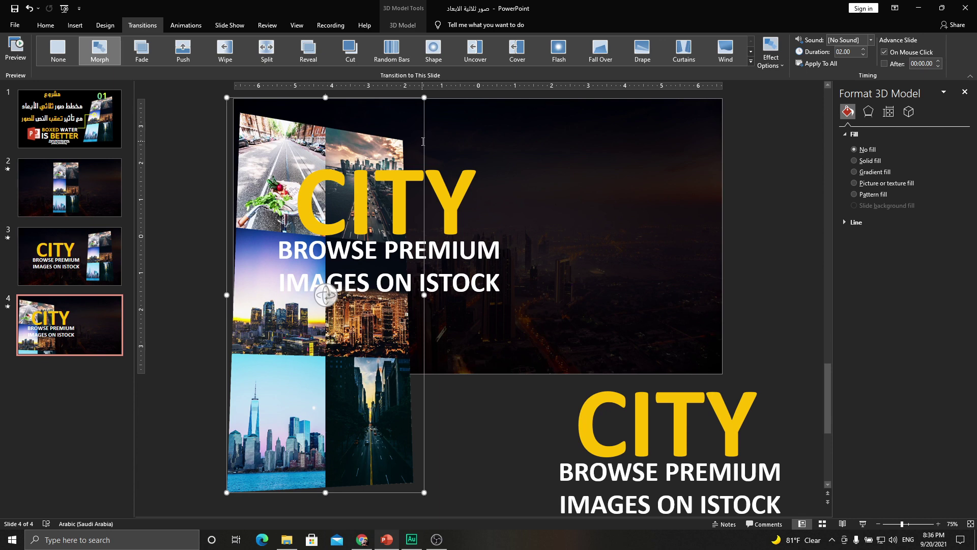
pyautogui.moveTo(424, 135); pyautogui.dragTo(442, 122)
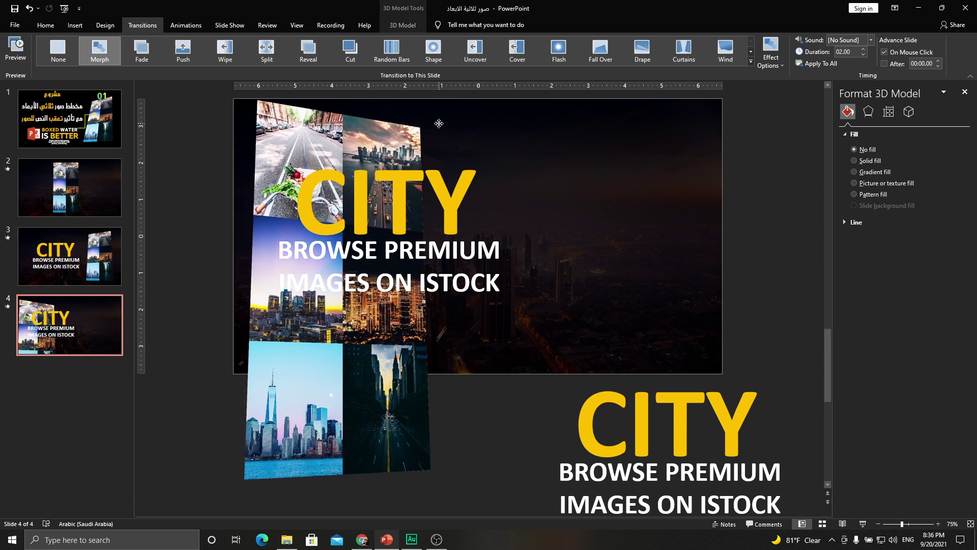
# Move the title group to the slide's right side and delete its CITY word
pyautogui.click(465, 198)
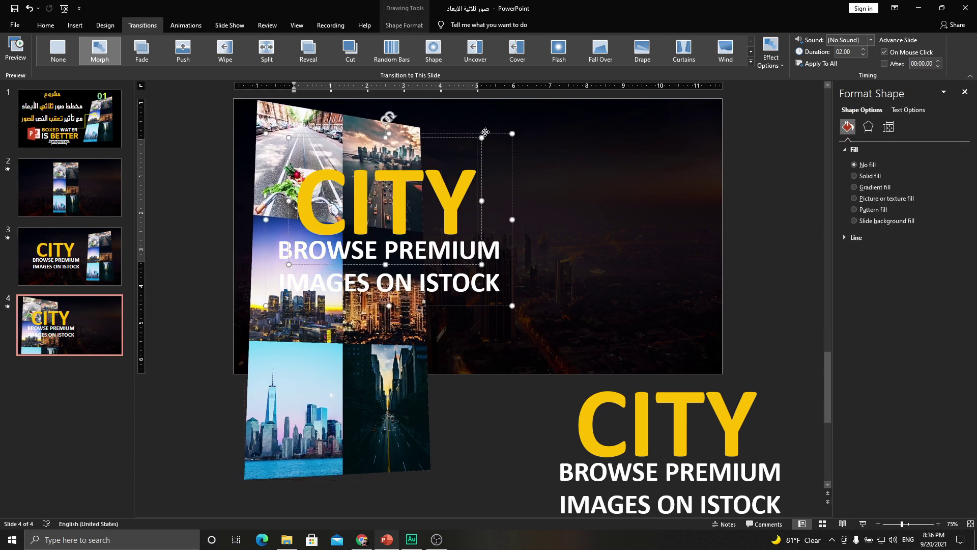
pyautogui.moveTo(483, 134); pyautogui.dragTo(655, 130)
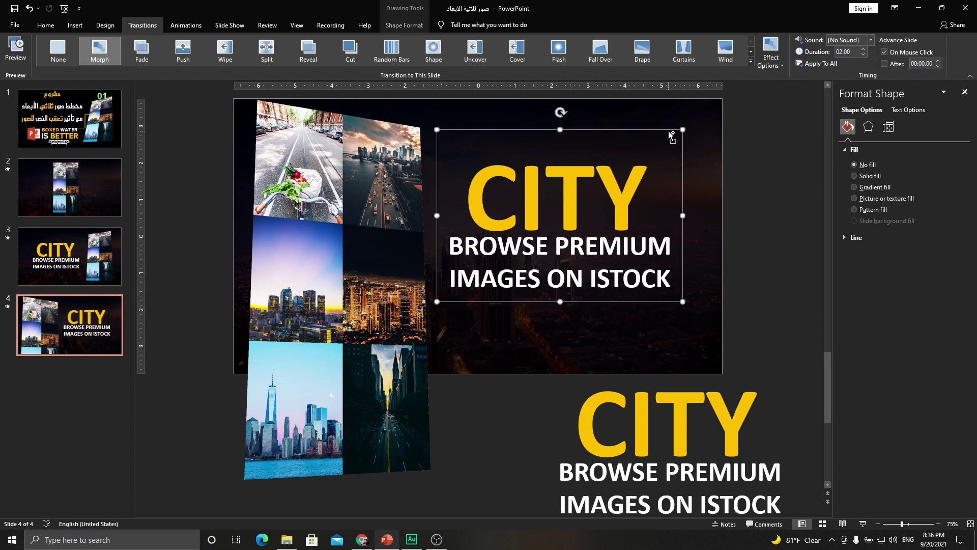
pyautogui.press('Escape')
pyautogui.click(634, 134)
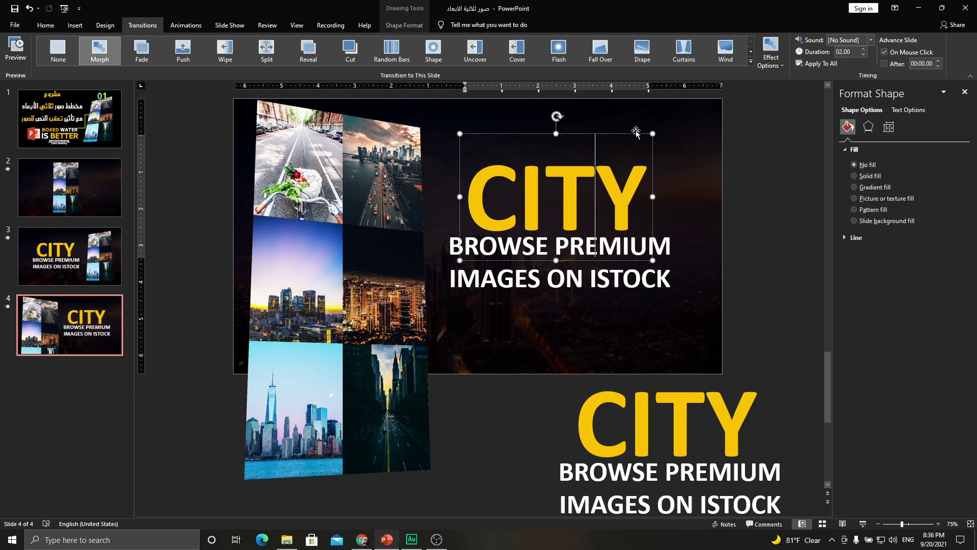
pyautogui.press('Delete')
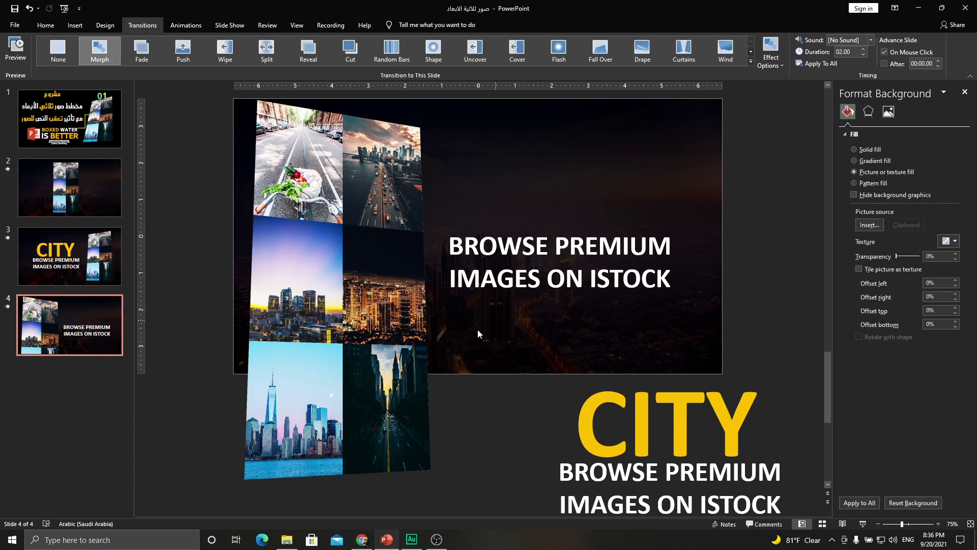
# Select the Boxed Water bicycle photo's author name and tagline on Unsplash, then pick the slide's callout box
pyautogui.click(362, 540)
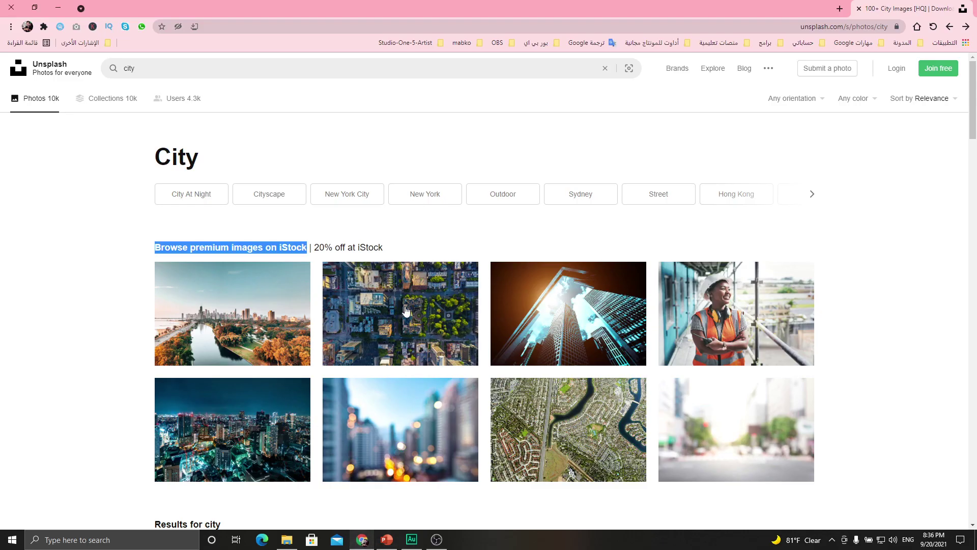
pyautogui.scroll(-2, 321, 339)
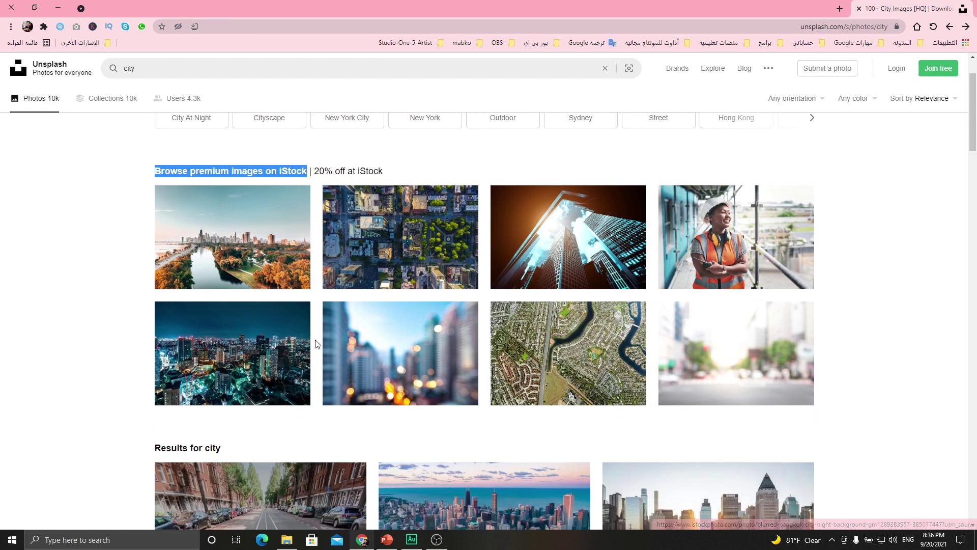
pyautogui.scroll(-3, 316, 342)
pyautogui.click(302, 318)
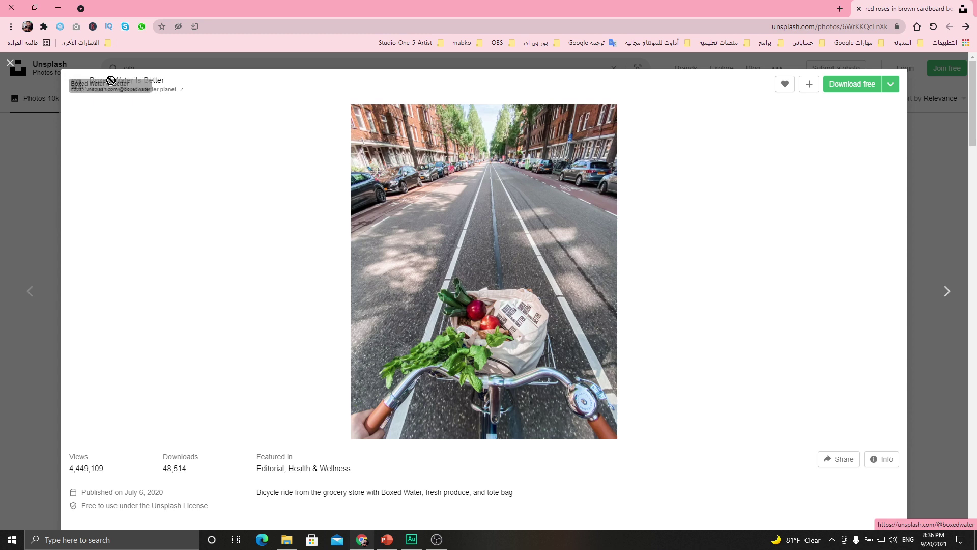
pyautogui.moveTo(87, 95); pyautogui.dragTo(172, 97)
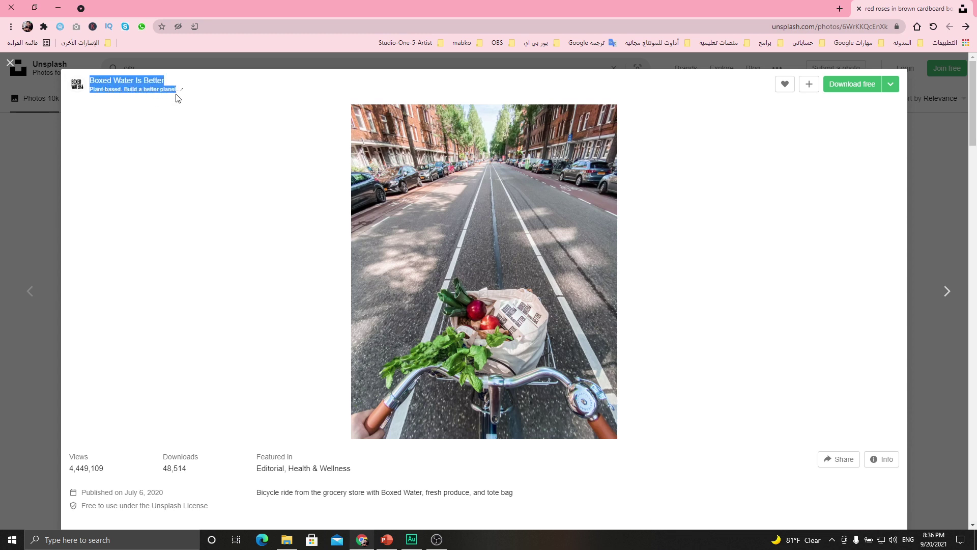
pyautogui.click(386, 539)
pyautogui.click(506, 279)
# Paste the Boxed Water text over the callout and remove the links from both lines
pyautogui.hotkey('ctrl', 'a')
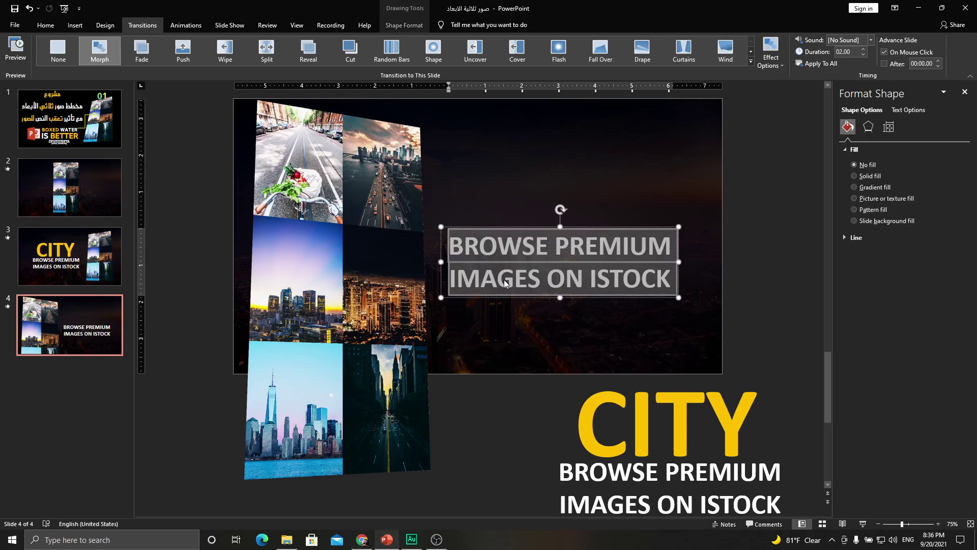
pyautogui.write('Boxed Water Is Better Plant-based. Build a better planet')
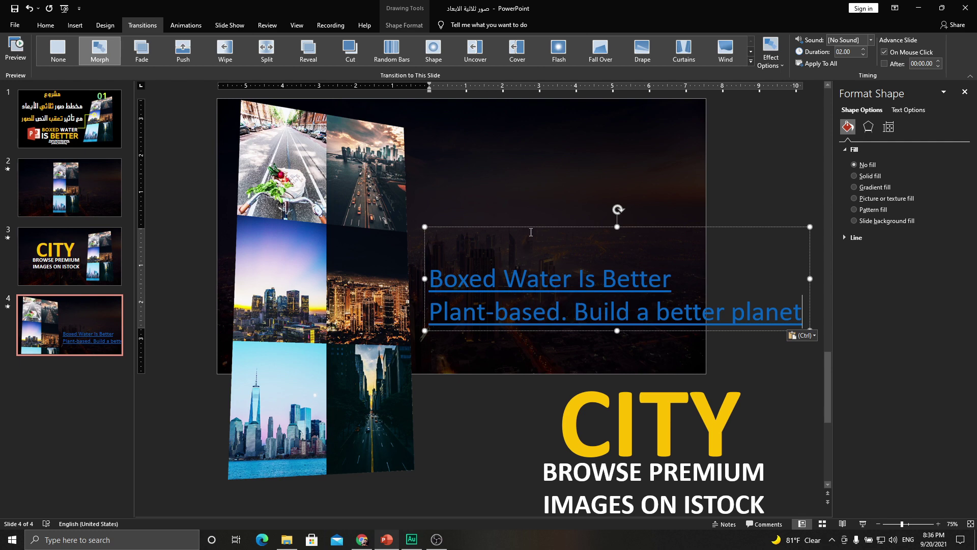
pyautogui.rightClick(545, 287)
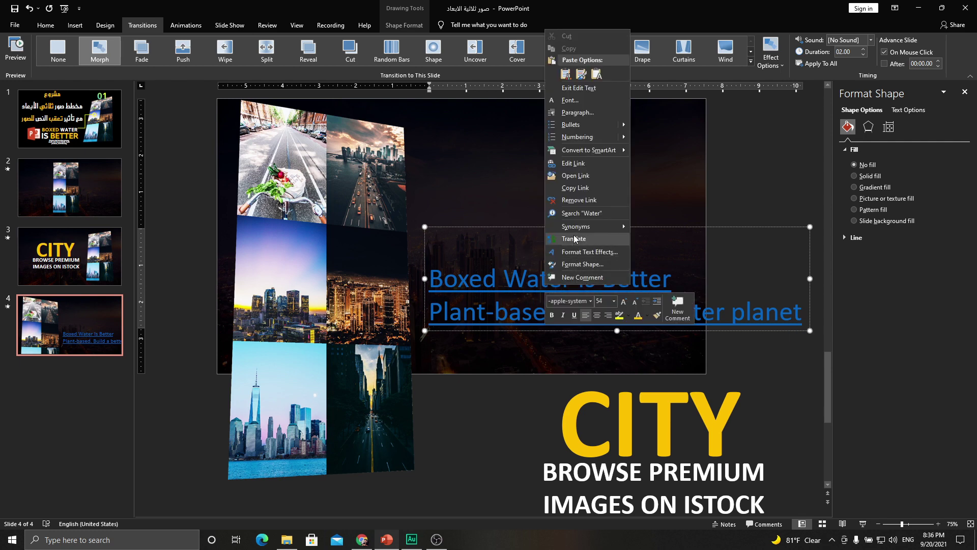
pyautogui.click(579, 200)
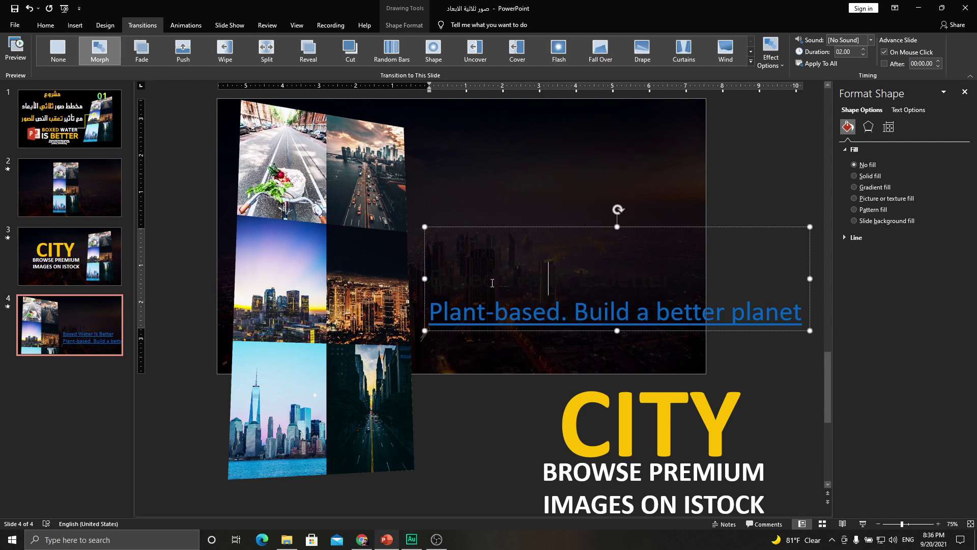
pyautogui.rightClick(517, 319)
pyautogui.click(552, 233)
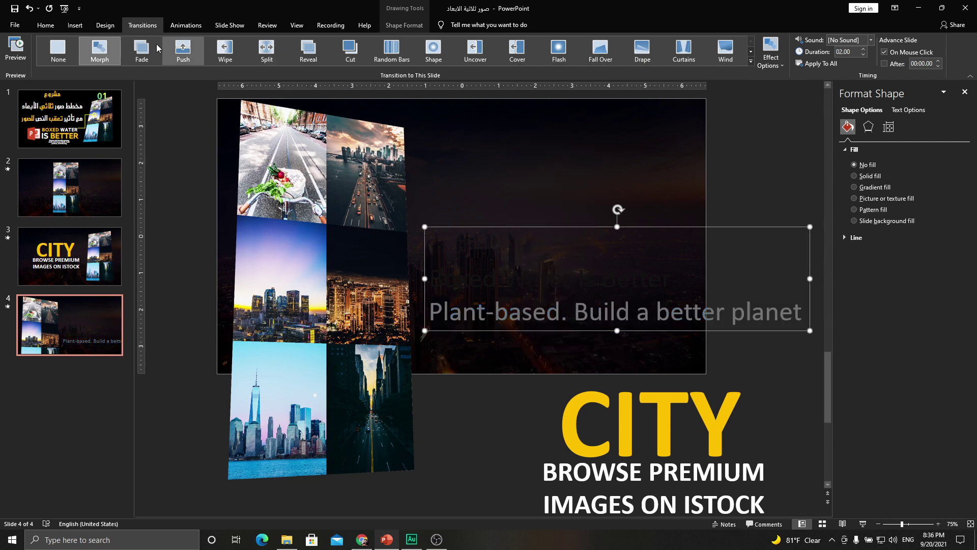
# Make the callout text white at 40 pt and put 'Build a better planet' on its own line
pyautogui.click(46, 25)
pyautogui.click(296, 59)
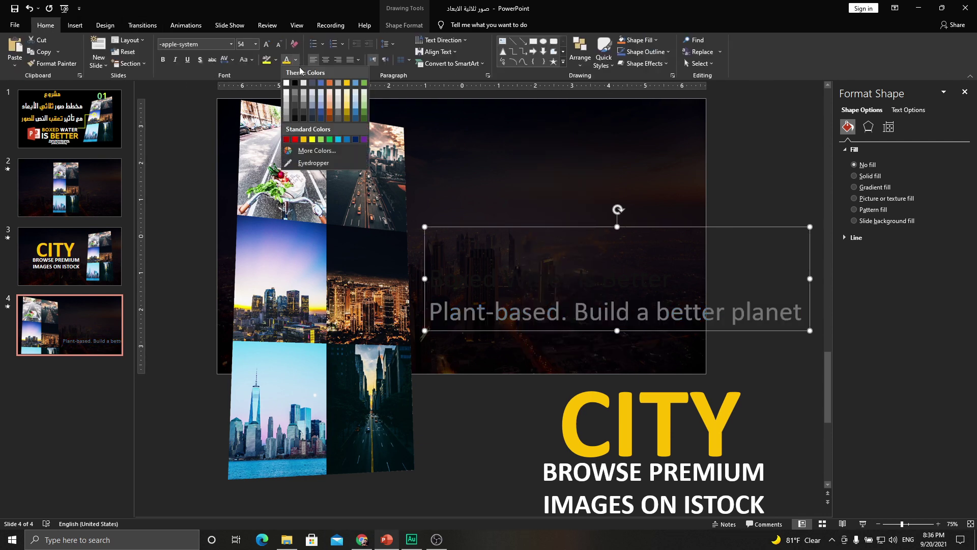
pyautogui.click(286, 85)
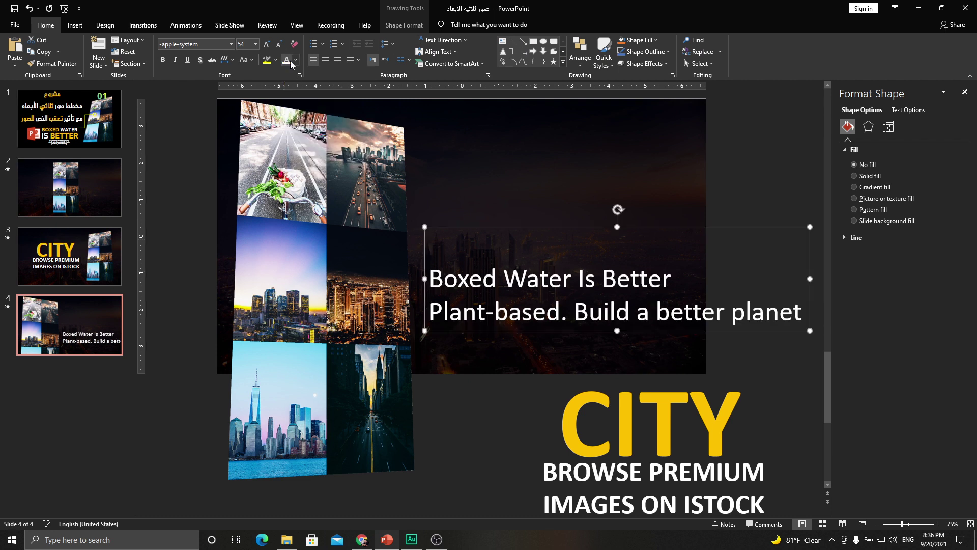
pyautogui.click(279, 46)
pyautogui.click(280, 46)
pyautogui.click(280, 46)
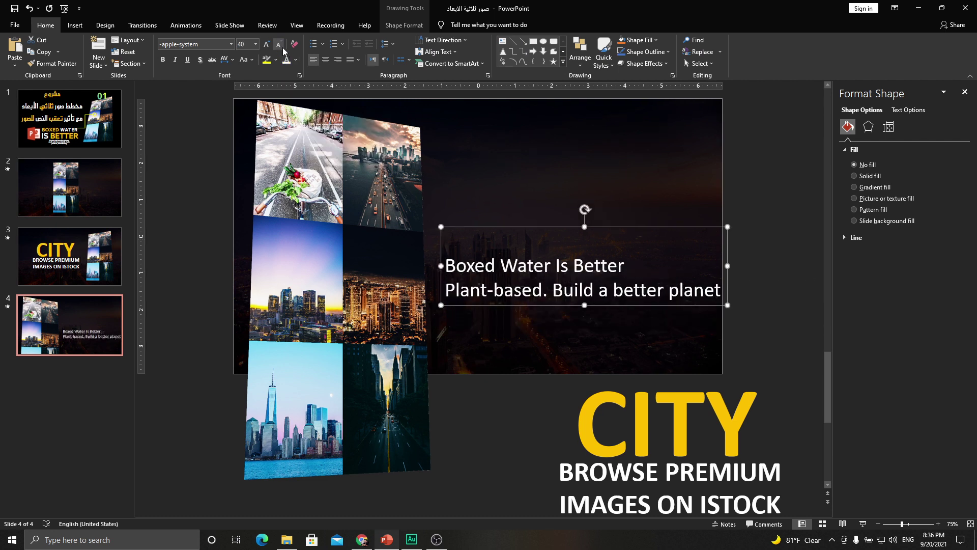
pyautogui.click(549, 293)
pyautogui.press('Return')
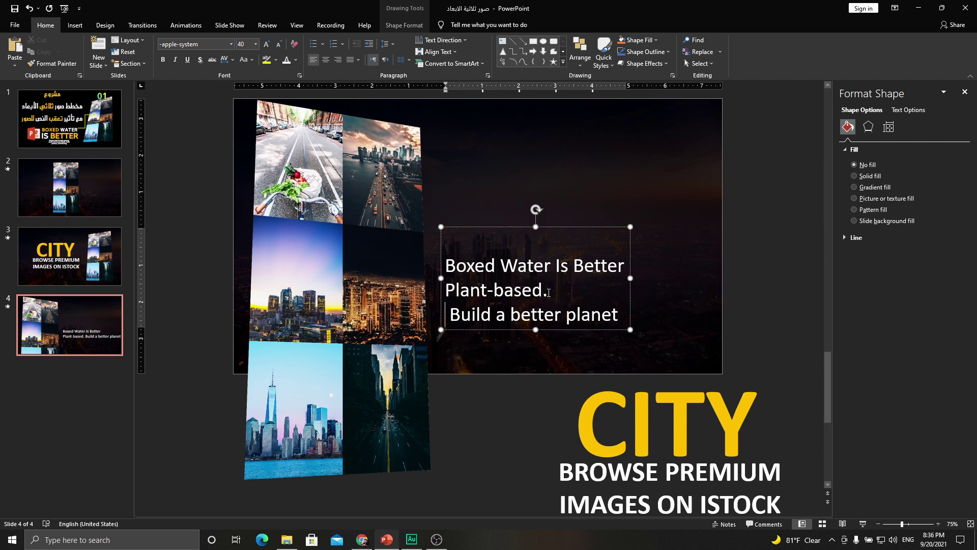
pyautogui.press('Delete')
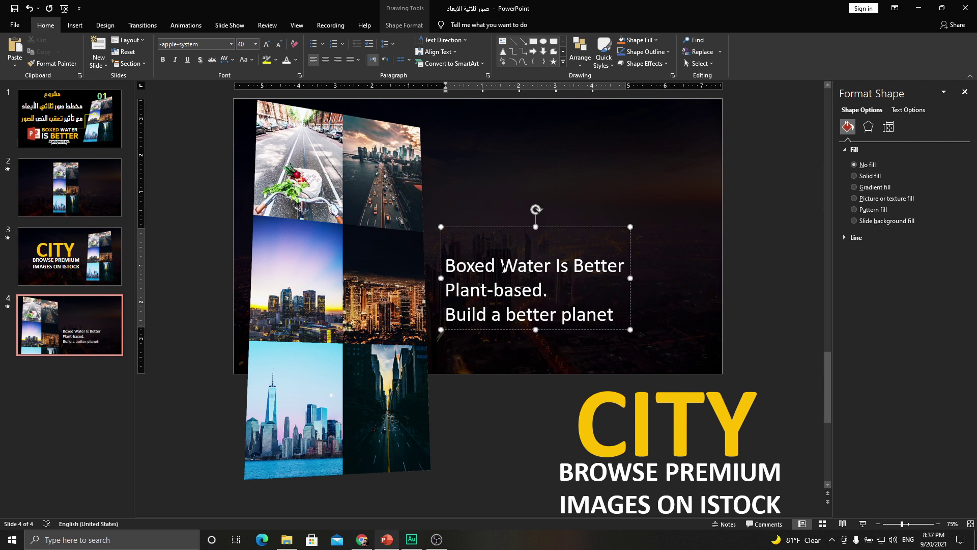
# Make 'BOXED WATER IS BETTER' bold uppercase, delete the empty top line, and shift the box right
pyautogui.tripleClick(479, 265)
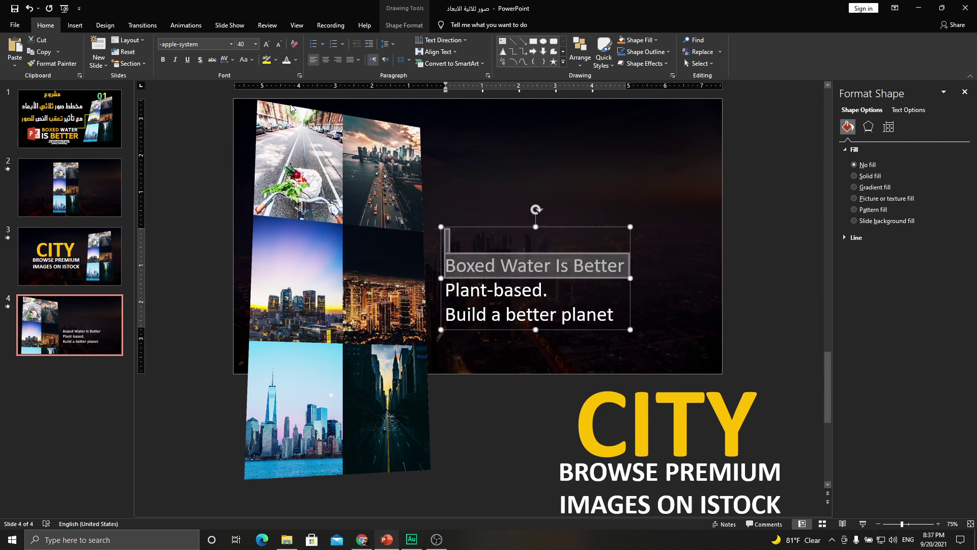
pyautogui.click(243, 60)
pyautogui.click(256, 99)
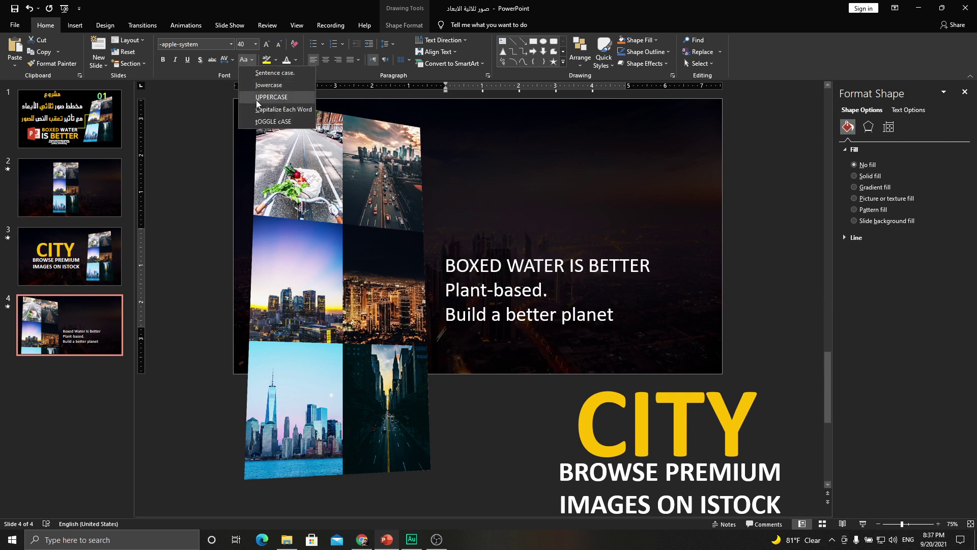
pyautogui.click(163, 60)
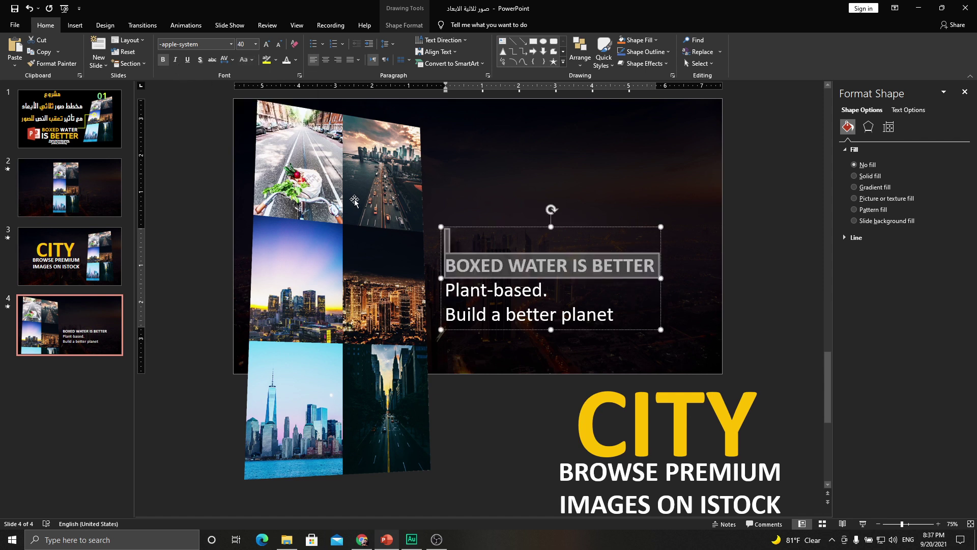
pyautogui.click(487, 243)
pyautogui.press('Delete')
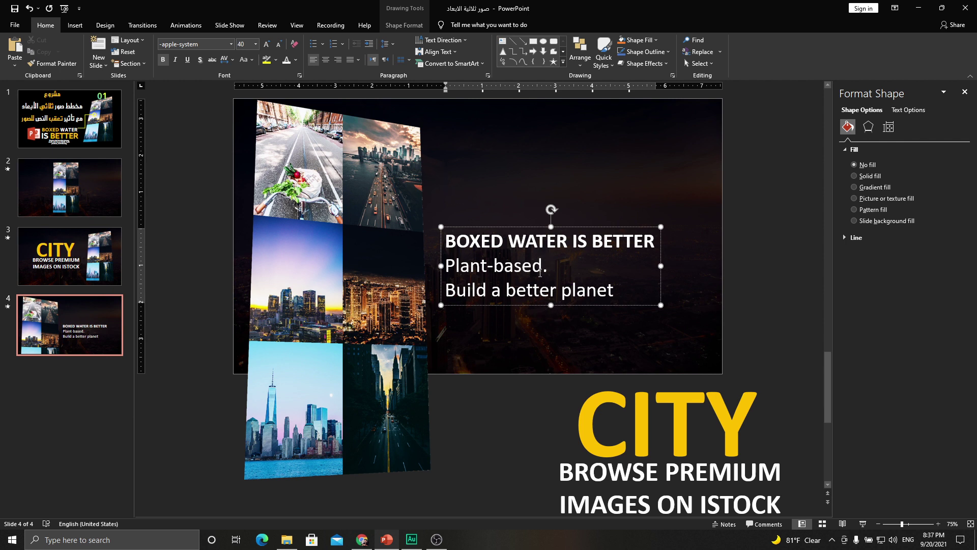
pyautogui.moveTo(526, 227)
pyautogui.mouseDown()
pyautogui.moveTo(541, 259)
pyautogui.moveTo(551, 223)
pyautogui.mouseUp()
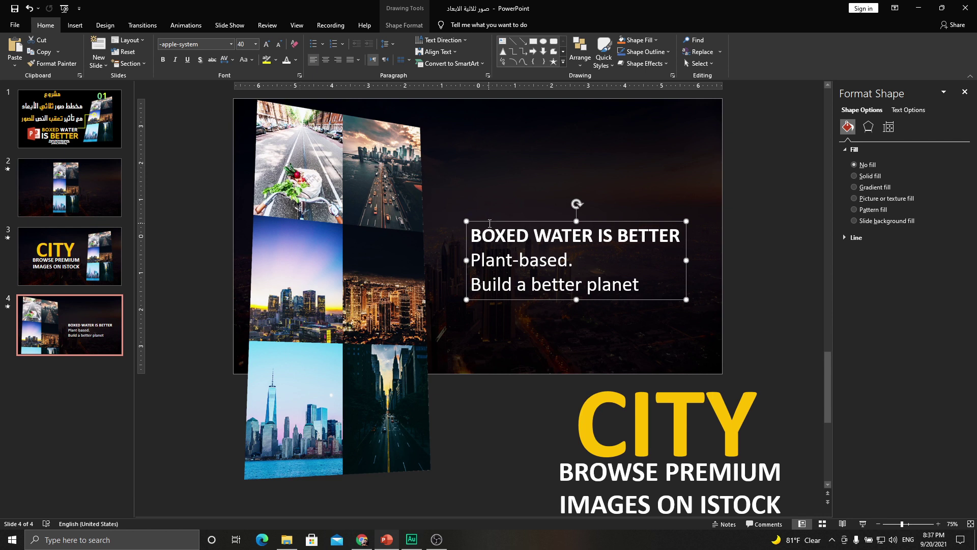
pyautogui.moveTo(490, 222); pyautogui.dragTo(502, 251)
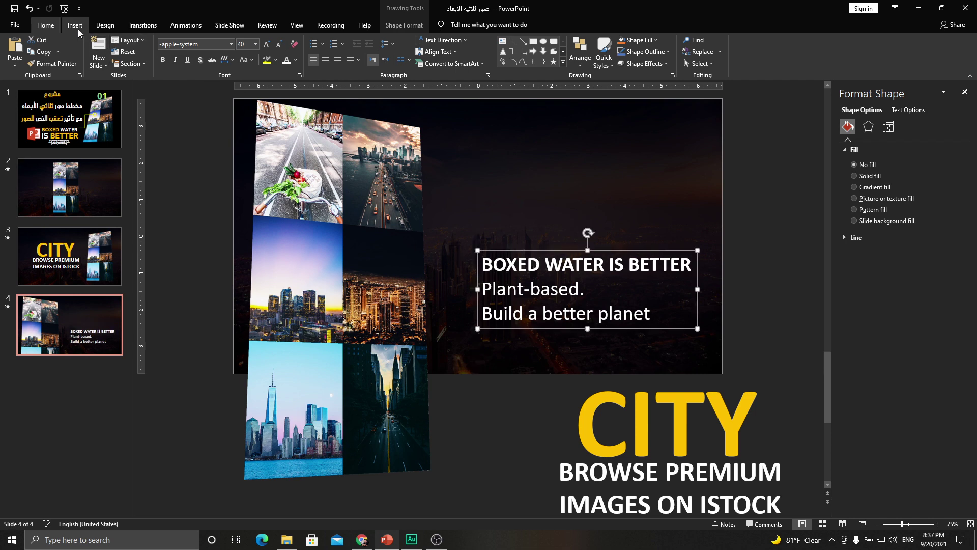
# Draw a small oval circle above the callout
pyautogui.click(76, 27)
pyautogui.click(162, 49)
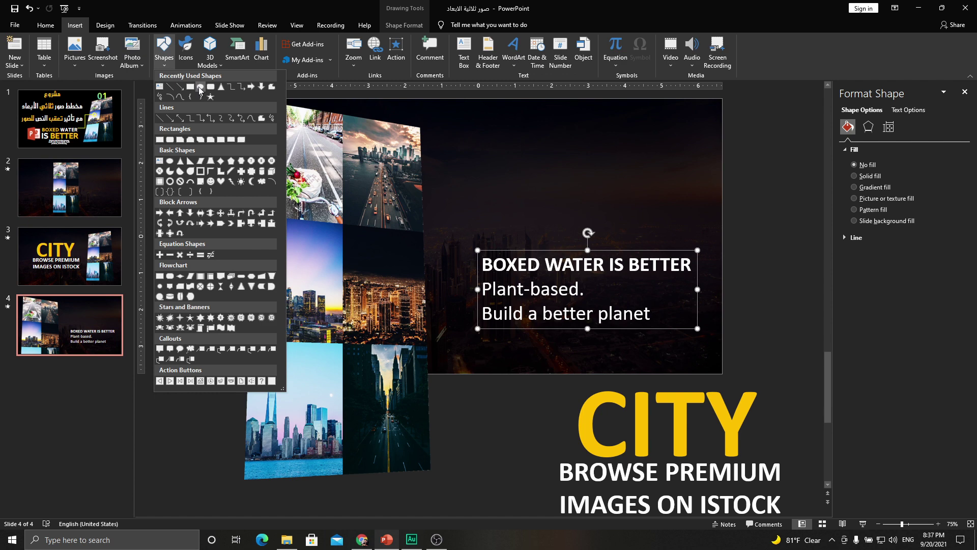
pyautogui.click(199, 86)
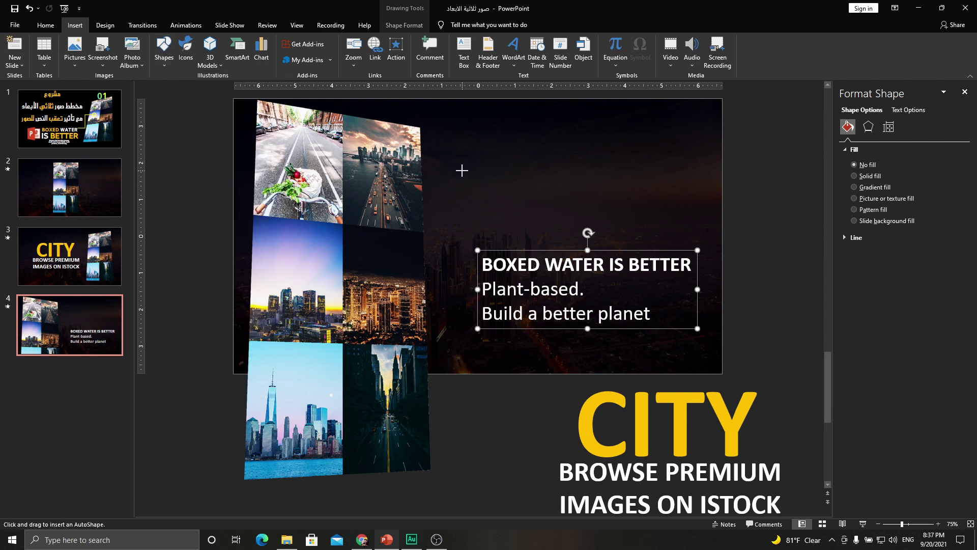
pyautogui.moveTo(462, 170); pyautogui.dragTo(482, 191)
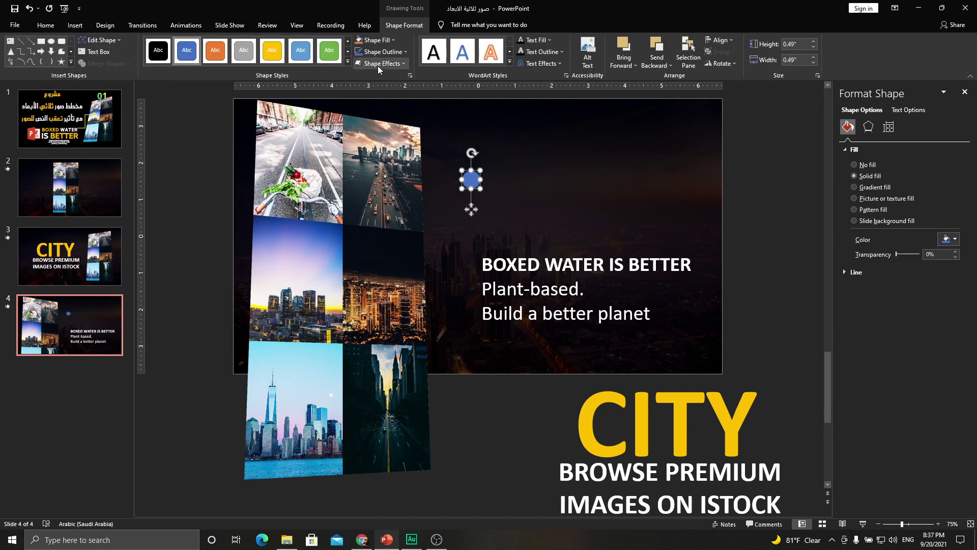
# Give the circle no fill and a white 2¼ pt outline
pyautogui.click(381, 51)
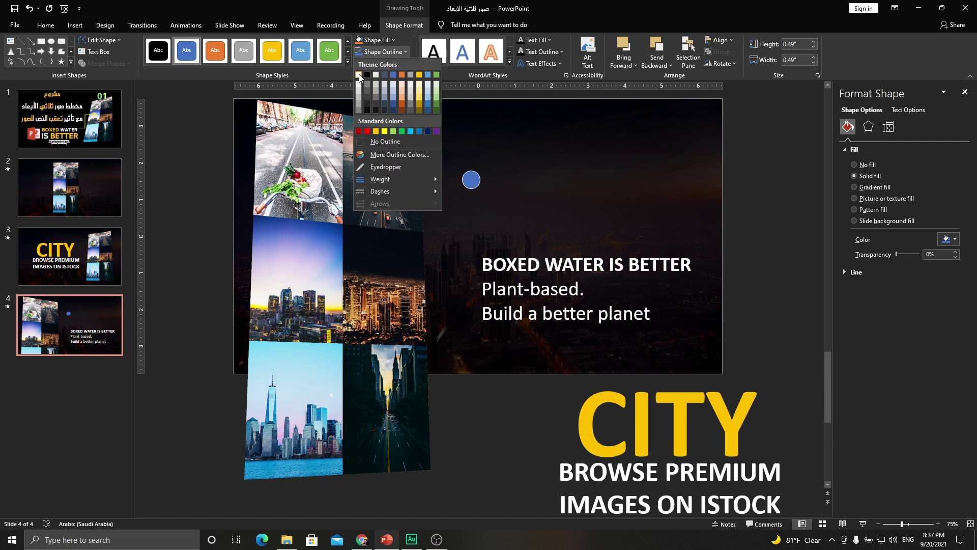
pyautogui.click(359, 75)
pyautogui.click(375, 41)
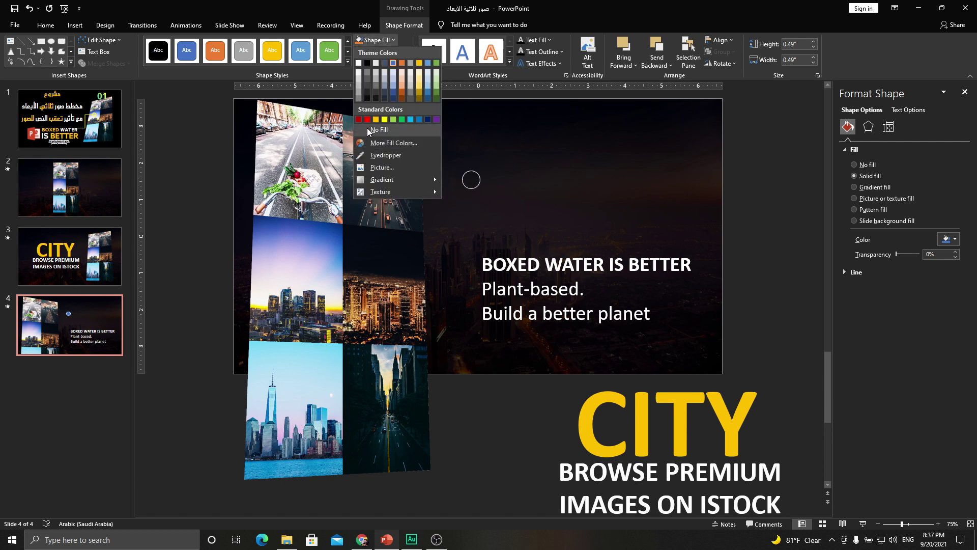
pyautogui.click(378, 129)
pyautogui.click(376, 53)
pyautogui.moveTo(380, 179)
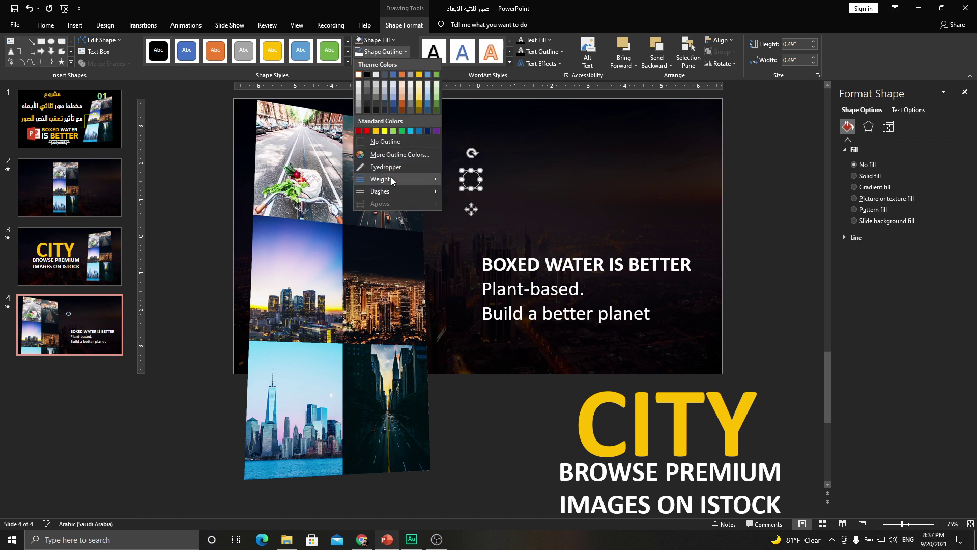
pyautogui.click(471, 235)
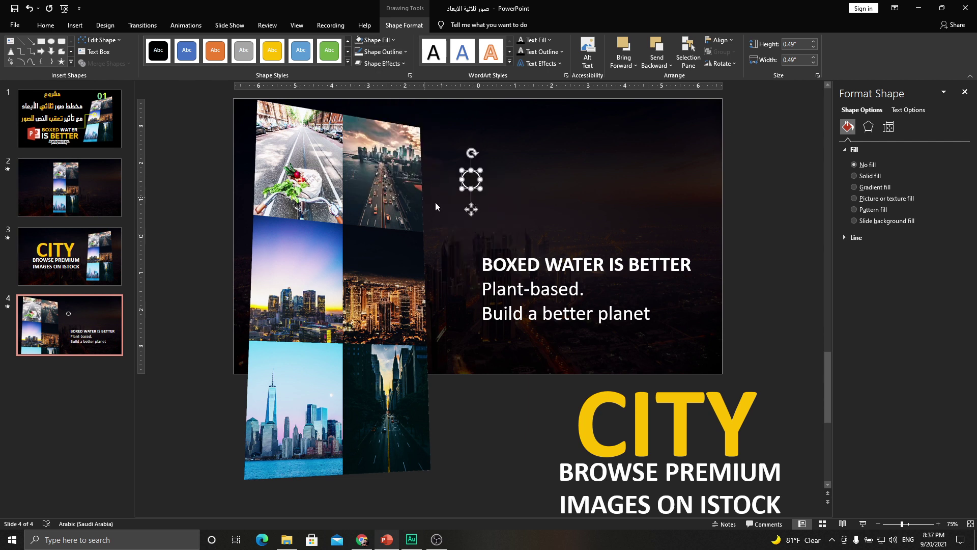
# Place the circle on the bicycle photo and give it an outer shadow at 13% transparency
pyautogui.moveTo(475, 207); pyautogui.dragTo(309, 177)
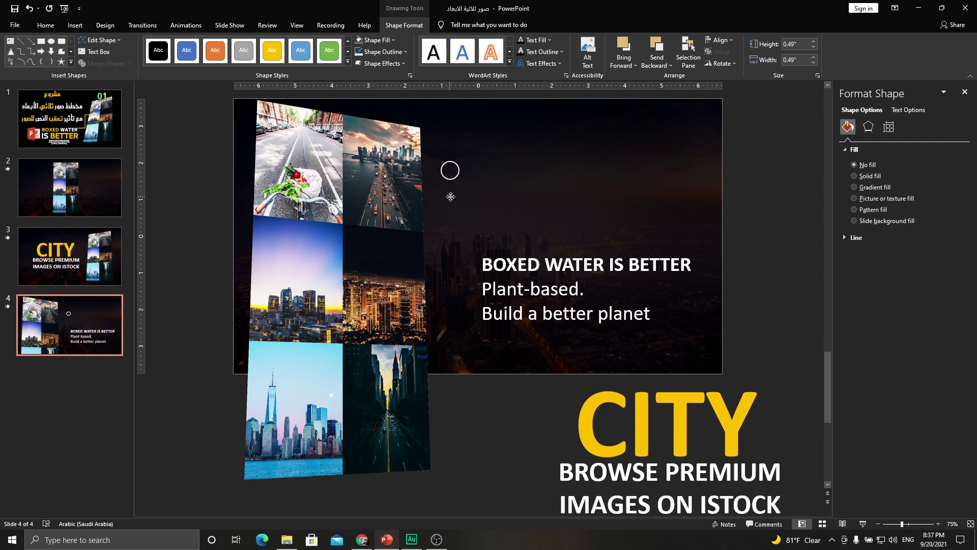
pyautogui.moveTo(309, 177); pyautogui.dragTo(469, 200)
pyautogui.moveTo(469, 200); pyautogui.dragTo(309, 152)
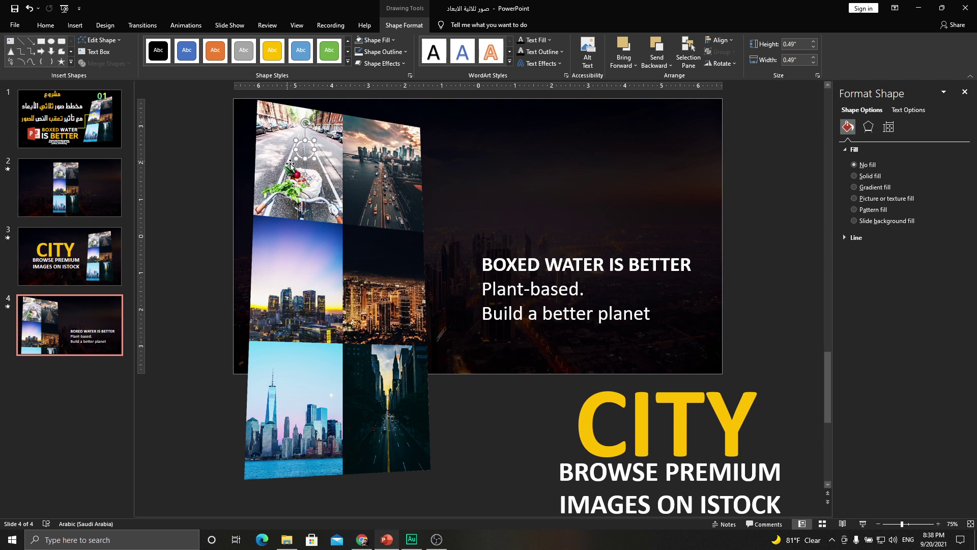
pyautogui.click(869, 127)
pyautogui.click(861, 149)
pyautogui.click(949, 163)
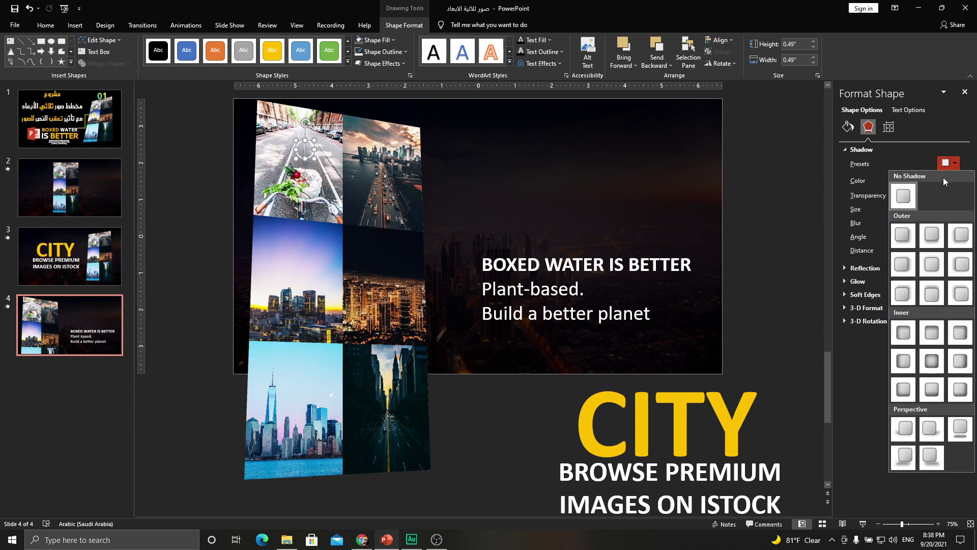
pyautogui.click(960, 235)
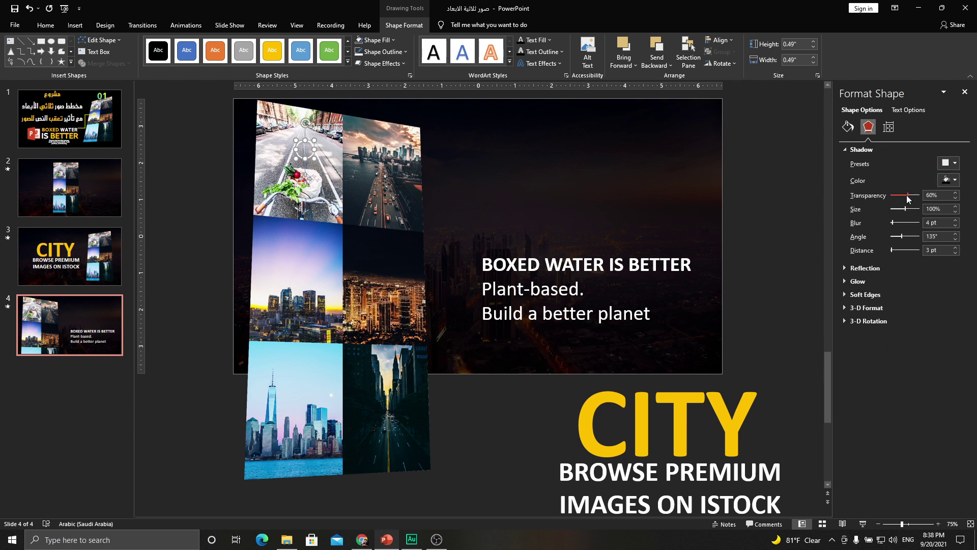
pyautogui.moveTo(908, 198); pyautogui.dragTo(894, 196)
# Settle the circle on the grocery bag in the bicycle photo
pyautogui.click(429, 163)
pyautogui.click(302, 156)
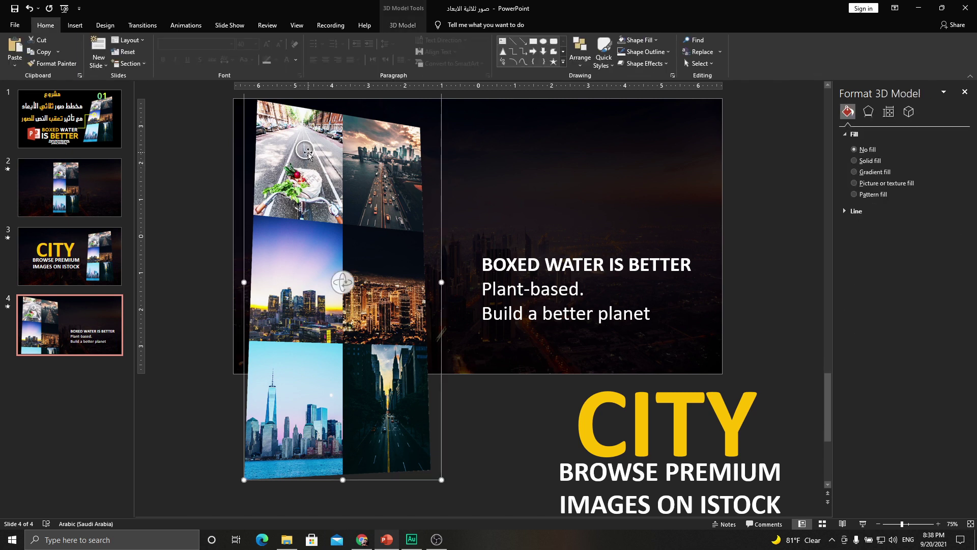
pyautogui.click(308, 143)
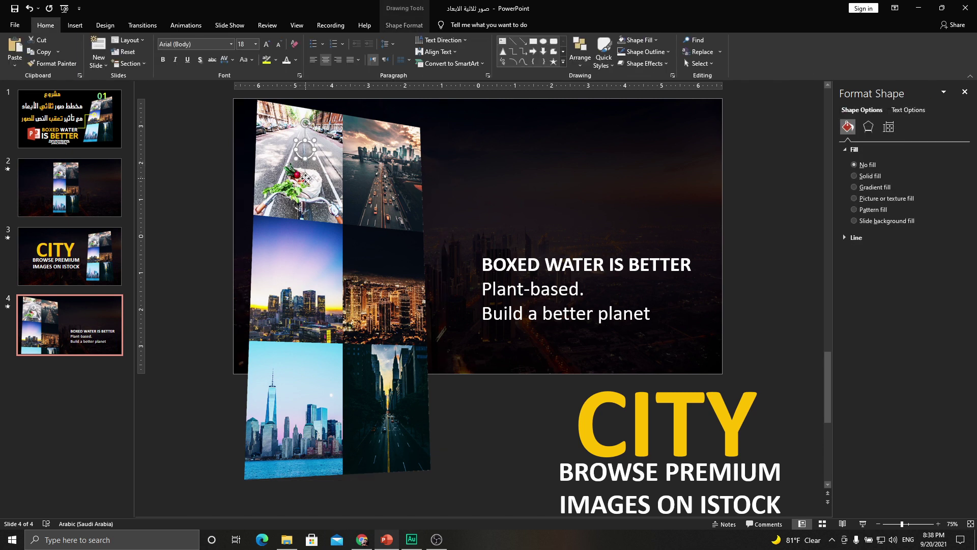
pyautogui.moveTo(305, 180); pyautogui.dragTo(322, 219)
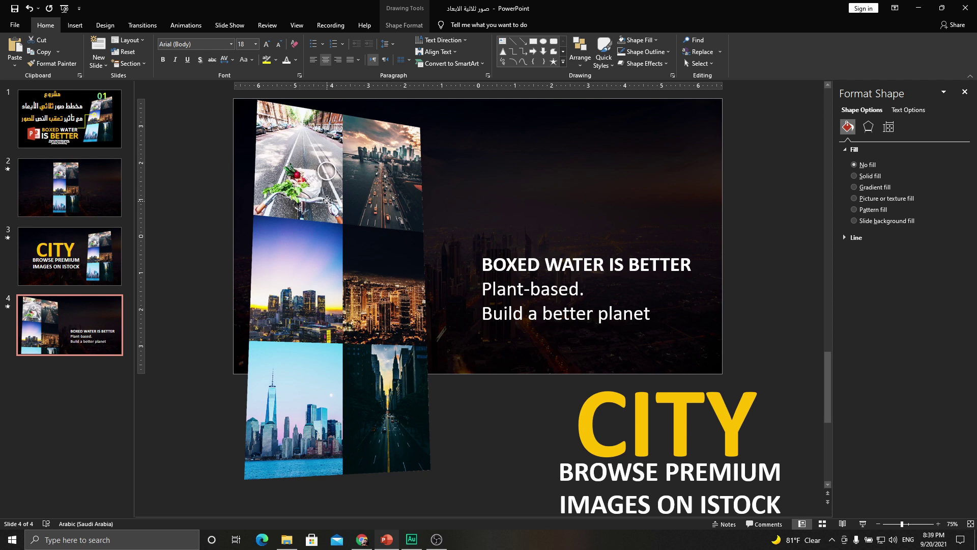
pyautogui.moveTo(321, 219); pyautogui.dragTo(306, 187)
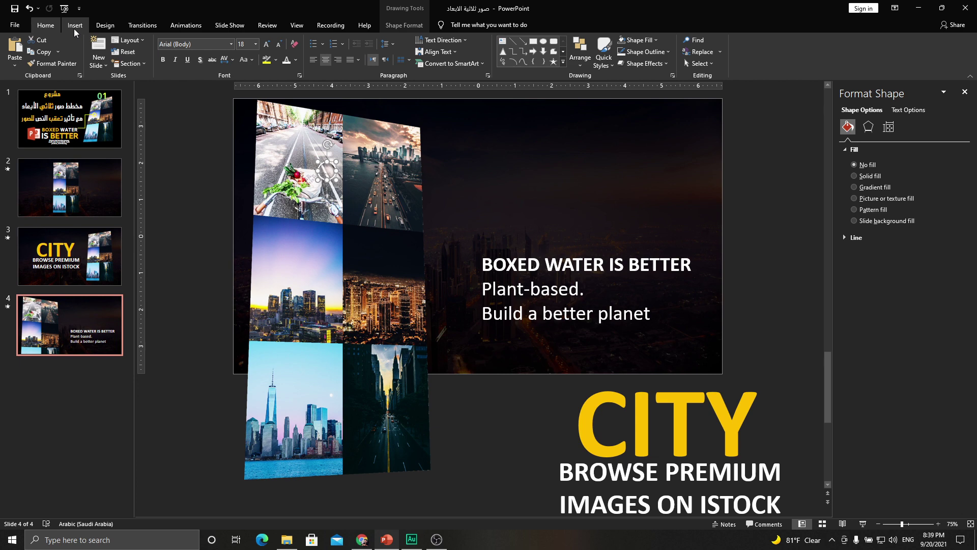
pyautogui.click(75, 26)
# Draw an elbow connector from the circle to the BOXED WATER IS BETTER text box
pyautogui.click(168, 63)
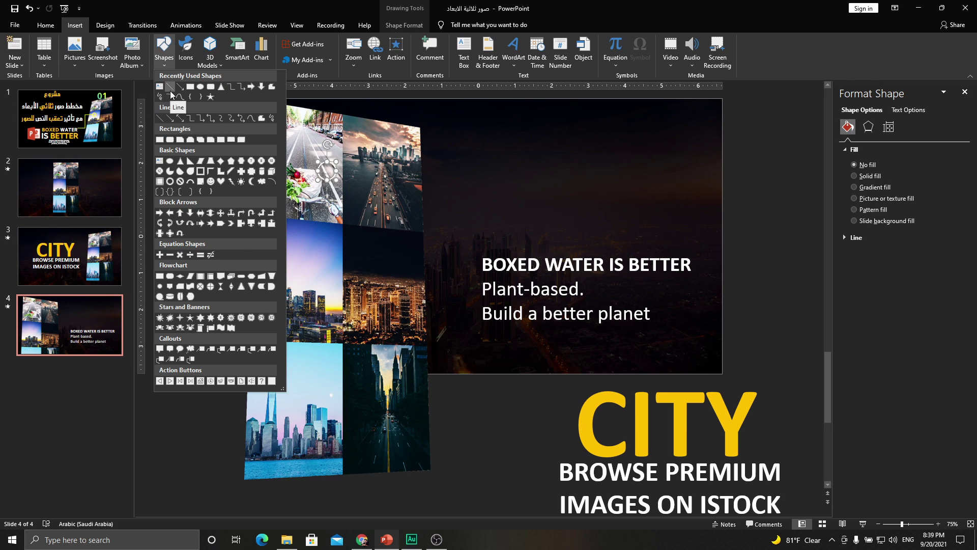
pyautogui.click(190, 118)
pyautogui.moveTo(316, 176); pyautogui.dragTo(338, 184)
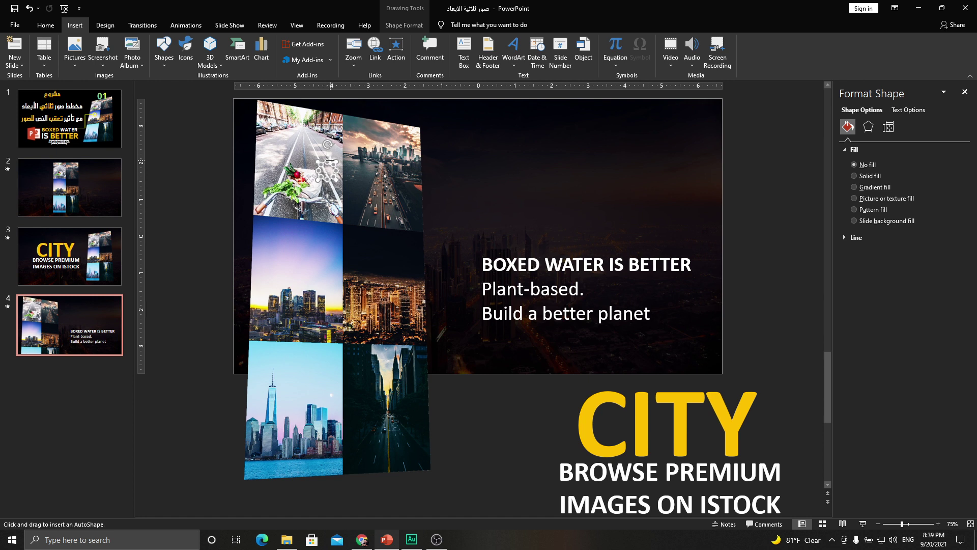
pyautogui.keyDown('ctrl'); pyautogui.scroll(5, 329, 178); pyautogui.keyUp('ctrl')
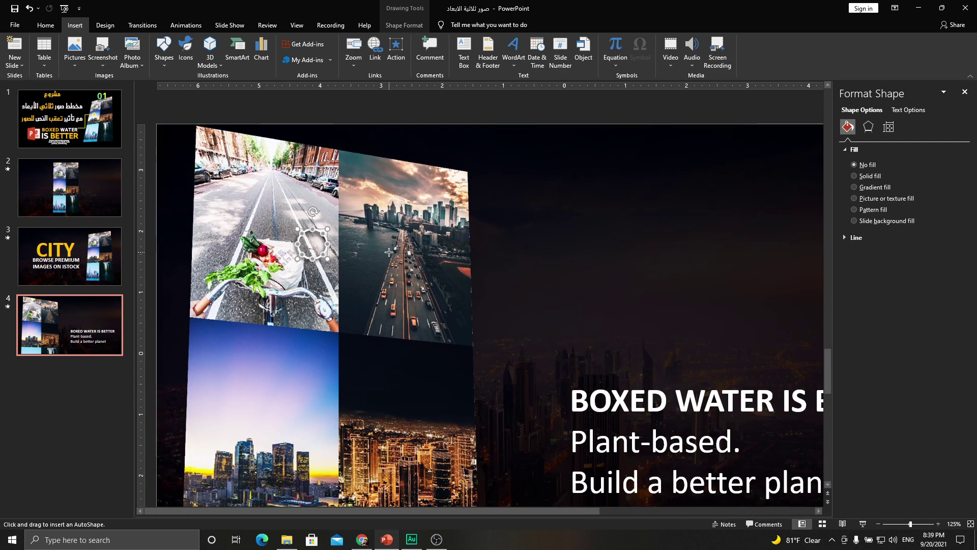
pyautogui.keyDown('ctrl'); pyautogui.scroll(-3, 340, 254); pyautogui.keyUp('ctrl')
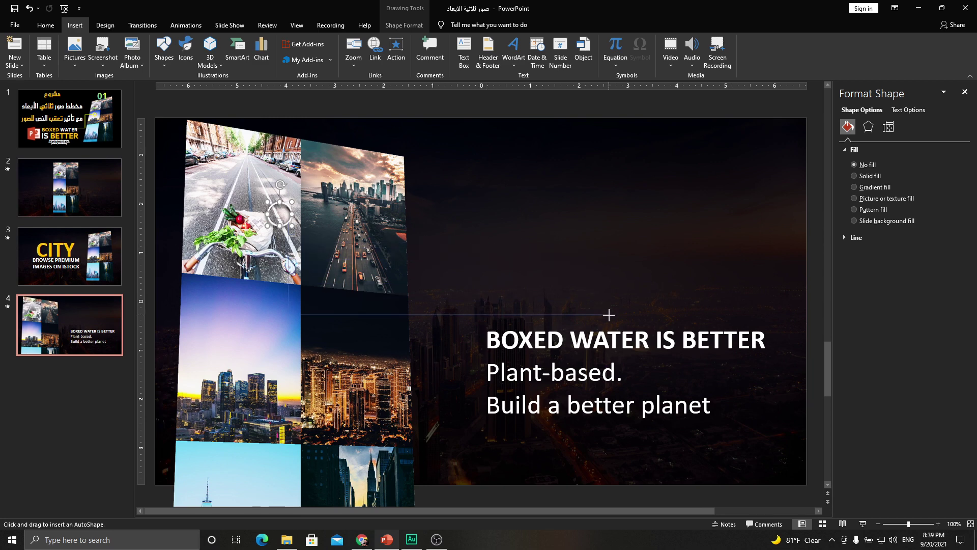
pyautogui.moveTo(609, 315); pyautogui.dragTo(628, 320)
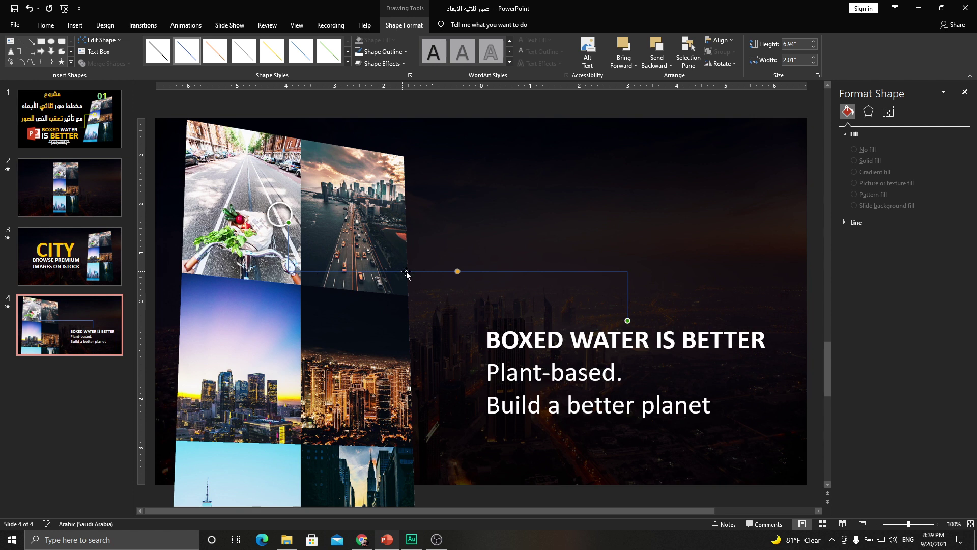
# Thicken the connector line and give it an outer shadow at 19% transparency
pyautogui.click(370, 53)
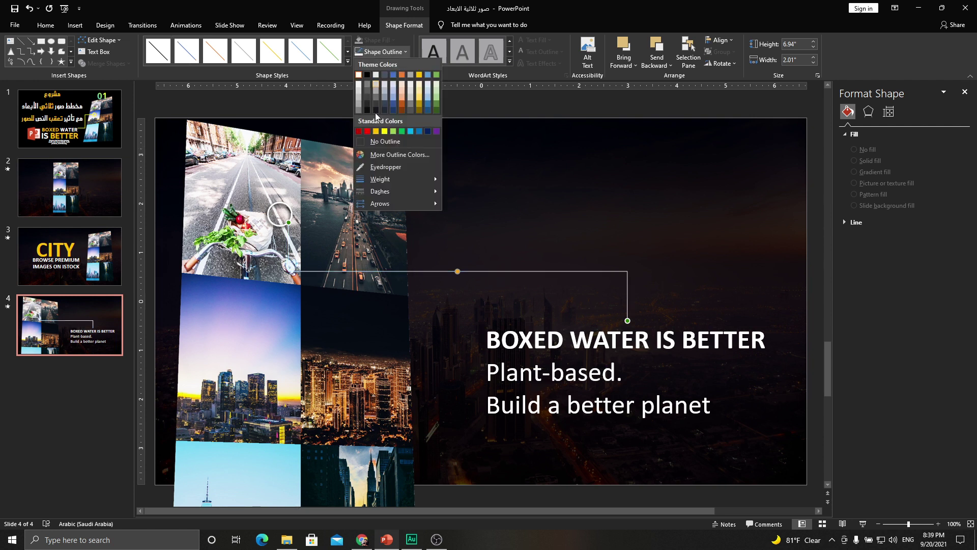
pyautogui.moveTo(380, 179)
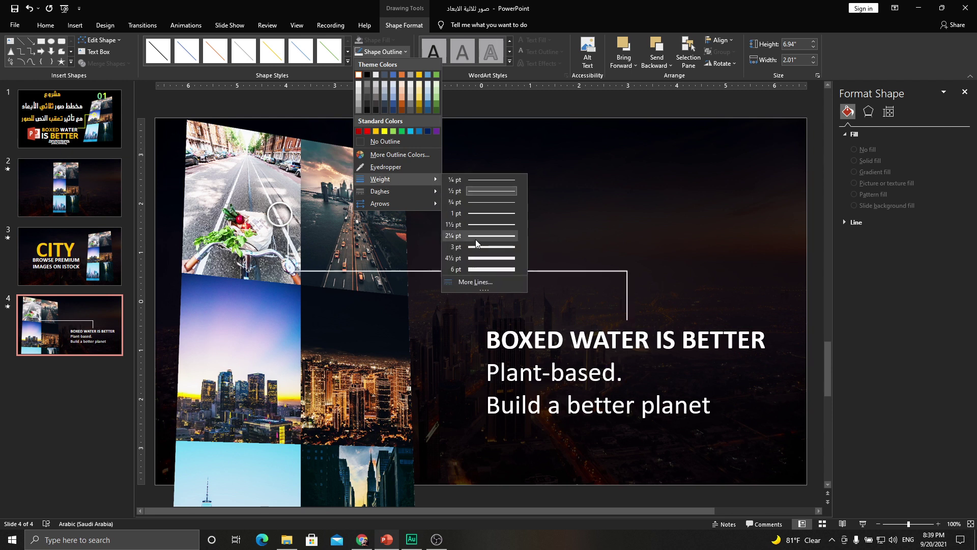
pyautogui.click(477, 247)
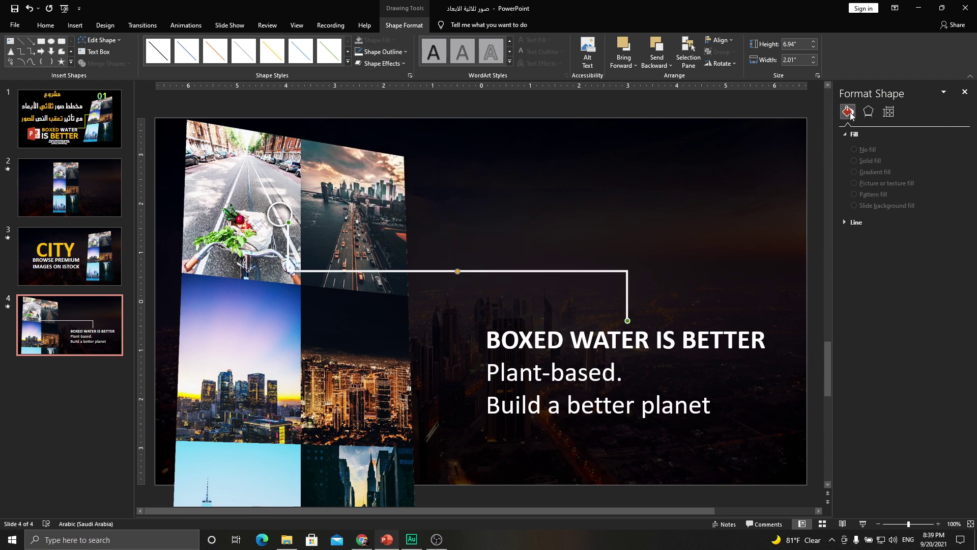
pyautogui.click(869, 111)
pyautogui.click(949, 148)
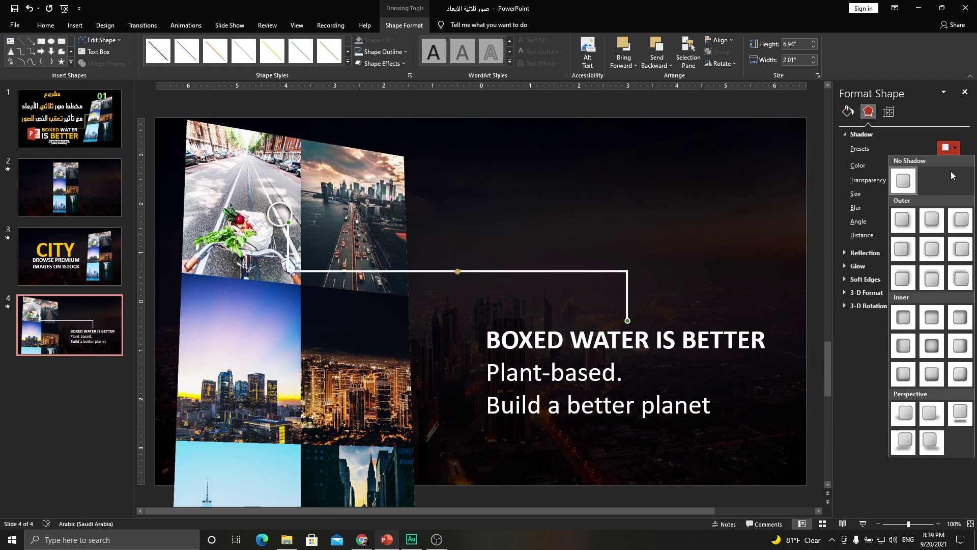
pyautogui.click(961, 219)
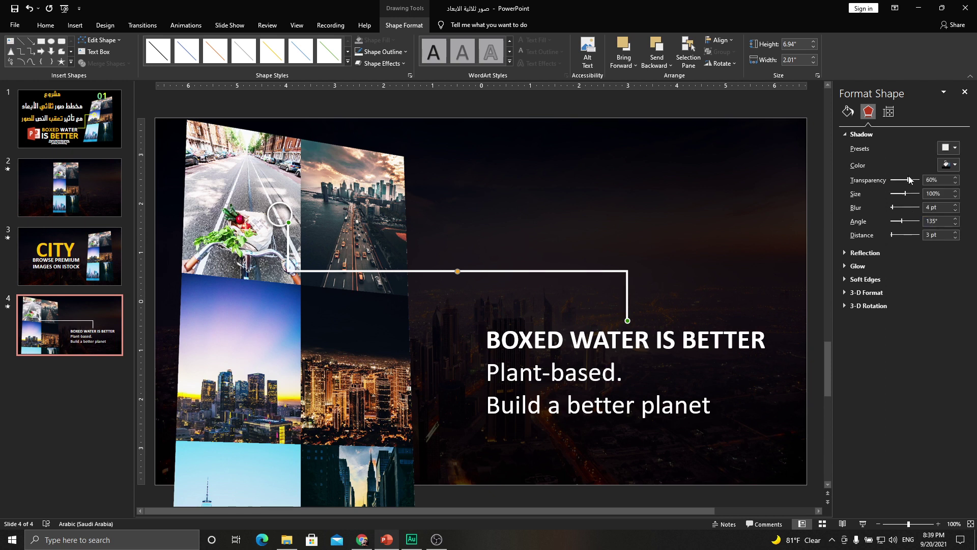
pyautogui.moveTo(908, 182); pyautogui.dragTo(898, 184)
# Rotate the circle so the connector leaves its side level
pyautogui.click(277, 208)
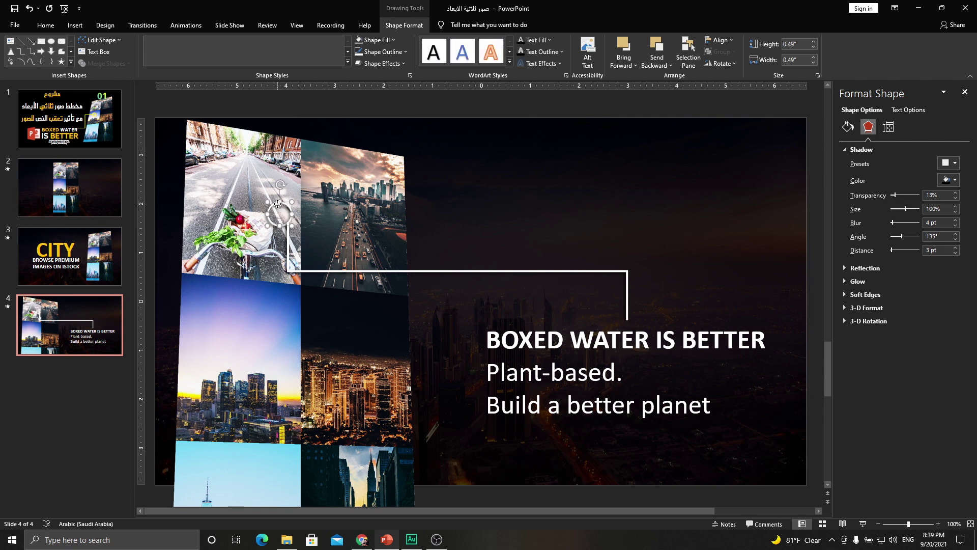
pyautogui.moveTo(278, 184)
pyautogui.mouseDown()
pyautogui.moveTo(269, 175)
pyautogui.moveTo(304, 181)
pyautogui.mouseUp()
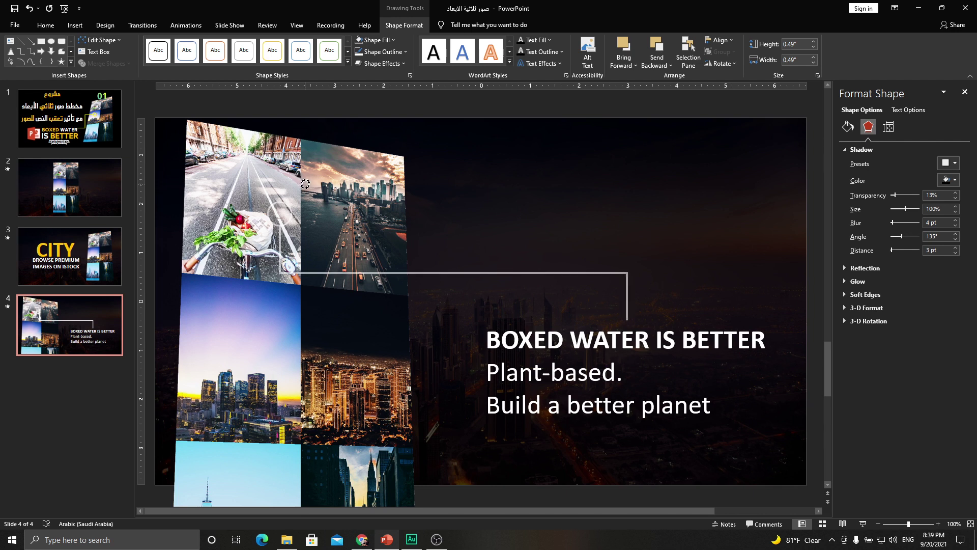
pyautogui.moveTo(303, 181)
pyautogui.mouseDown()
pyautogui.moveTo(307, 206)
pyautogui.moveTo(269, 242)
pyautogui.moveTo(266, 203)
pyautogui.mouseUp()
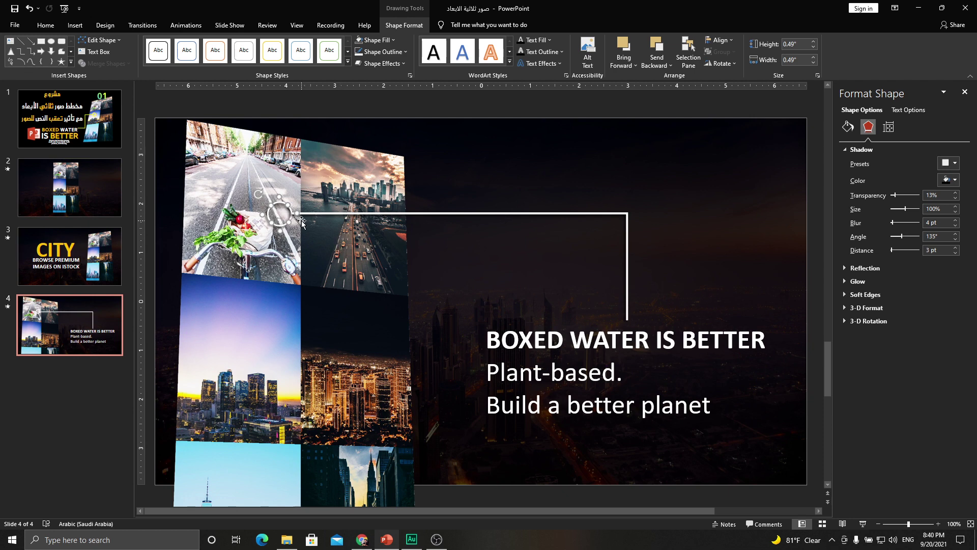
# Group the circle, connector and BOXED WATER text, copy the group, and go to slide 3
pyautogui.keyDown('ctrl'); pyautogui.scroll(-2, 539, 320); pyautogui.keyUp('ctrl')
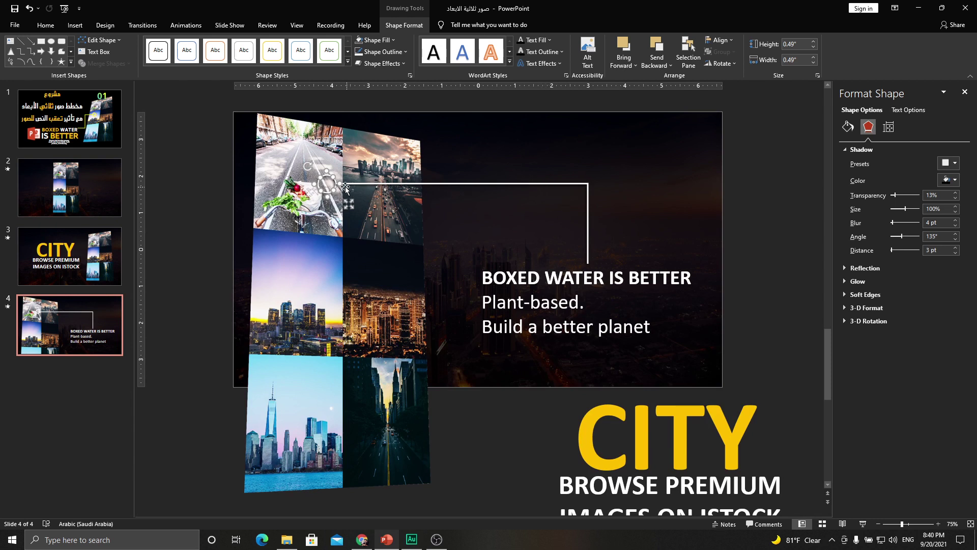
pyautogui.keyDown('shift'); pyautogui.click(465, 184); pyautogui.keyUp('shift')
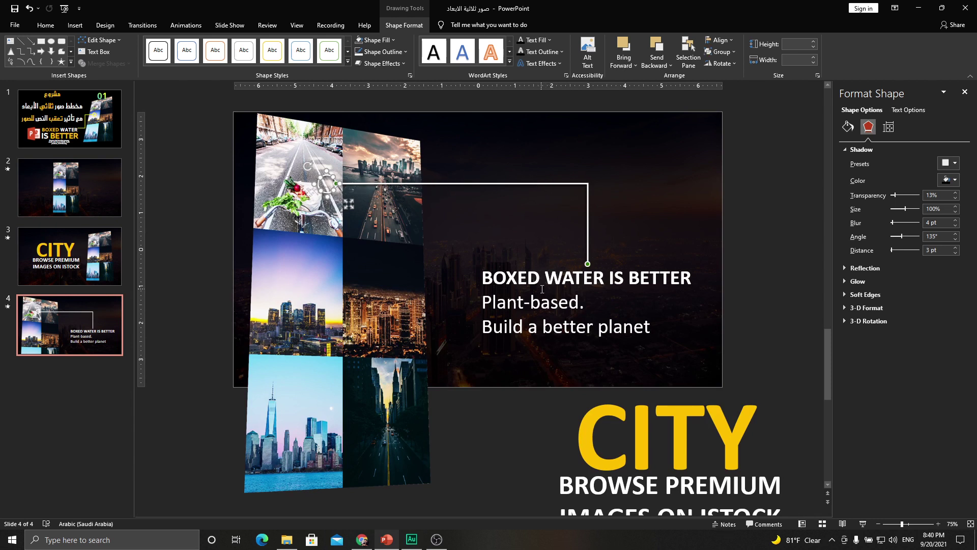
pyautogui.keyDown('shift'); pyautogui.click(542, 288); pyautogui.keyUp('shift')
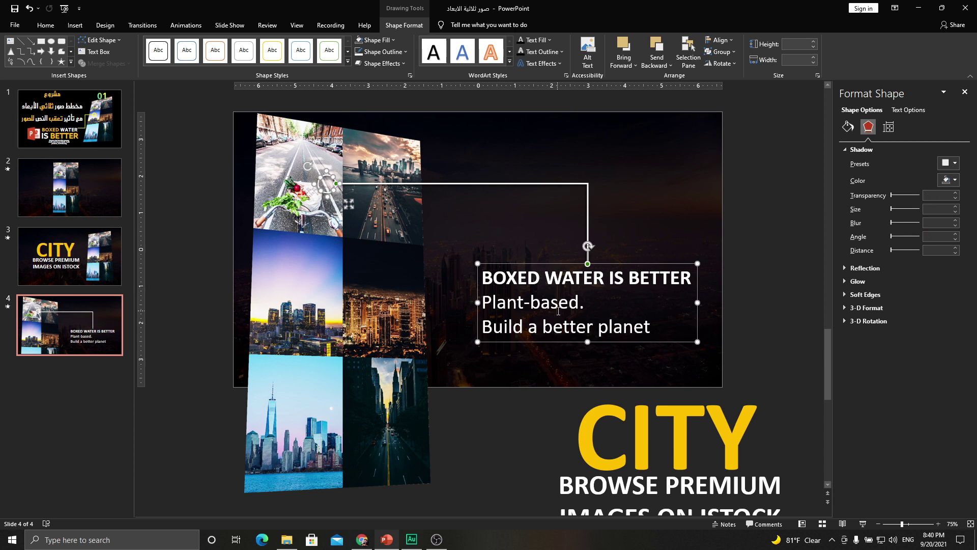
pyautogui.hotkey('ctrl', 'g')
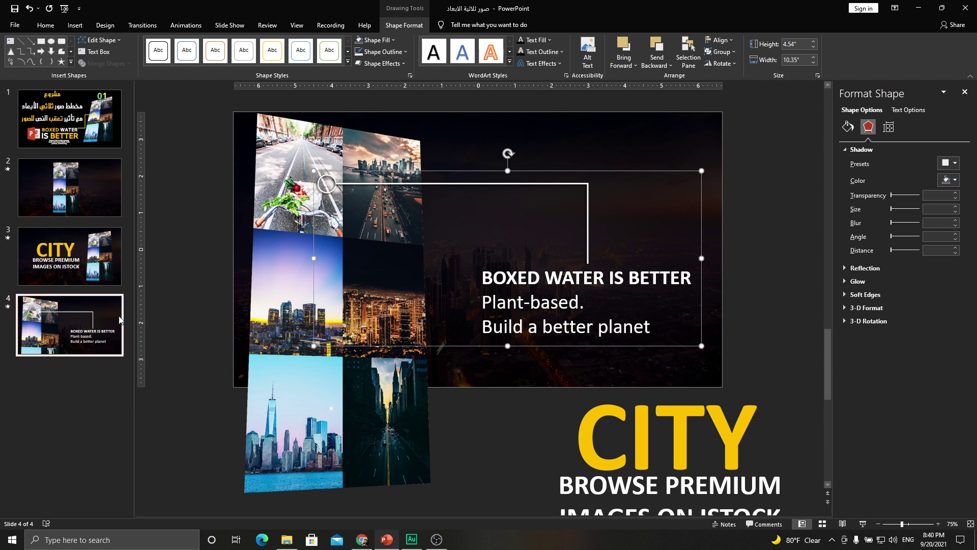
pyautogui.press('pageup')
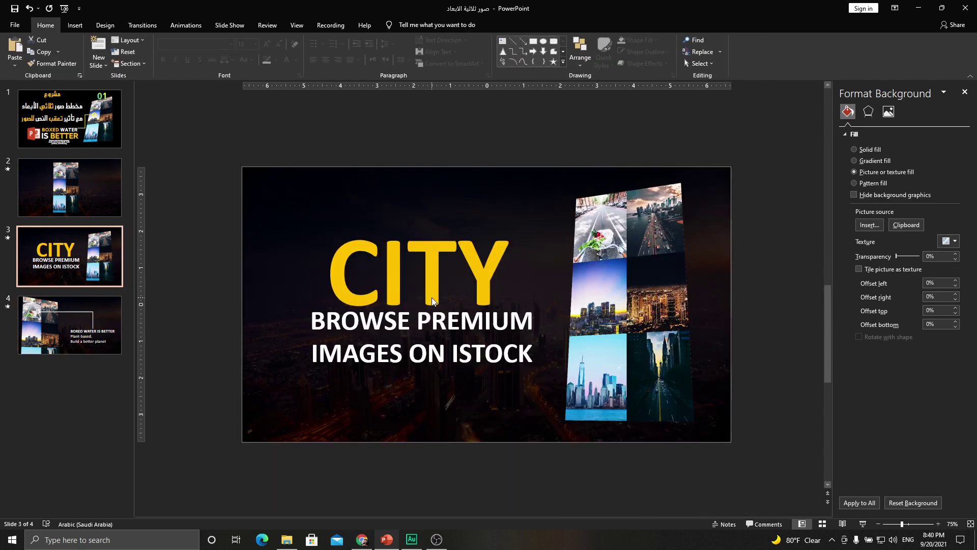
# Paste the callout group on slide 3 and move it off the slide's upper left
pyautogui.hotkey('ctrl', 'v')
pyautogui.moveTo(692, 227); pyautogui.dragTo(405, 120)
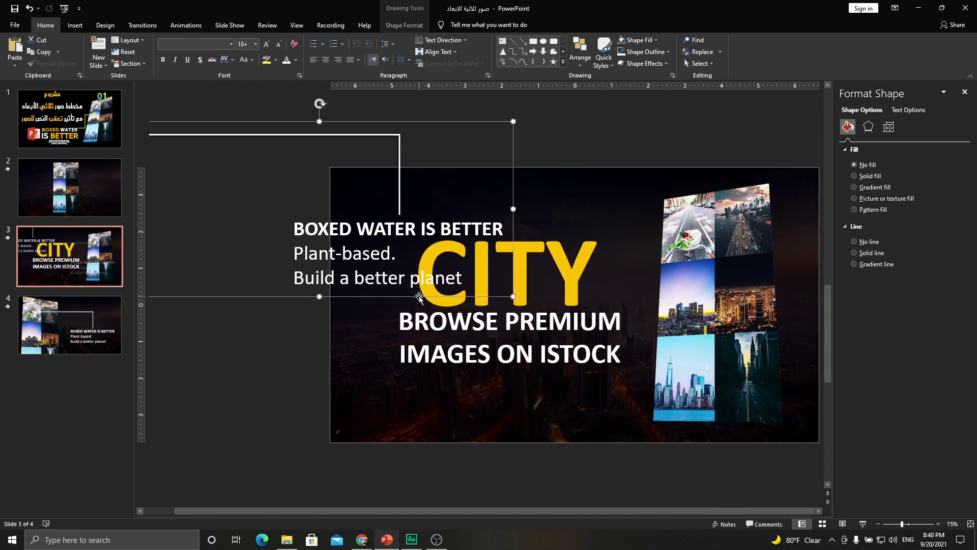
pyautogui.moveTo(406, 120)
pyautogui.mouseDown()
pyautogui.moveTo(350, 165)
pyautogui.moveTo(317, 162)
pyautogui.mouseUp()
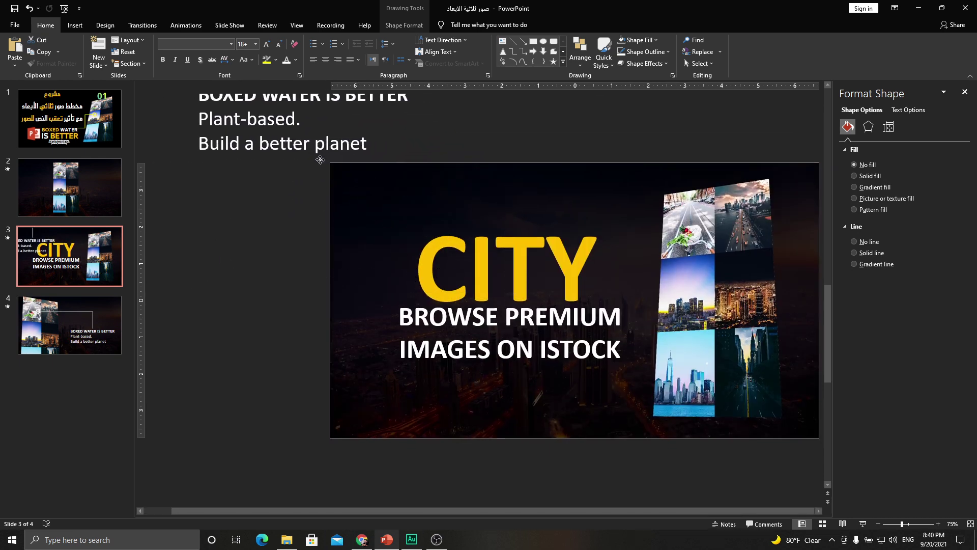
pyautogui.scroll(2, 451, 316)
pyautogui.keyDown('ctrl'); pyautogui.scroll(-1, 463, 327); pyautogui.keyUp('ctrl')
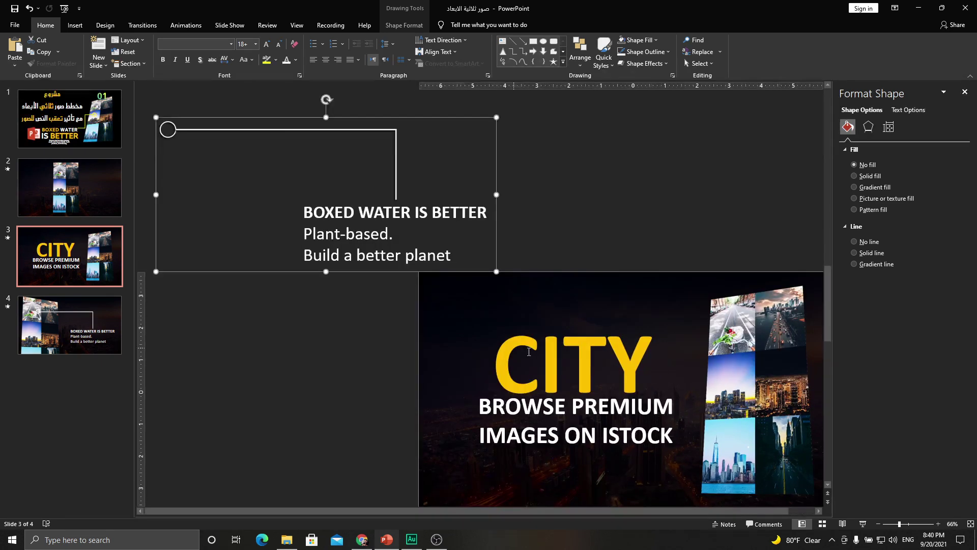
# Preview the Morph slideshow starting from slide 2, then exit
pyautogui.click(95, 200)
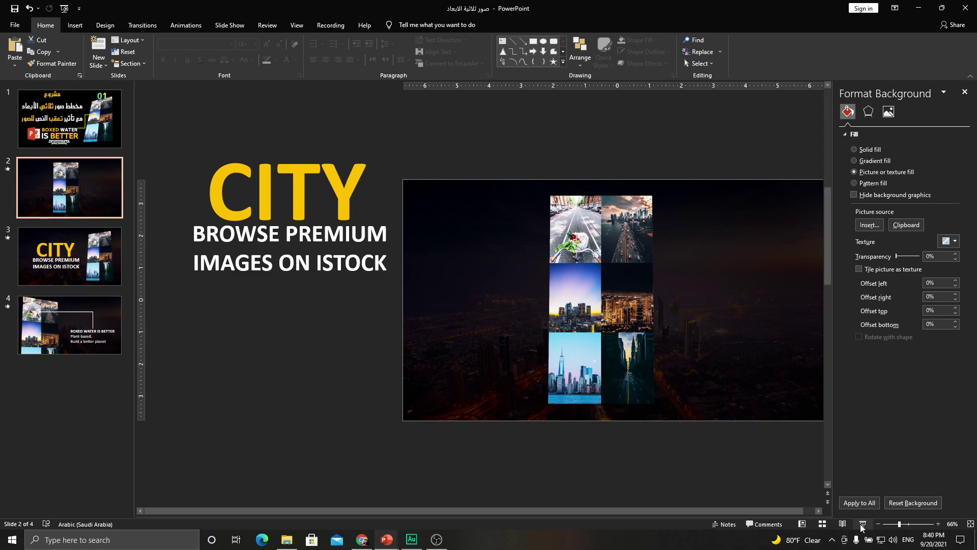
pyautogui.click(863, 524)
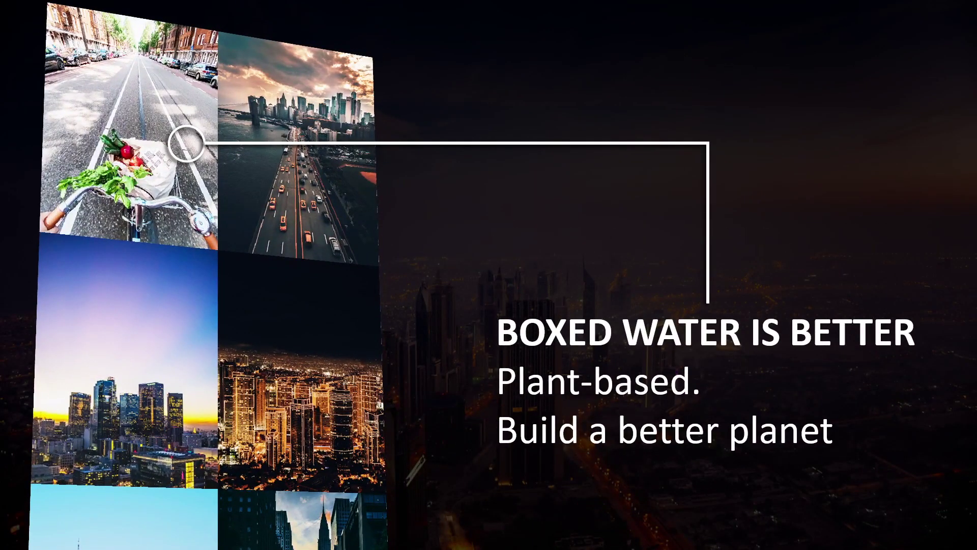
pyautogui.press('Escape')
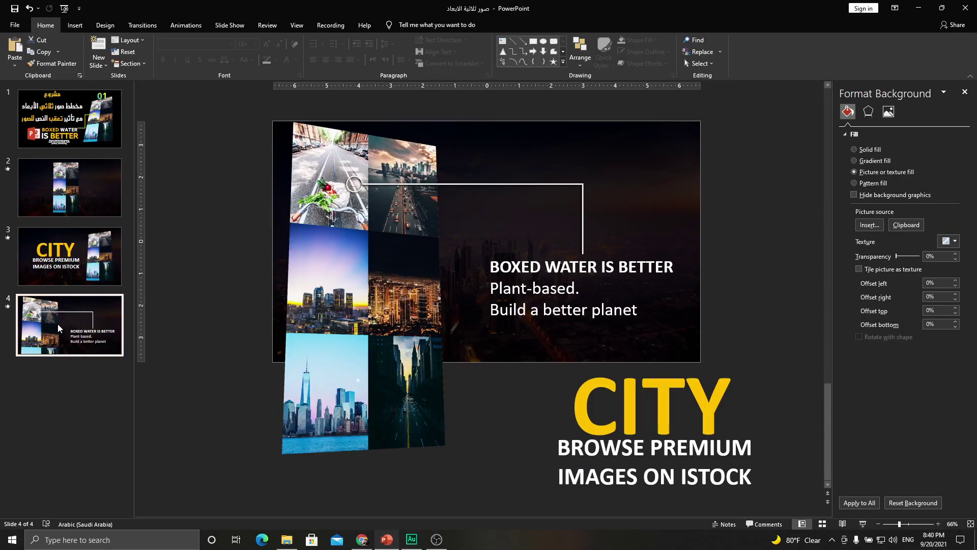
# Duplicate slide 4 as slide 5, move the callout lower left, and place a copy higher up
pyautogui.rightClick(57, 324)
pyautogui.click(79, 394)
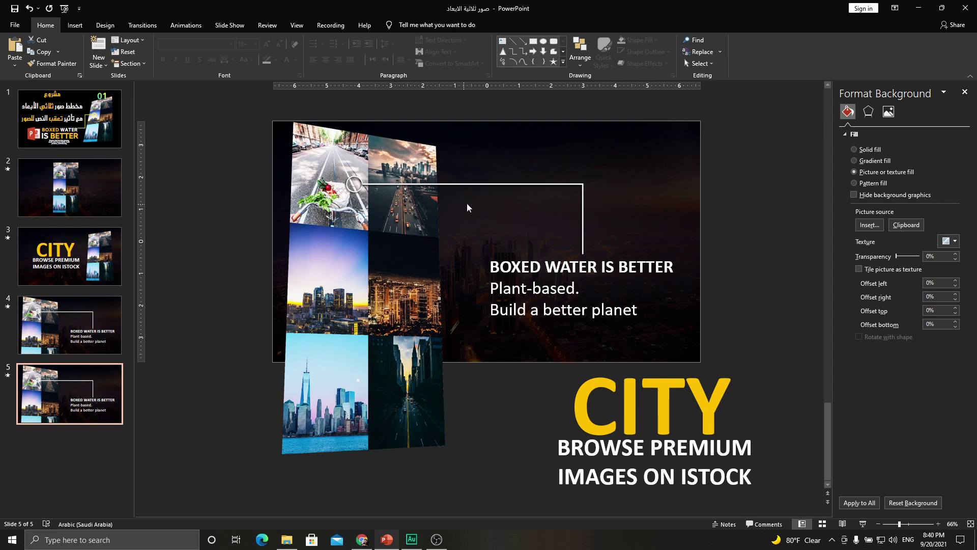
pyautogui.click(565, 183)
pyautogui.moveTo(636, 173)
pyautogui.mouseDown()
pyautogui.moveTo(394, 365)
pyautogui.moveTo(421, 373)
pyautogui.mouseUp()
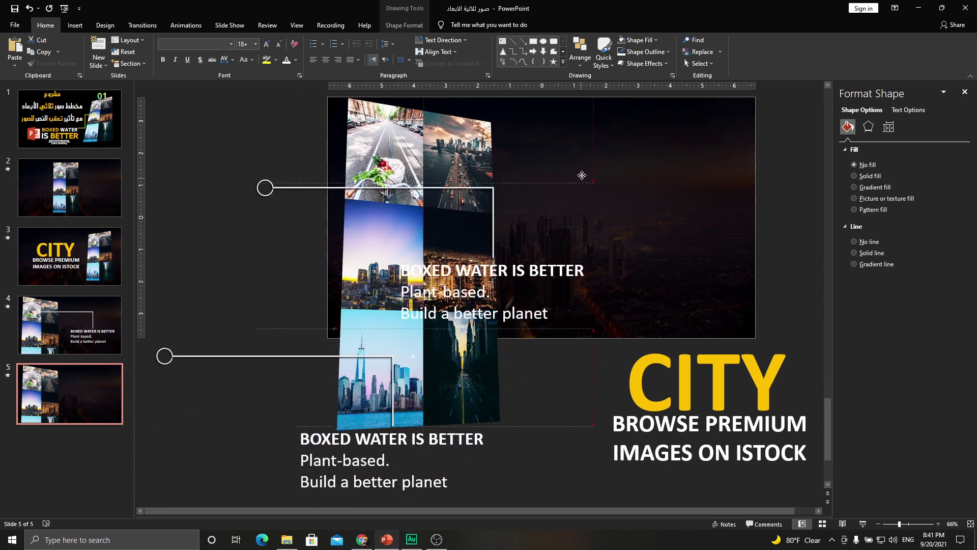
pyautogui.moveTo(488, 350); pyautogui.dragTo(448, 131)
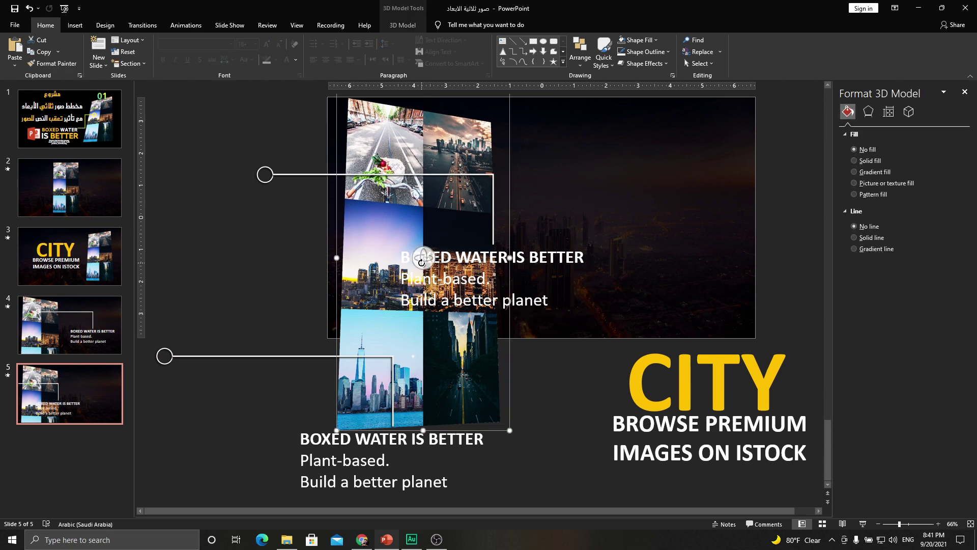
# Tilt the 3D photo grid the opposite way and move it right beside the CITY title
pyautogui.moveTo(422, 262); pyautogui.dragTo(450, 378)
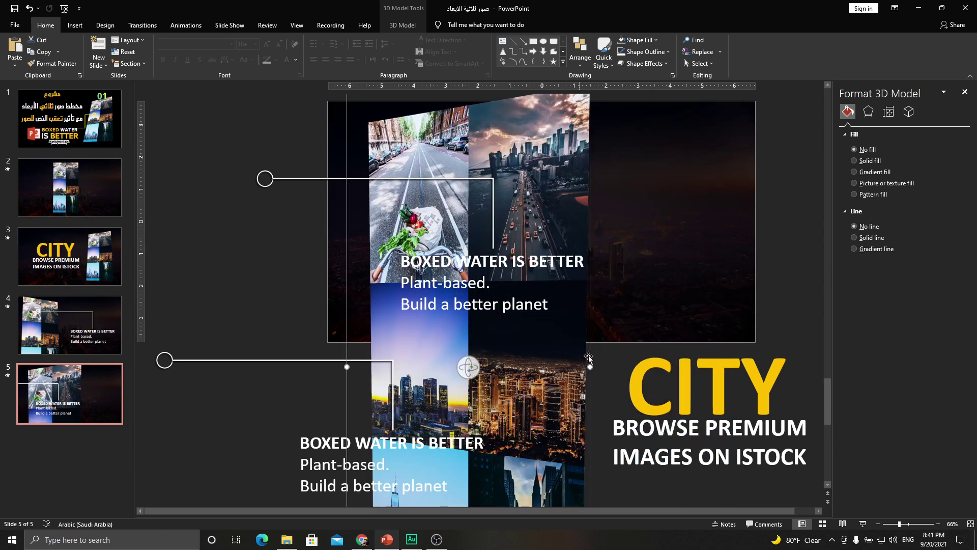
pyautogui.moveTo(589, 360); pyautogui.dragTo(707, 205)
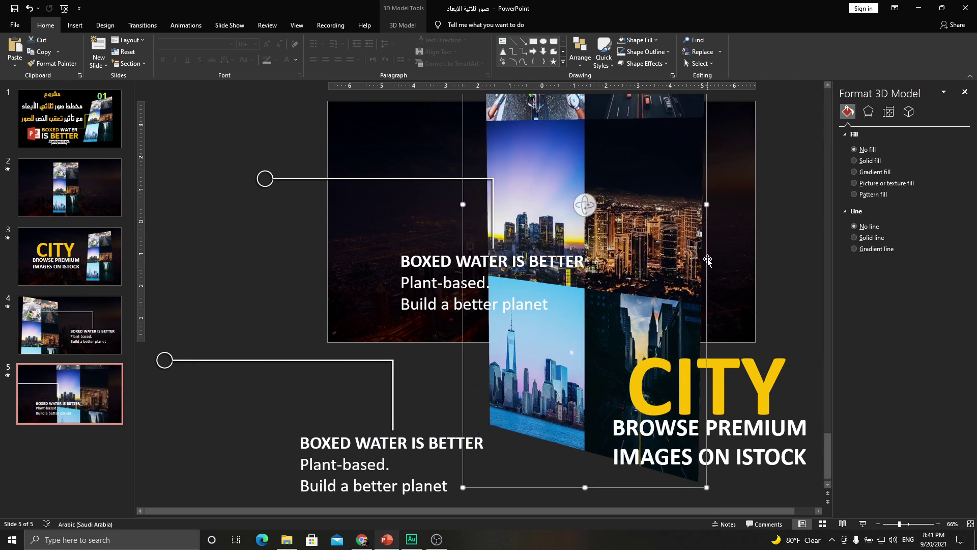
pyautogui.moveTo(707, 259); pyautogui.dragTo(739, 250)
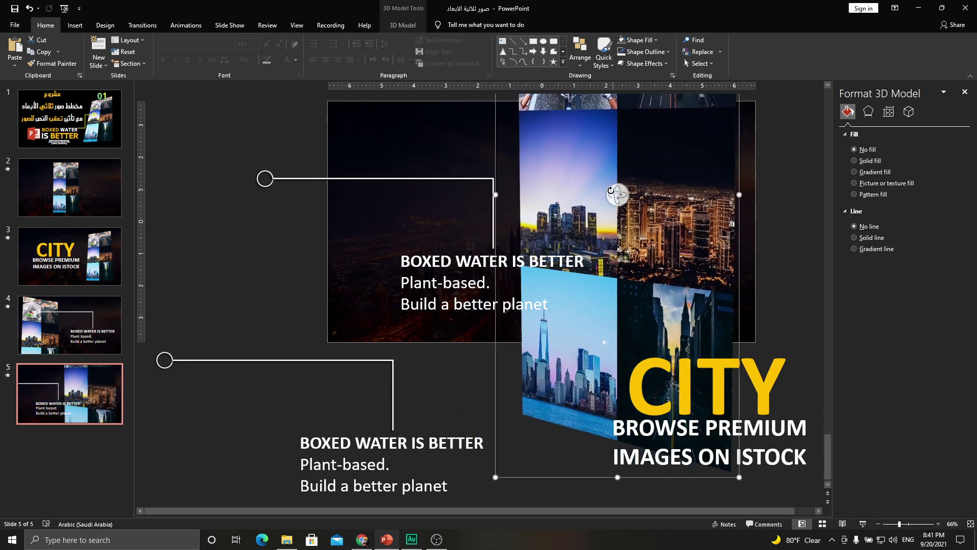
pyautogui.moveTo(617, 192)
pyautogui.mouseDown()
pyautogui.moveTo(583, 190)
pyautogui.moveTo(621, 210)
pyautogui.moveTo(615, 148)
pyautogui.moveTo(626, 144)
pyautogui.mouseUp()
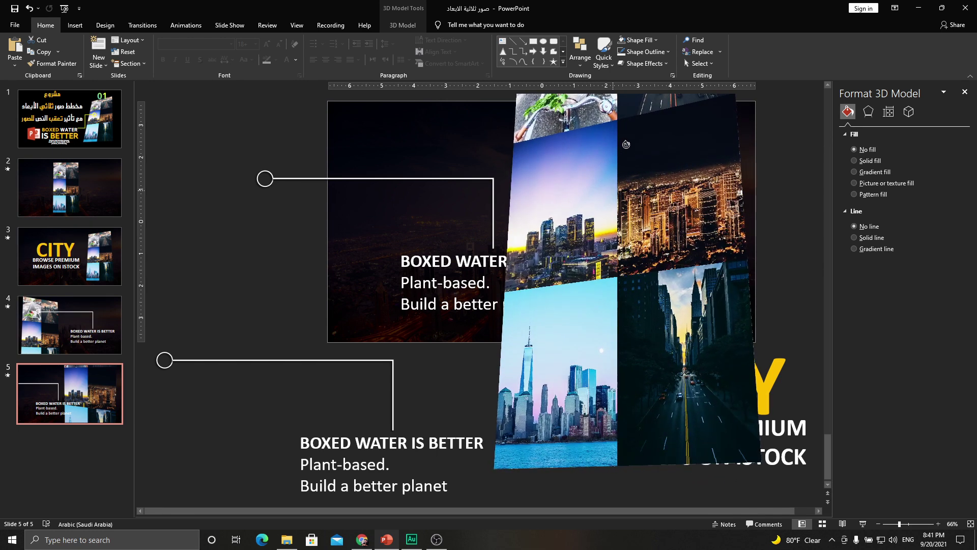
pyautogui.moveTo(738, 242); pyautogui.dragTo(775, 215)
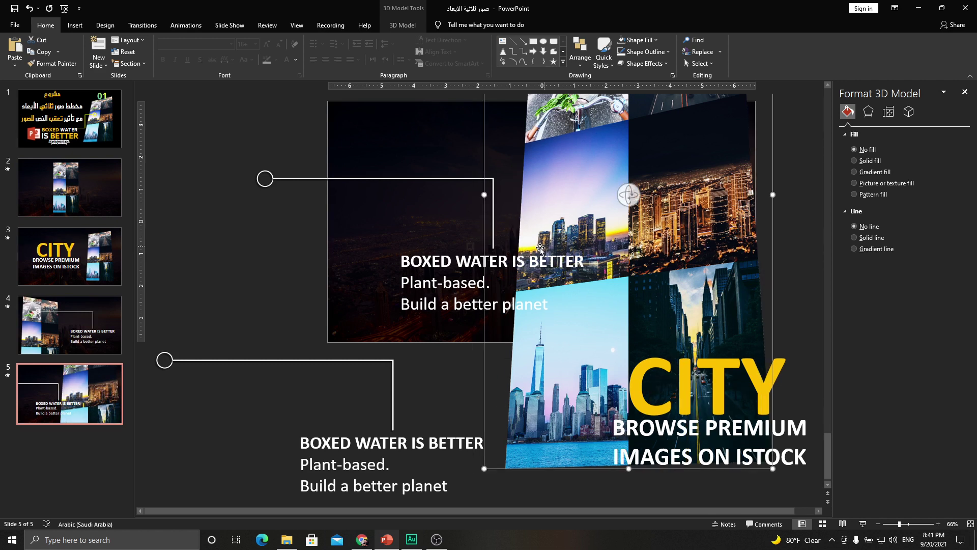
pyautogui.click(370, 175)
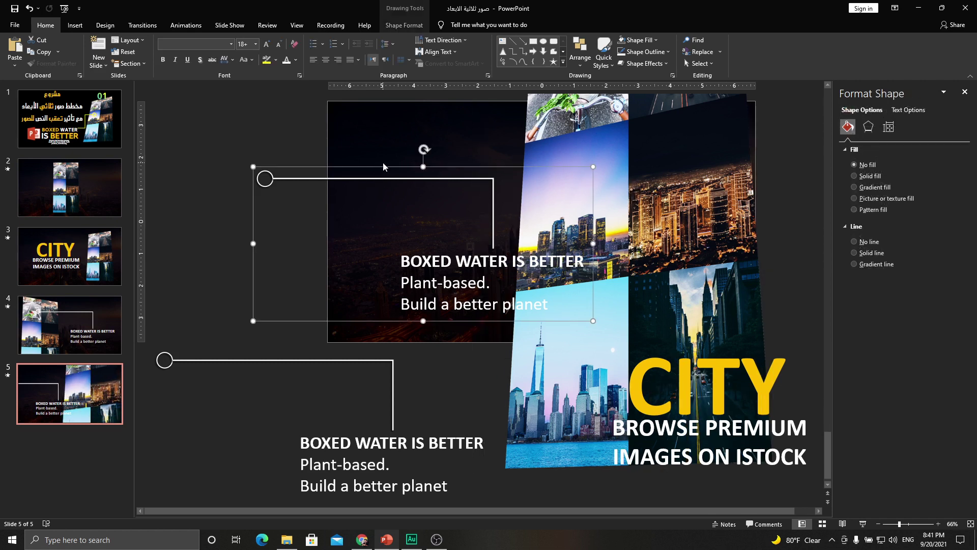
# Move the upper callout up and left and ungroup it
pyautogui.moveTo(386, 167); pyautogui.dragTo(338, 145)
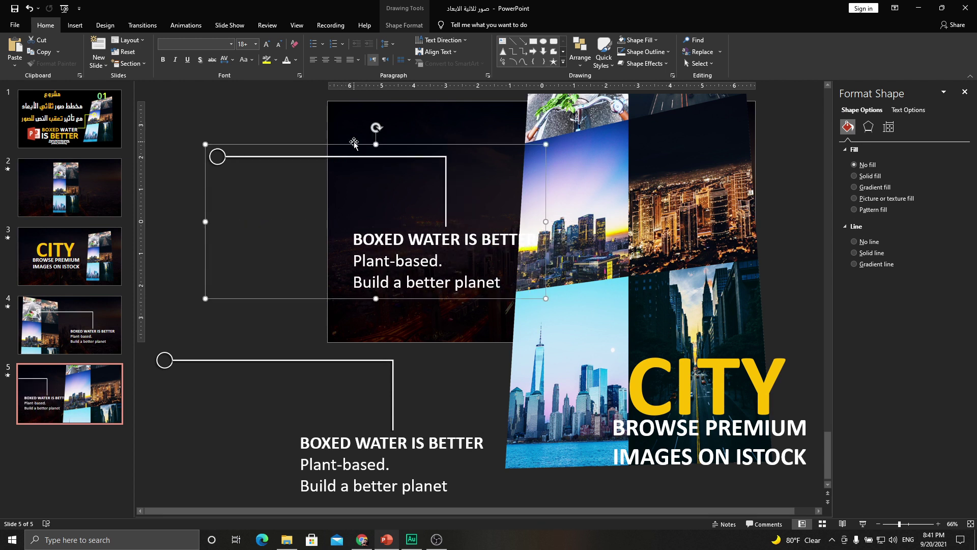
pyautogui.rightClick(354, 144)
pyautogui.moveTo(390, 200)
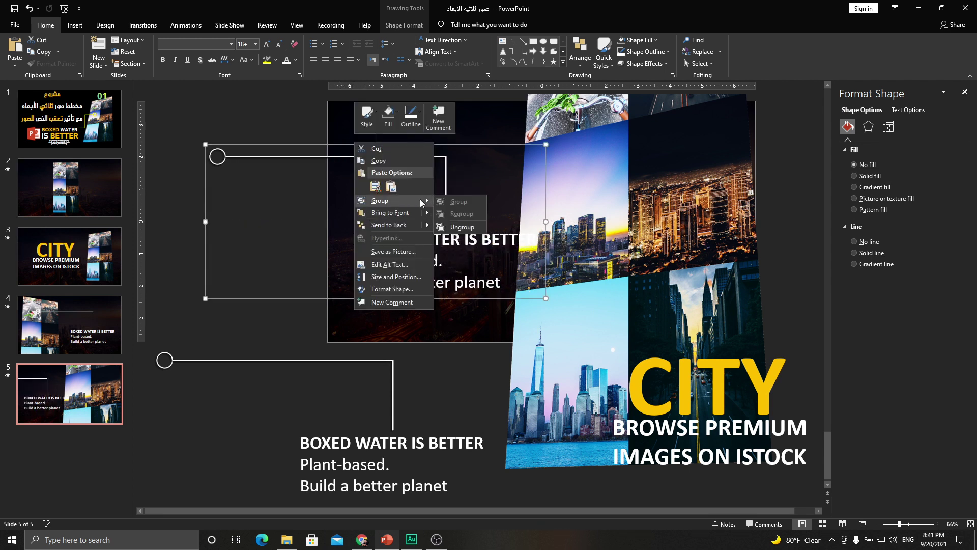
pyautogui.click(462, 227)
pyautogui.click(266, 159)
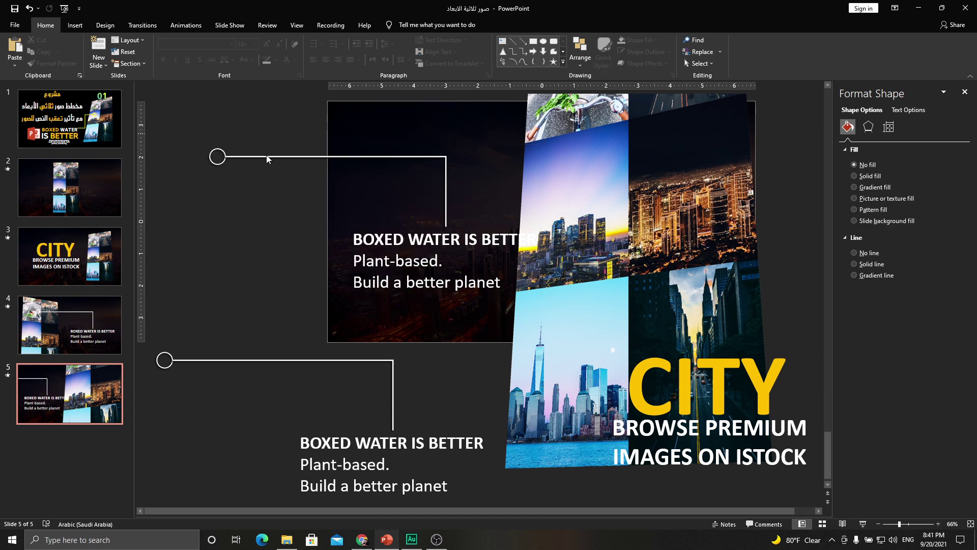
# Move the circle connector over the right-hand photos and rotate it to run horizontally
pyautogui.click(216, 164)
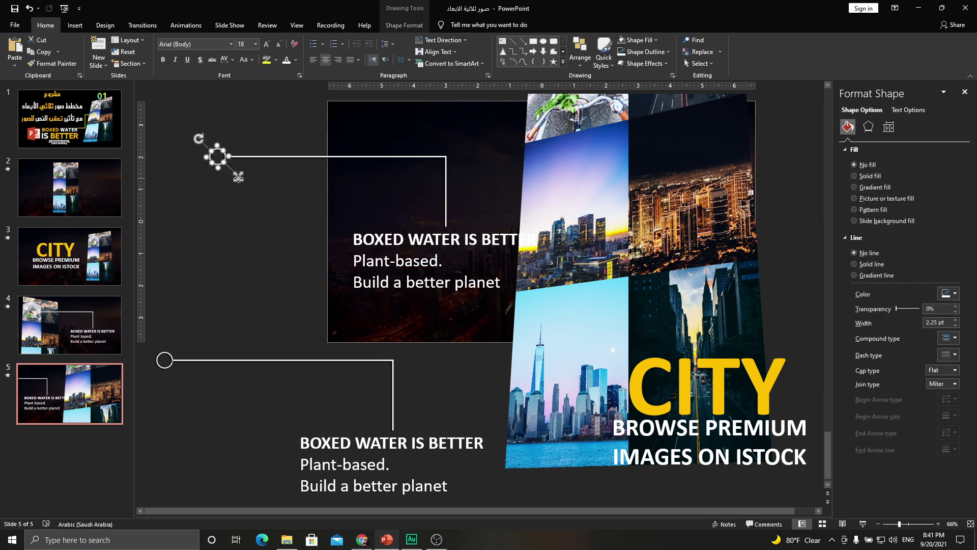
pyautogui.moveTo(238, 178); pyautogui.dragTo(684, 167)
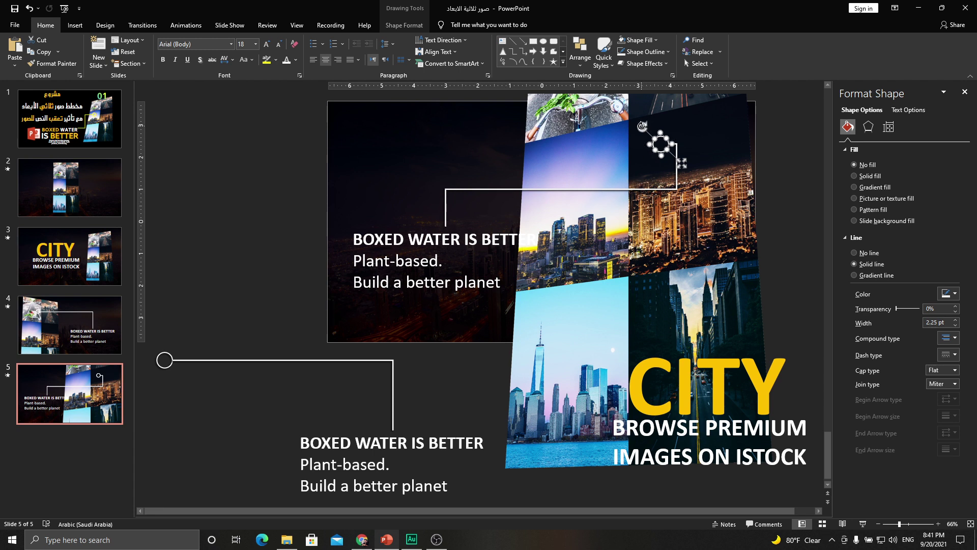
pyautogui.moveTo(642, 127)
pyautogui.mouseDown()
pyautogui.moveTo(689, 127)
pyautogui.moveTo(690, 162)
pyautogui.moveTo(662, 112)
pyautogui.moveTo(625, 113)
pyautogui.moveTo(715, 121)
pyautogui.moveTo(718, 142)
pyautogui.moveTo(682, 163)
pyautogui.mouseUp()
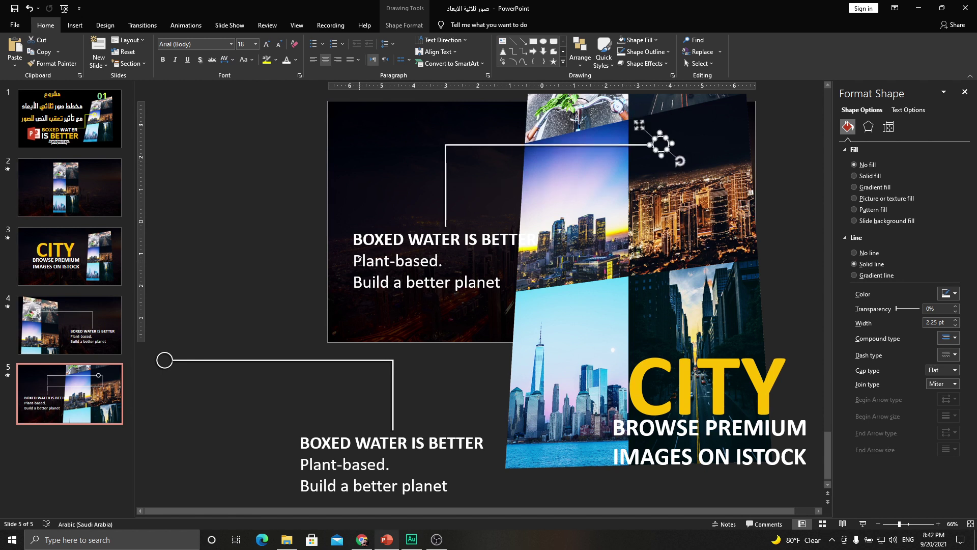
pyautogui.click(362, 540)
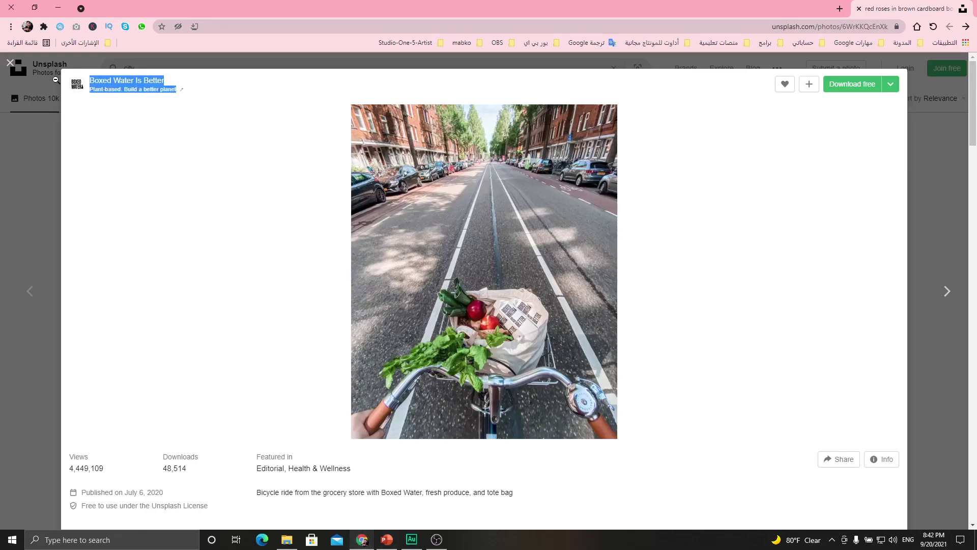
# Open the Cloudy downtown photo from the Unsplash city results
pyautogui.click(9, 63)
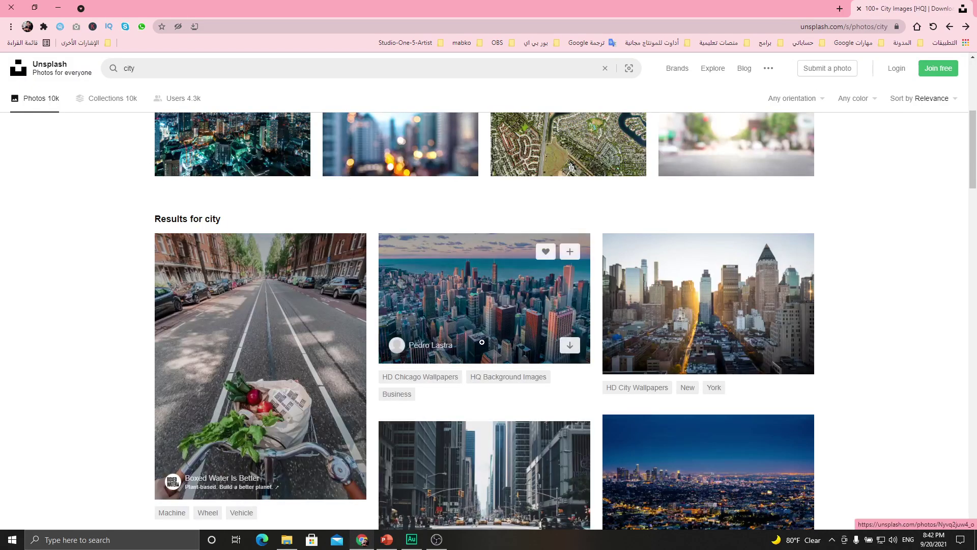
pyautogui.scroll(-4, 536, 350)
pyautogui.scroll(-4, 536, 350)
pyautogui.click(536, 350)
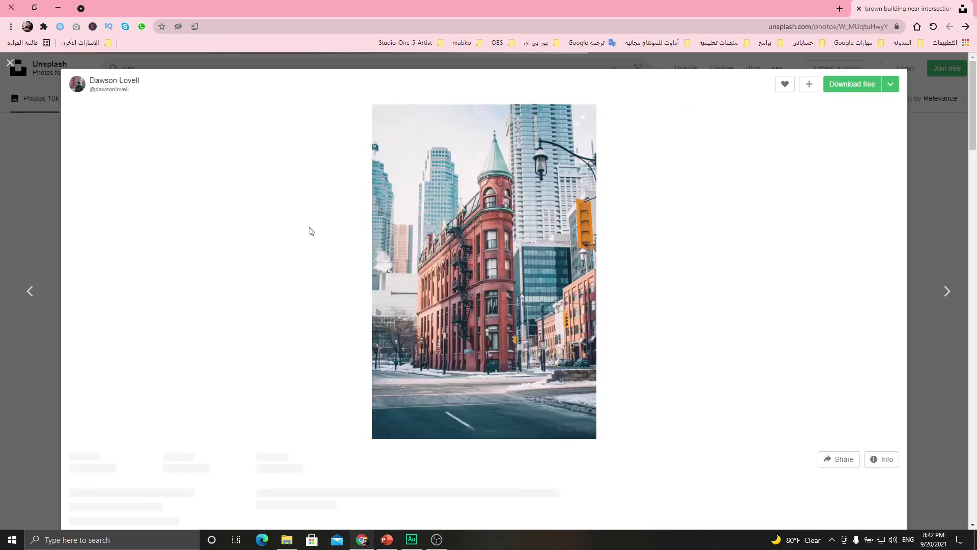
pyautogui.press('Right')
# Select the Cloudy downtown photo's description text
pyautogui.moveTo(257, 501); pyautogui.dragTo(164, 501)
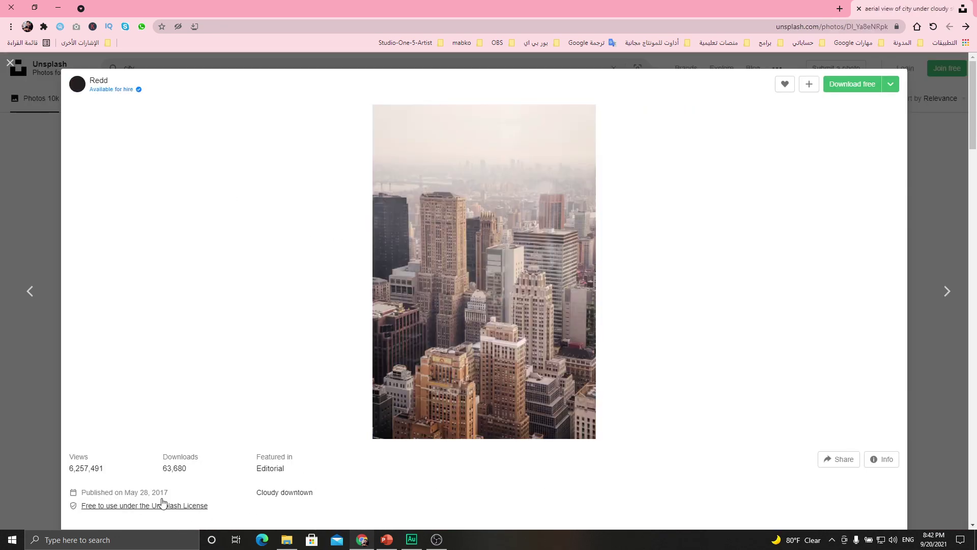
pyautogui.moveTo(256, 498); pyautogui.dragTo(300, 497)
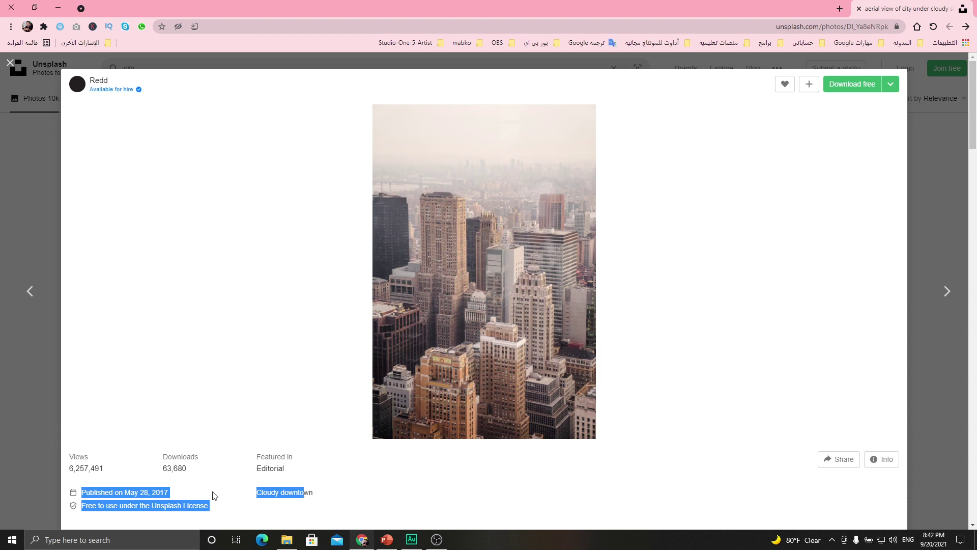
pyautogui.click(219, 433)
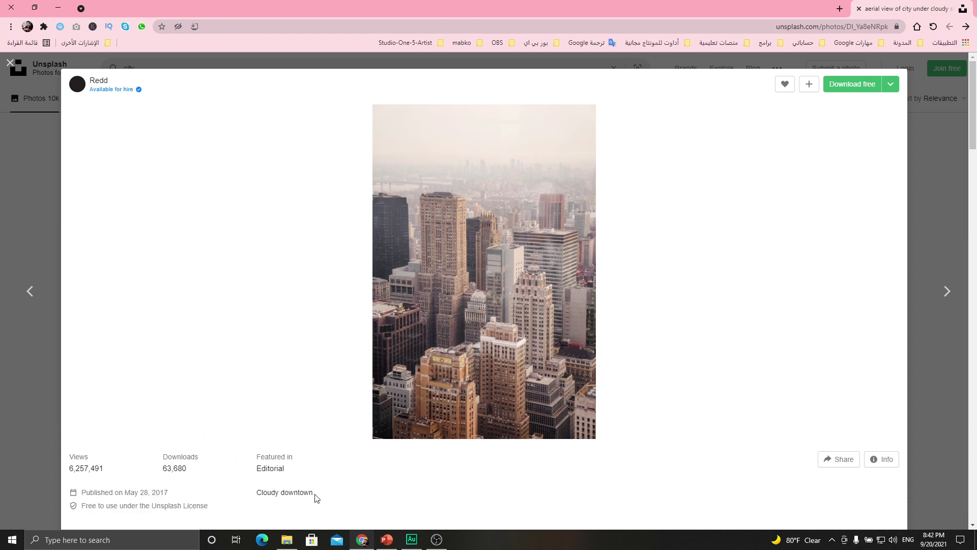
pyautogui.moveTo(315, 495); pyautogui.dragTo(261, 494)
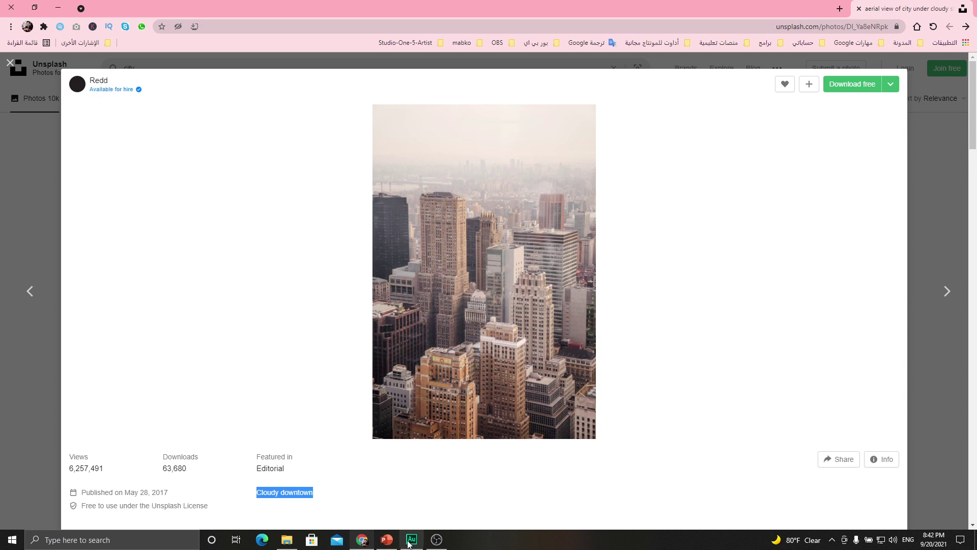
# Replace the upper BOXED WATER IS BETTER line with the copied caption text
pyautogui.click(387, 539)
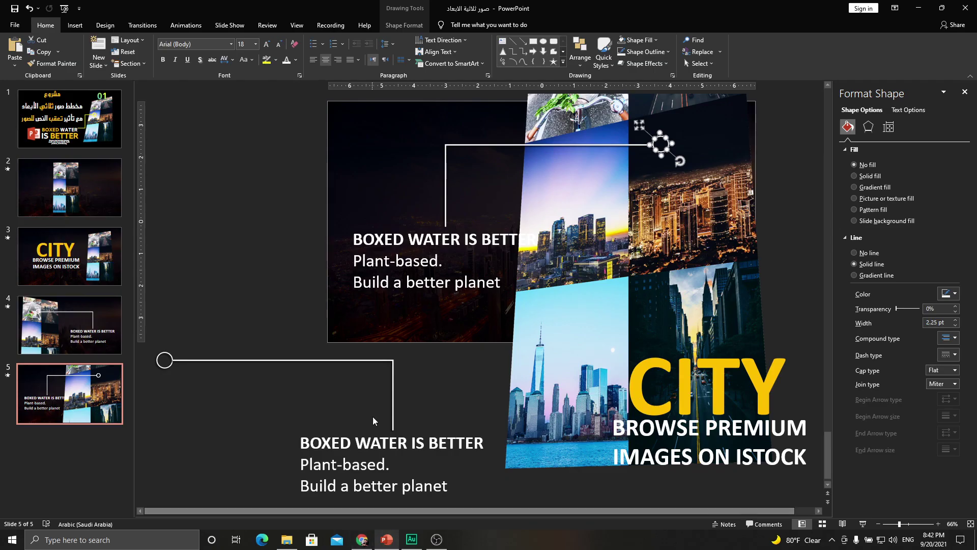
pyautogui.tripleClick(439, 240)
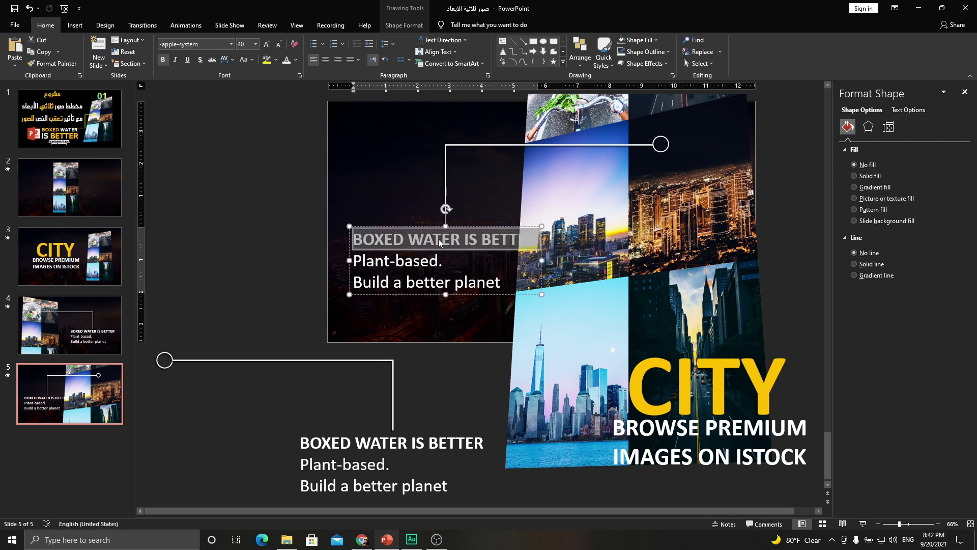
pyautogui.hotkey('ctrl', 'v')
pyautogui.press('BackSpace')
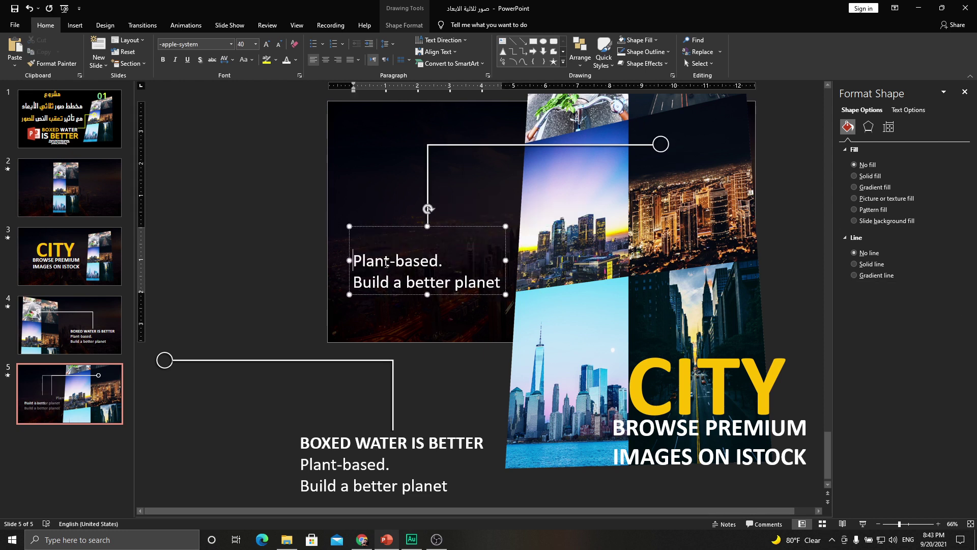
pyautogui.tripleClick(393, 236)
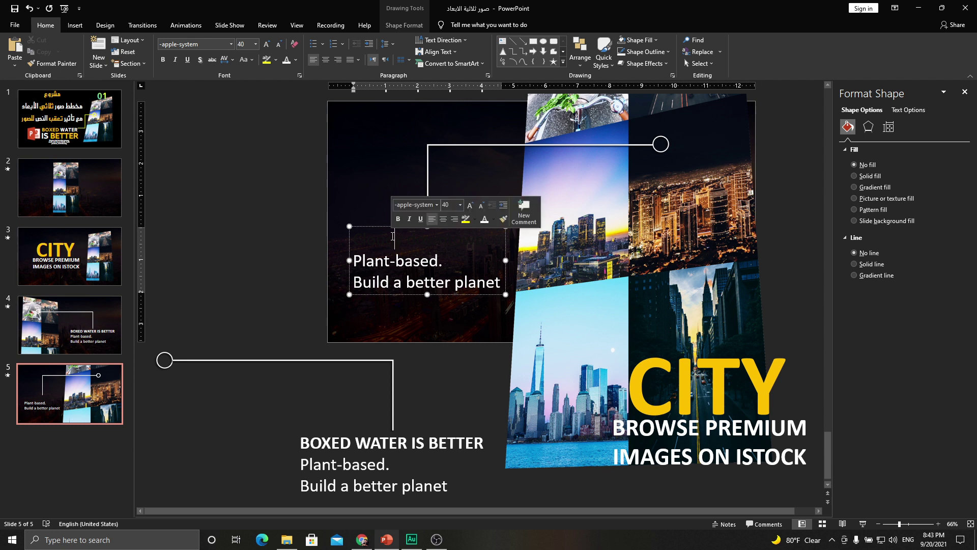
# Match the upper heading's formatting to the lower heading and make it all-caps CLOUDY DOWNTOWN
pyautogui.click(359, 443)
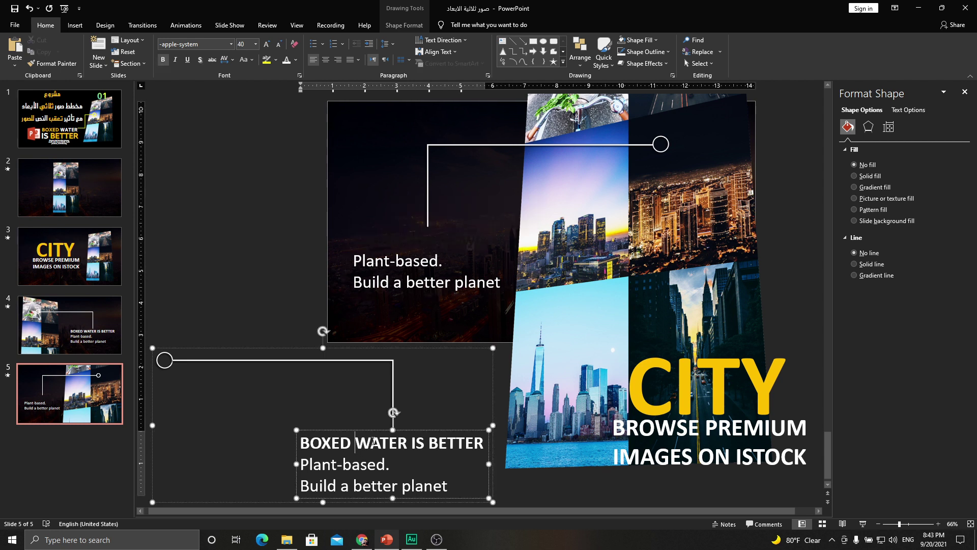
pyautogui.click(53, 63)
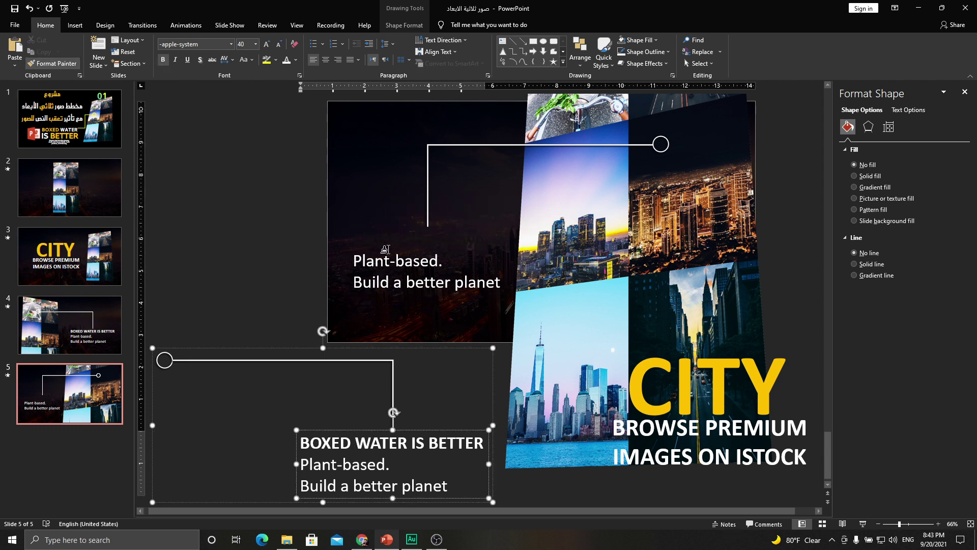
pyautogui.moveTo(451, 246); pyautogui.dragTo(343, 236)
pyautogui.write('Cloudy downtown')
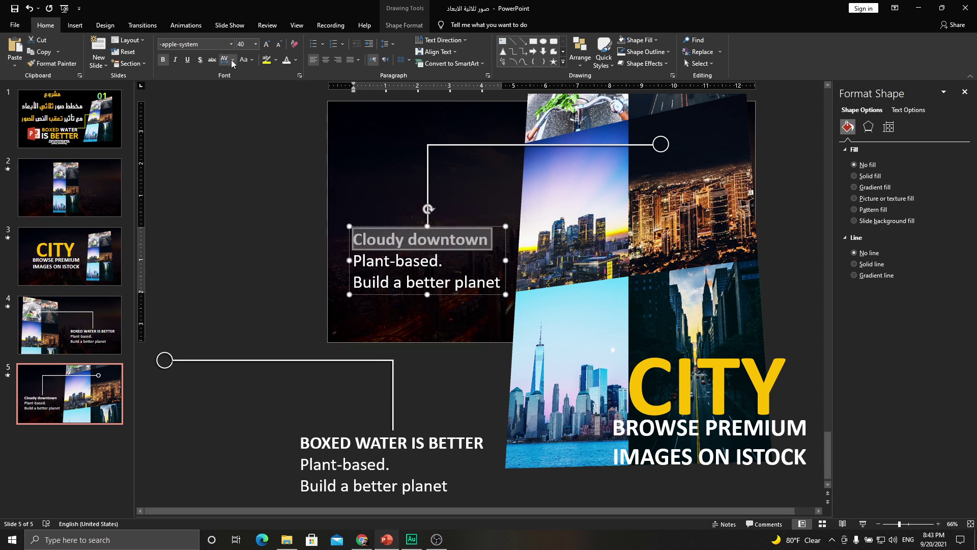
pyautogui.click(249, 64)
pyautogui.click(245, 96)
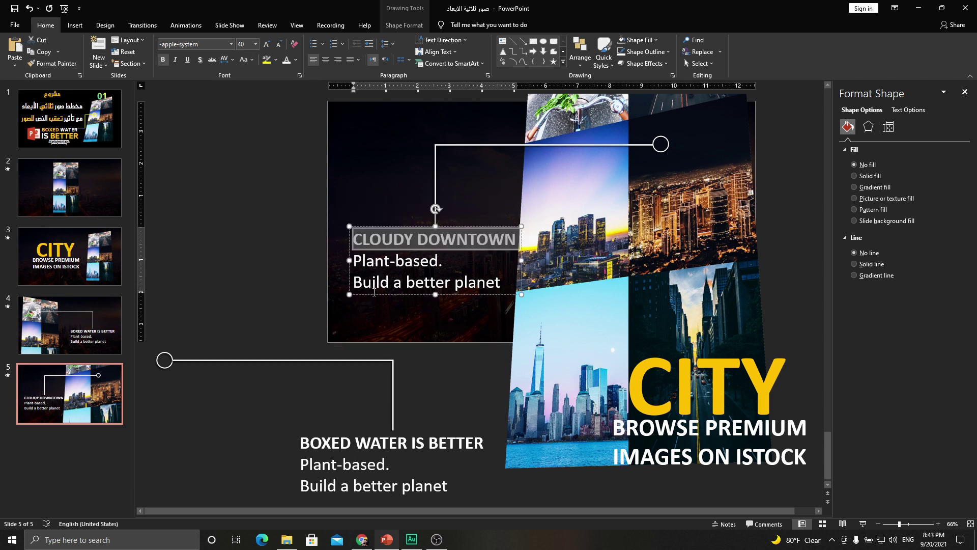
# Nudge the CLOUDY DOWNTOWN callout, then group it with its connector line and end circle
pyautogui.click(441, 376)
pyautogui.click(469, 240)
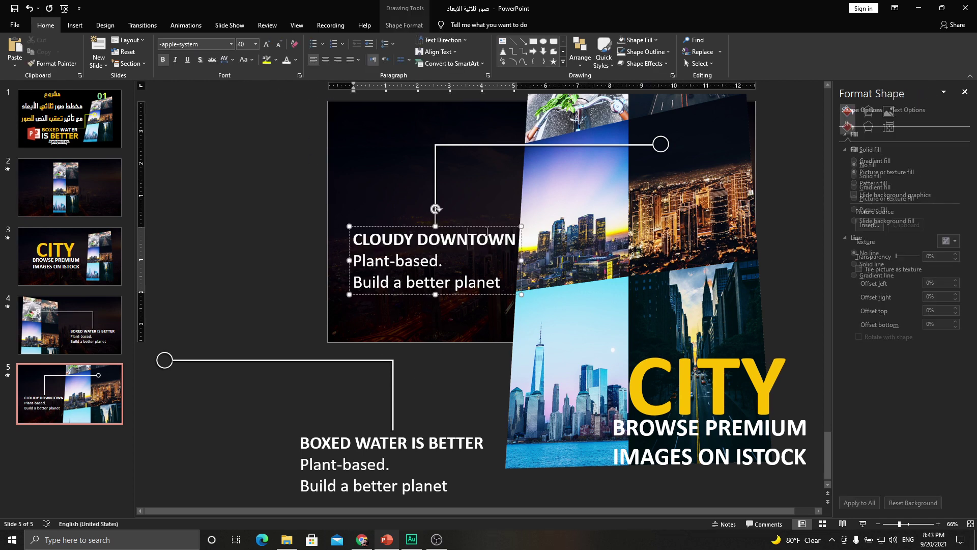
pyautogui.moveTo(489, 228); pyautogui.dragTo(478, 234)
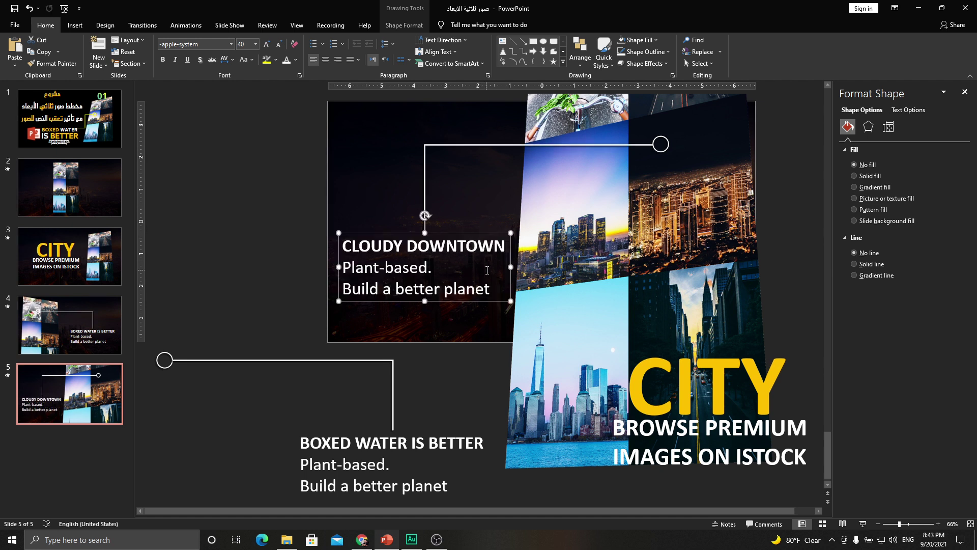
pyautogui.keyDown('shift'); pyautogui.click(423, 171); pyautogui.keyUp('shift')
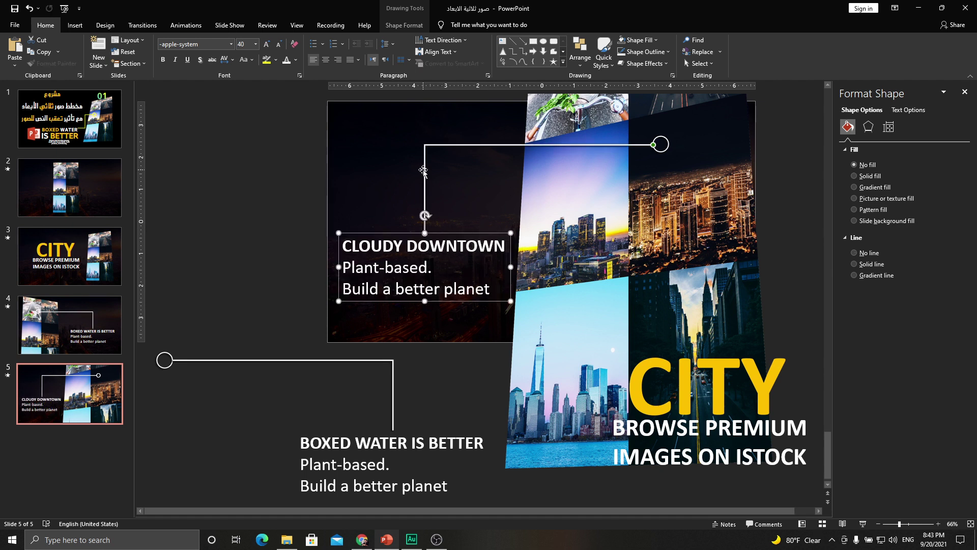
pyautogui.keyDown('shift'); pyautogui.click(659, 151); pyautogui.keyUp('shift')
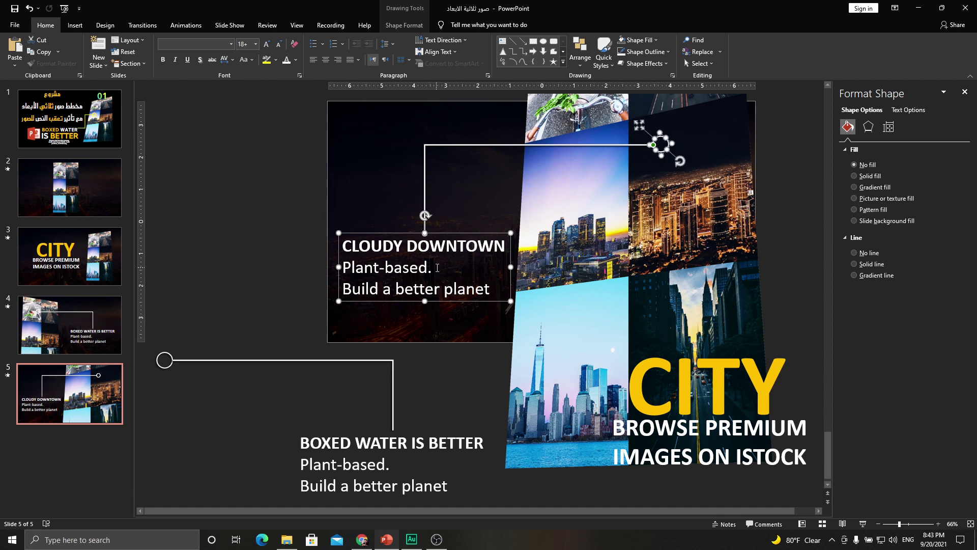
pyautogui.hotkey('ctrl', 'g')
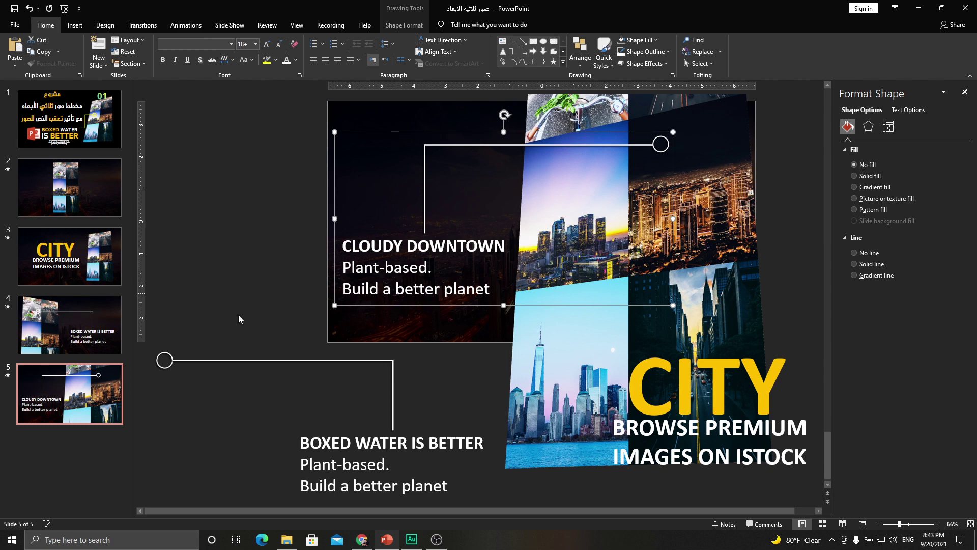
# Paste the CLOUDY DOWNTOWN group onto slide 4, park it just above the slide, then select slide 3
pyautogui.click(96, 338)
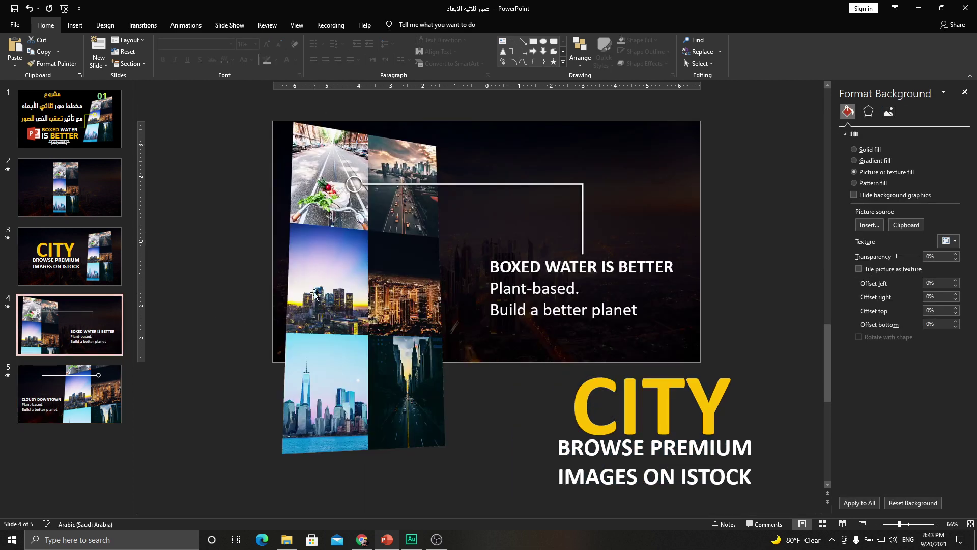
pyautogui.hotkey('ctrl', 'v')
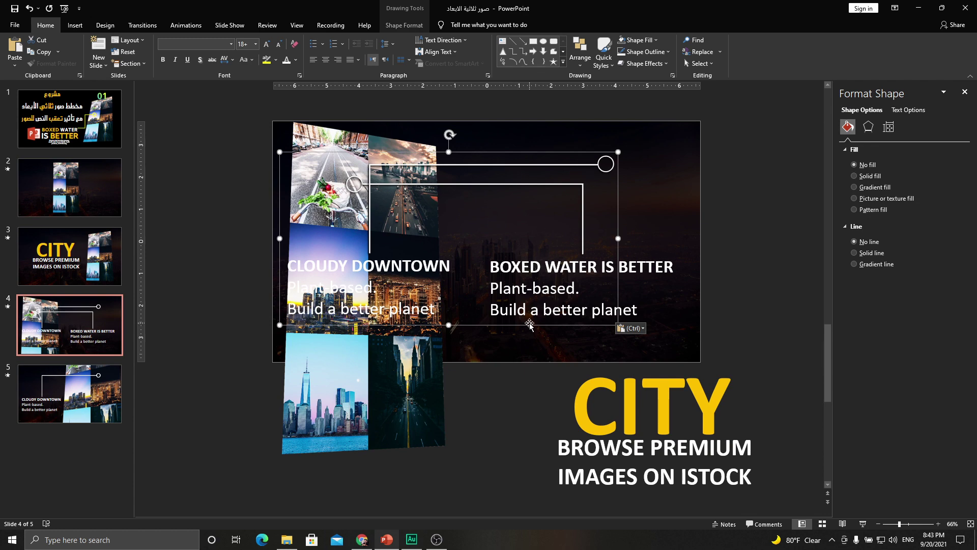
pyautogui.moveTo(534, 325)
pyautogui.mouseDown()
pyautogui.moveTo(652, 178)
pyautogui.moveTo(768, 127)
pyautogui.mouseUp()
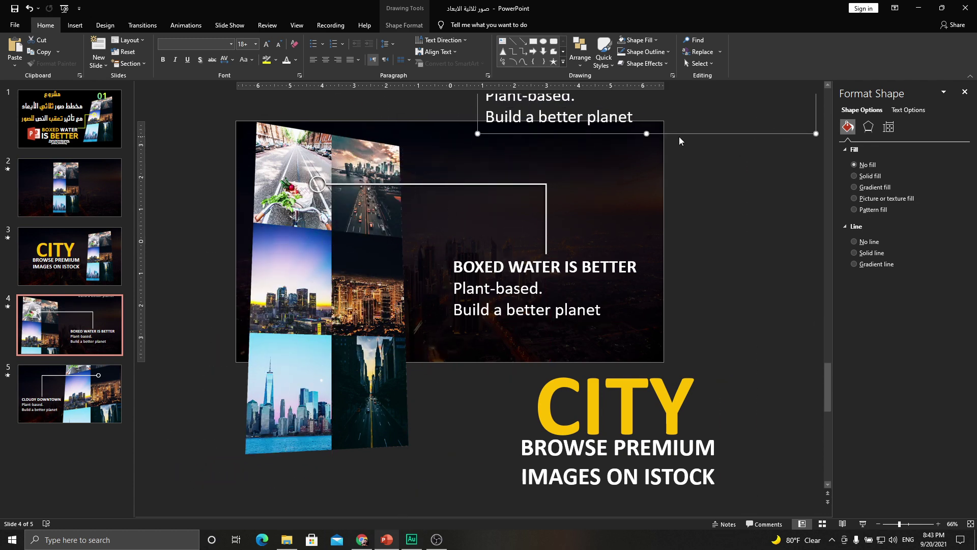
pyautogui.moveTo(679, 133); pyautogui.dragTo(728, 112)
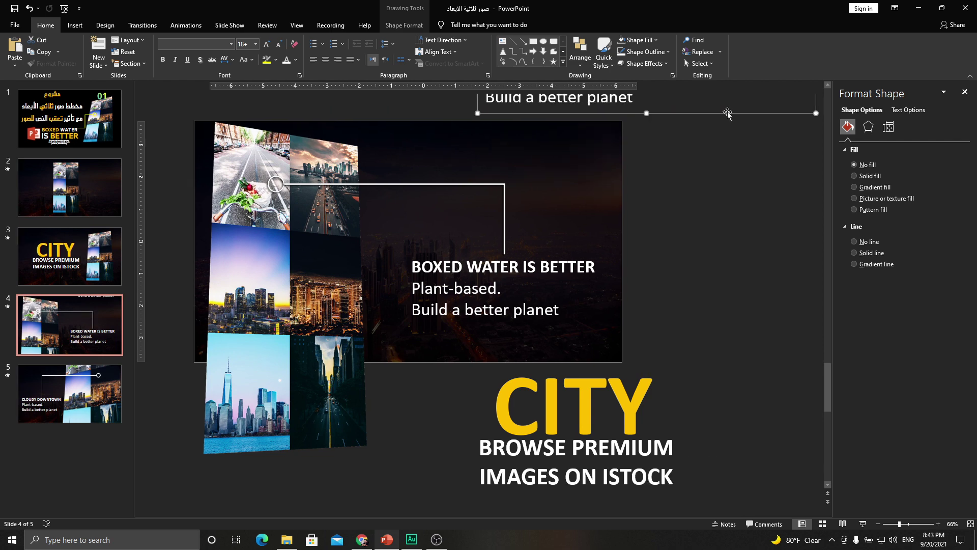
pyautogui.click(116, 259)
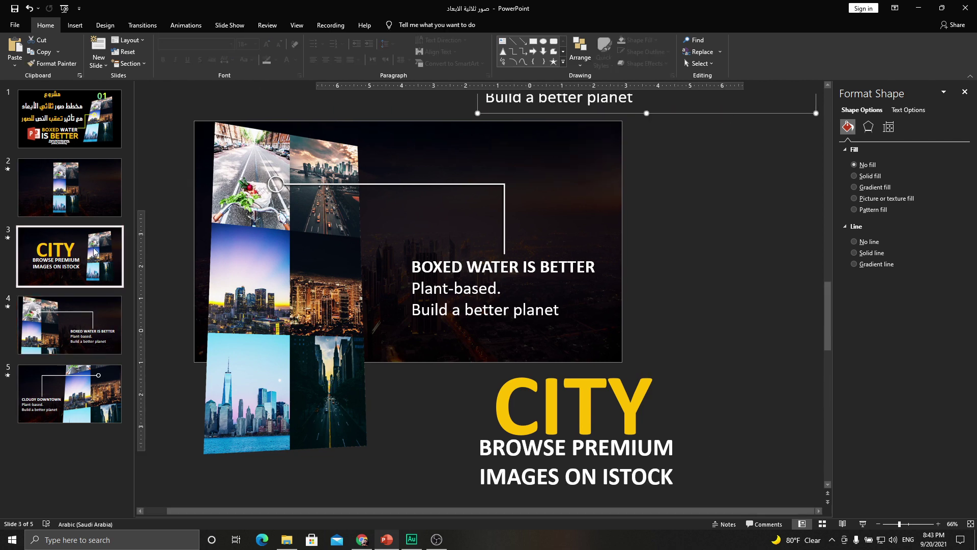
# Play the slide show from slide 3 twice to watch the Morph transitions, then exit
pyautogui.click(863, 525)
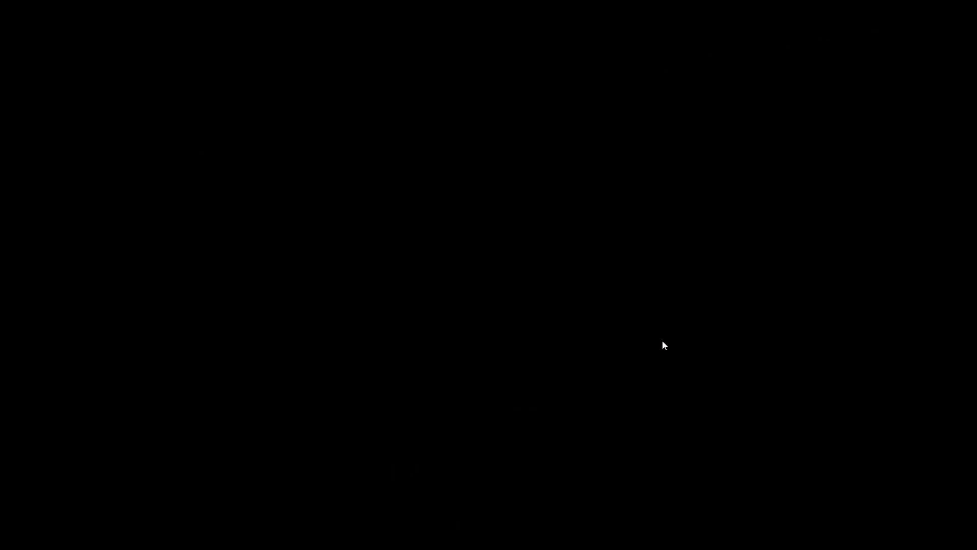
pyautogui.press('Escape')
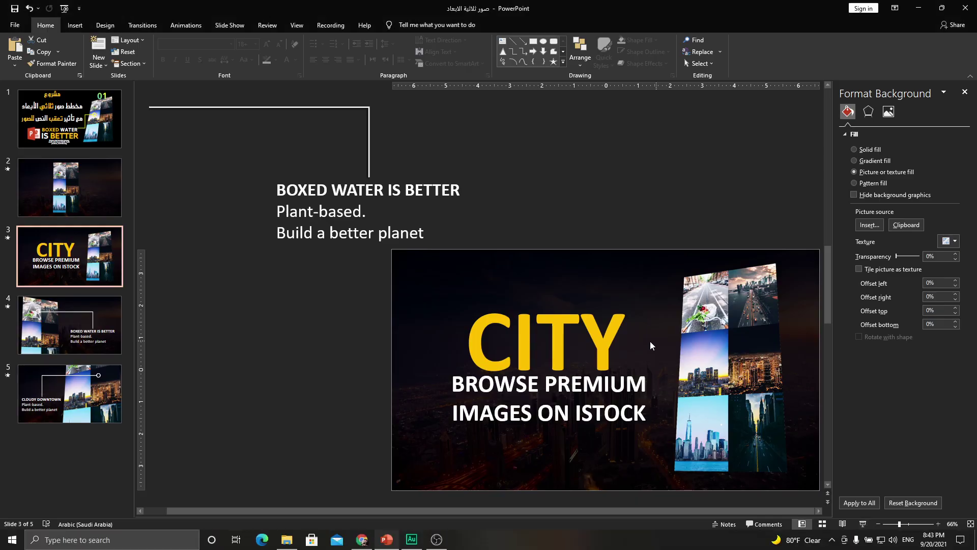
pyautogui.click(864, 525)
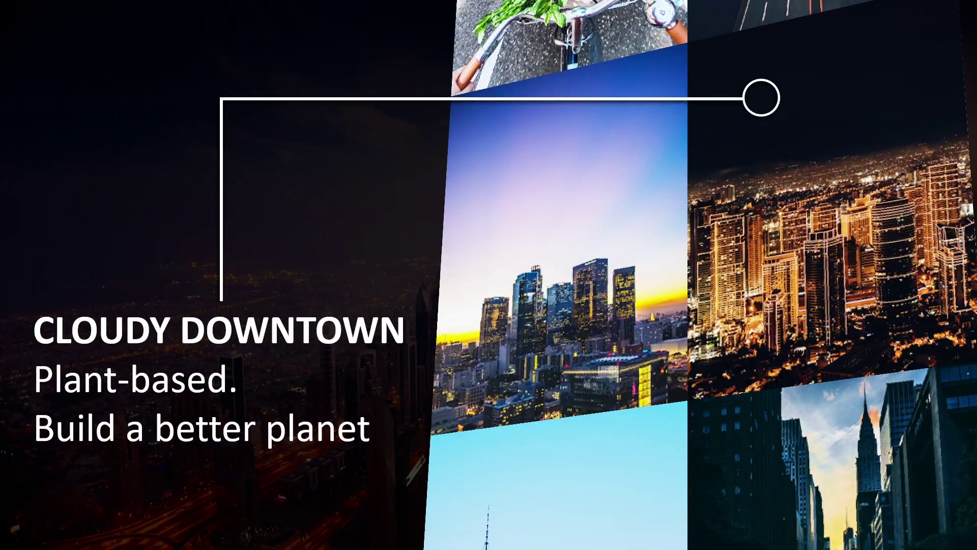
pyautogui.press('Escape')
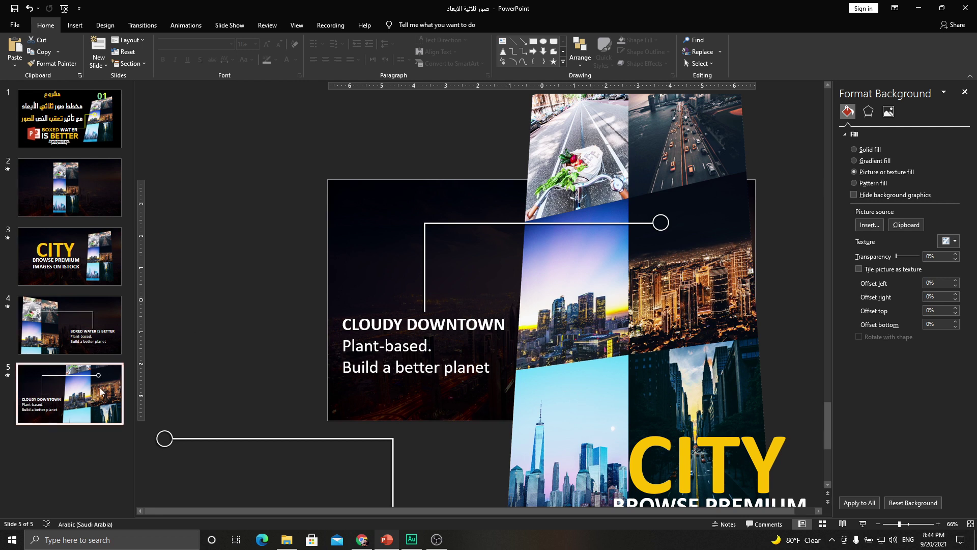
# Duplicate slide 5 as slide 6 and move the CLOUDY DOWNTOWN callout off the slide's upper left
pyautogui.rightClick(70, 404)
pyautogui.click(97, 295)
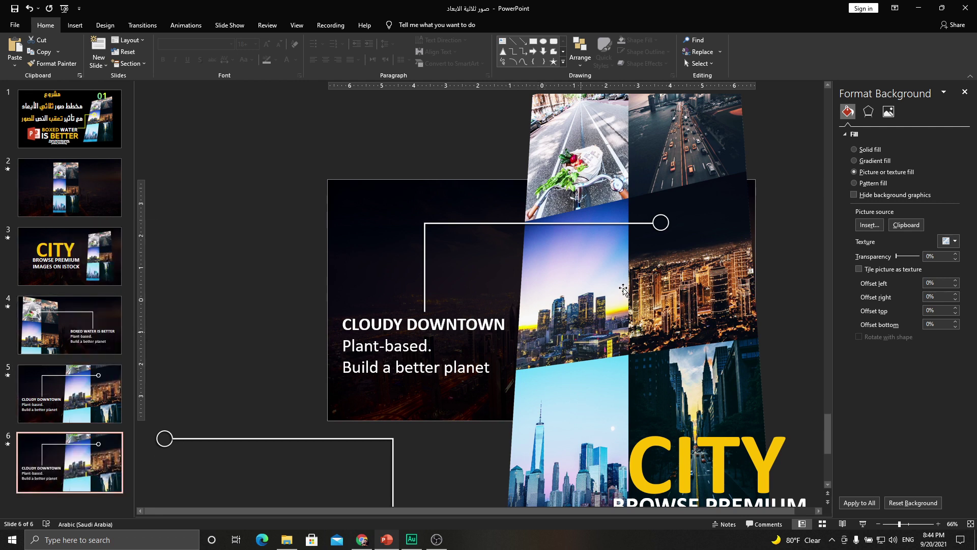
pyautogui.click(587, 289)
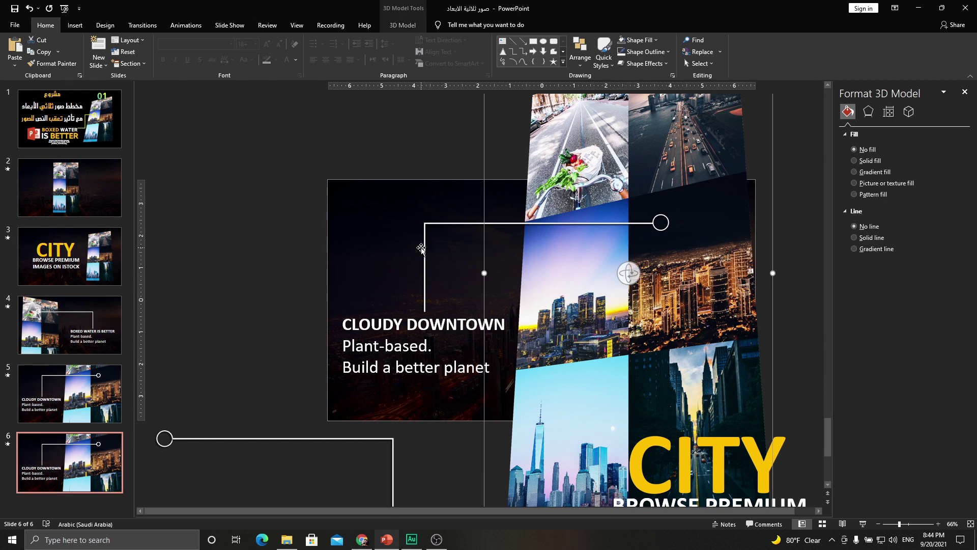
pyautogui.click(447, 222)
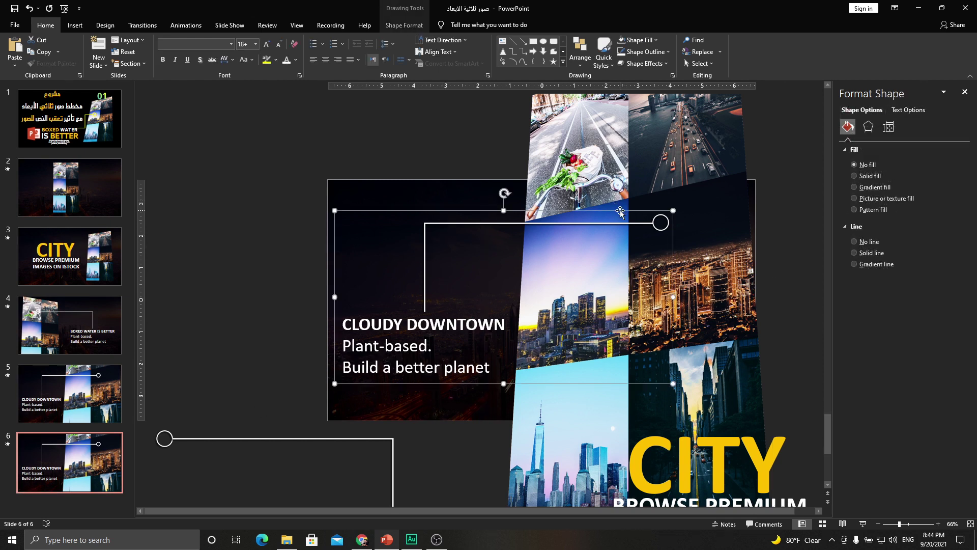
pyautogui.moveTo(447, 222); pyautogui.dragTo(283, 147)
pyautogui.moveTo(432, 120); pyautogui.dragTo(370, 89)
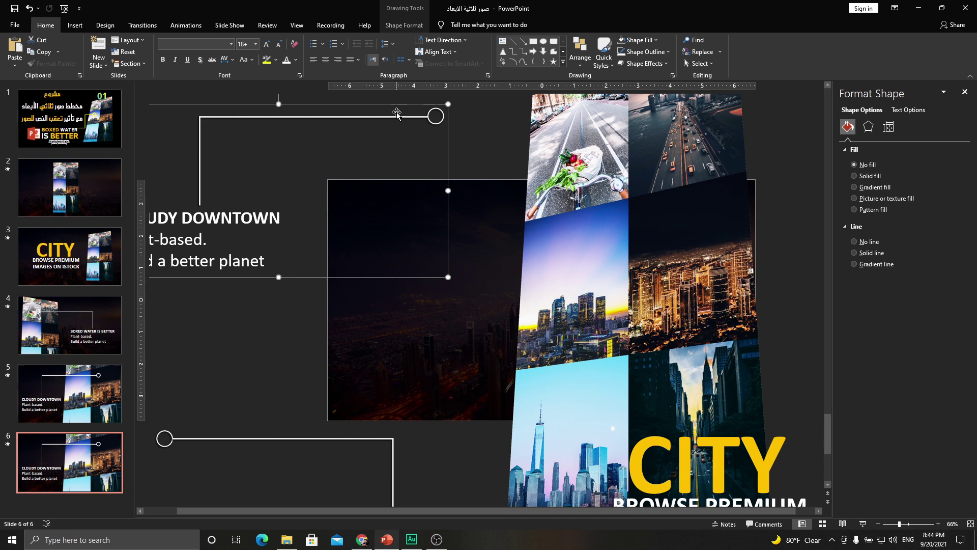
# Turn the 3D photo grid more frontally, shrink it, and angle it to a narrower view
pyautogui.click(581, 301)
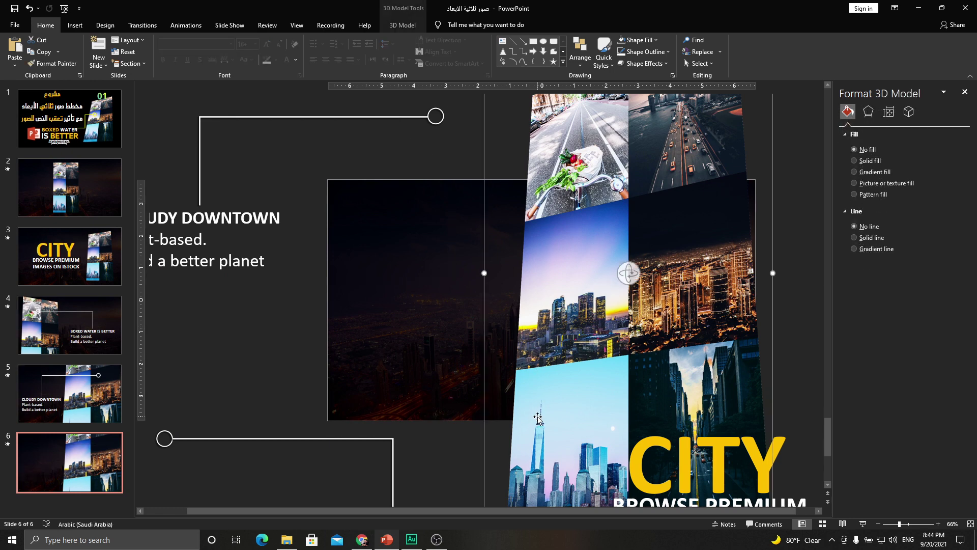
pyautogui.keyDown('ctrl'); pyautogui.scroll(-3, 537, 418); pyautogui.keyUp('ctrl')
pyautogui.moveTo(458, 427); pyautogui.dragTo(532, 284)
pyautogui.keyDown('ctrl'); pyautogui.scroll(3, 532, 283); pyautogui.keyUp('ctrl')
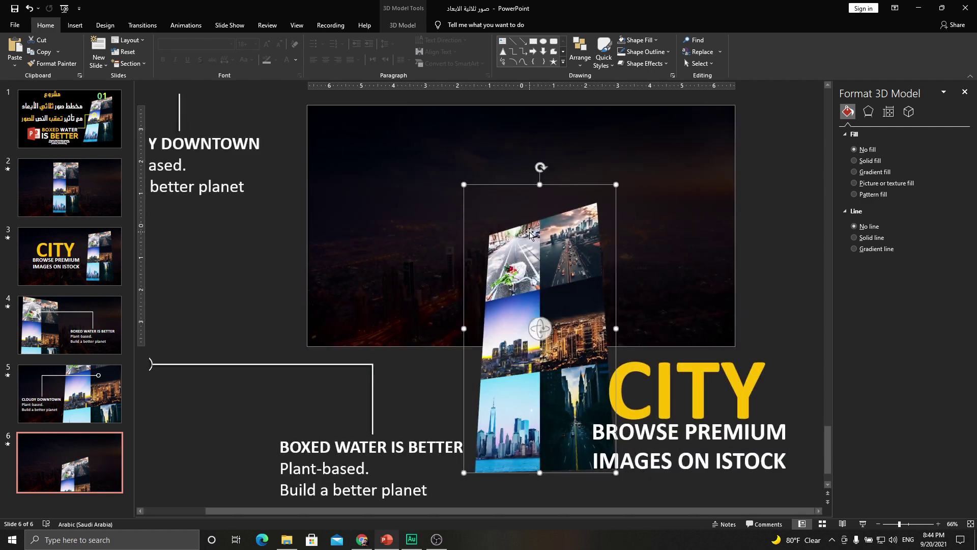
pyautogui.moveTo(540, 328)
pyautogui.mouseDown()
pyautogui.moveTo(563, 260)
pyautogui.moveTo(469, 171)
pyautogui.mouseUp()
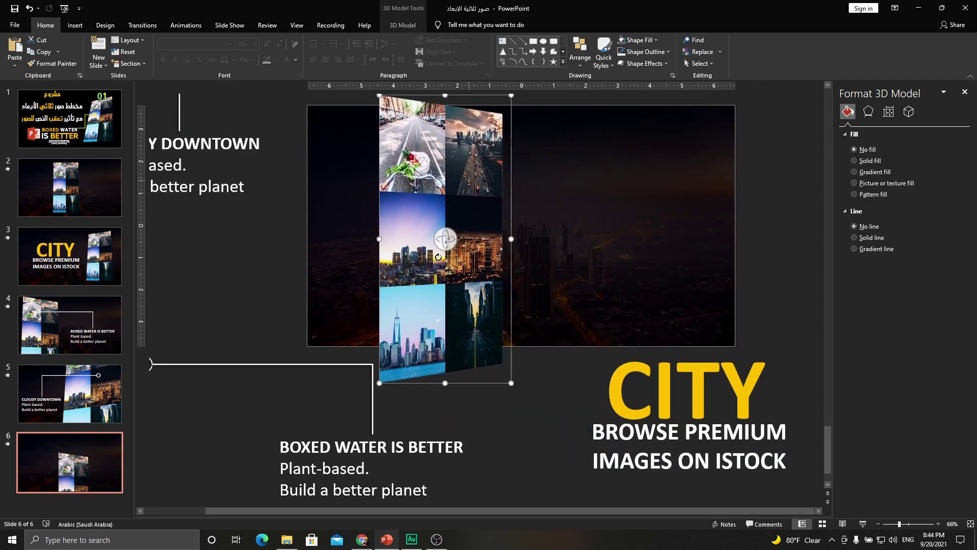
pyautogui.moveTo(380, 381); pyautogui.dragTo(404, 327)
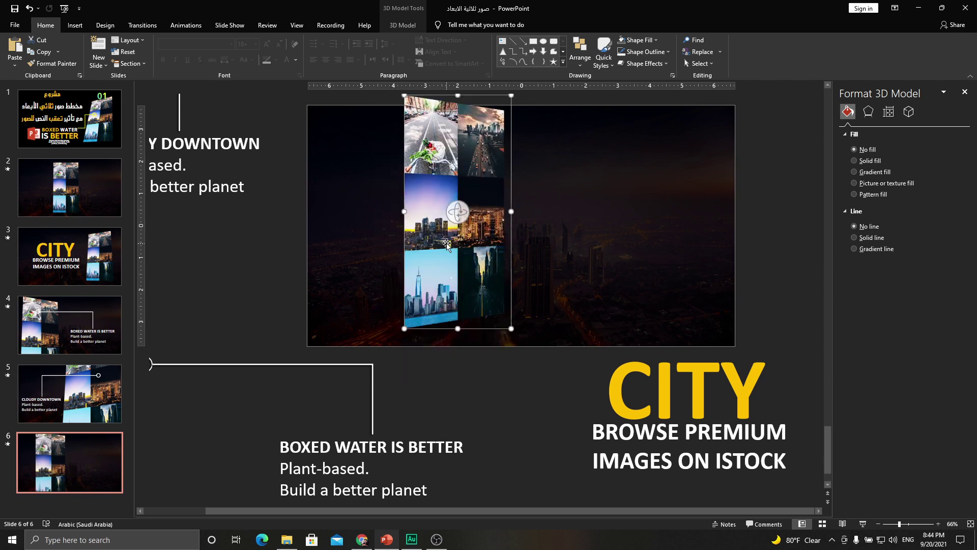
pyautogui.moveTo(449, 249); pyautogui.dragTo(433, 259)
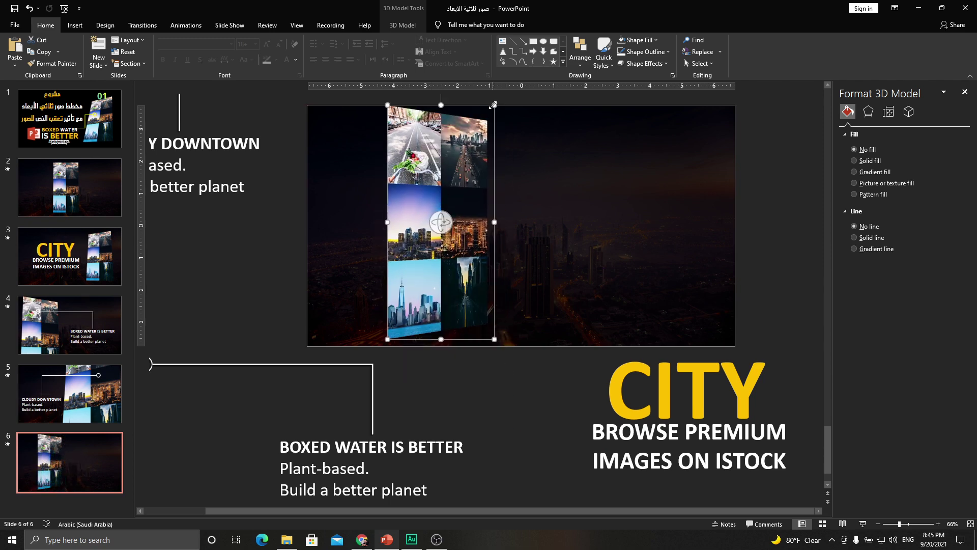
pyautogui.moveTo(493, 105); pyautogui.dragTo(484, 130)
pyautogui.keyDown('ctrl'); pyautogui.scroll(1, 491, 201); pyautogui.keyUp('ctrl')
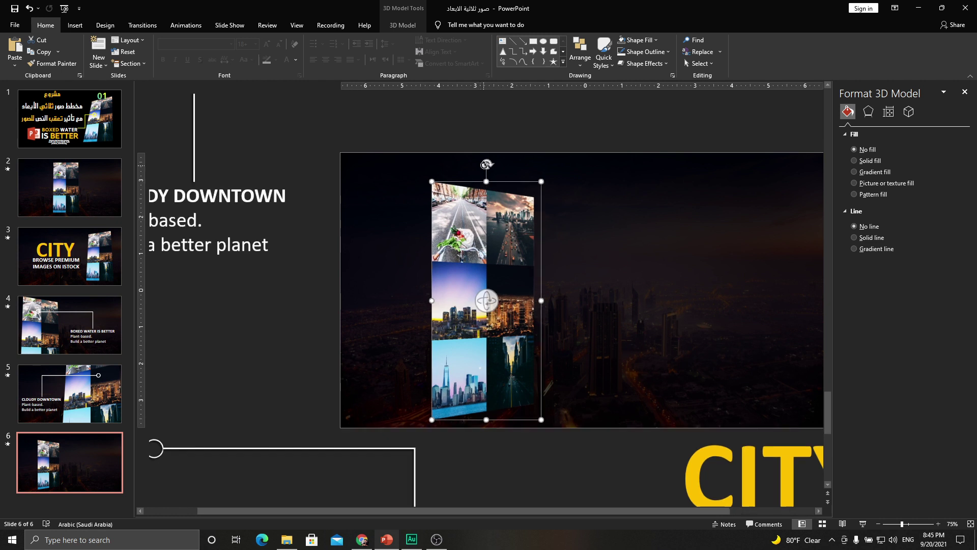
pyautogui.moveTo(488, 203); pyautogui.dragTo(478, 188)
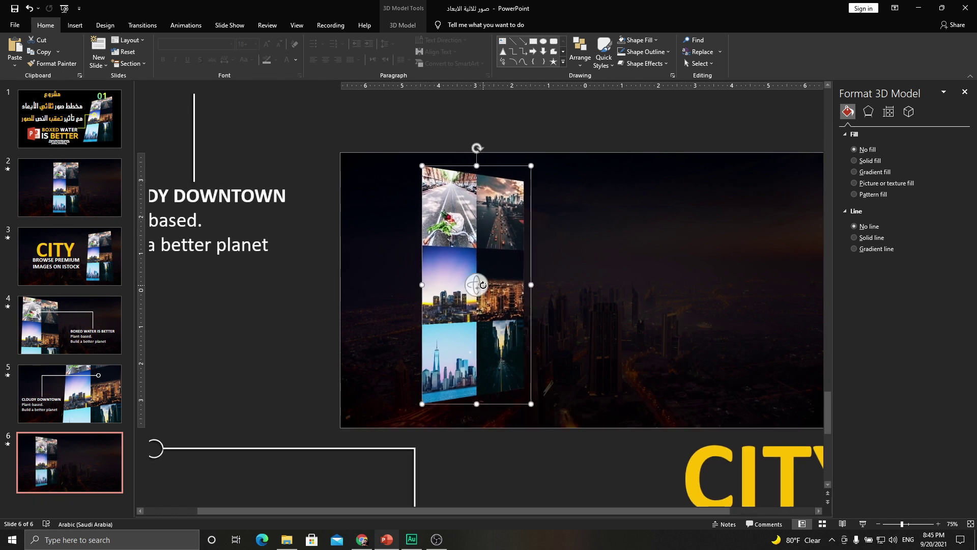
pyautogui.moveTo(483, 285); pyautogui.dragTo(509, 283)
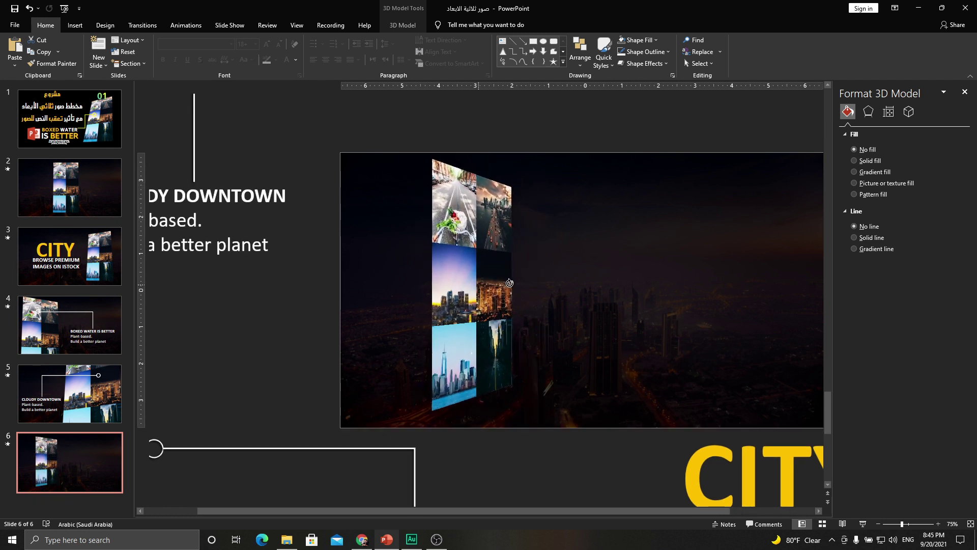
# Move the CITY title into the slide's upper right beside the grid, then select slide 2
pyautogui.click(760, 473)
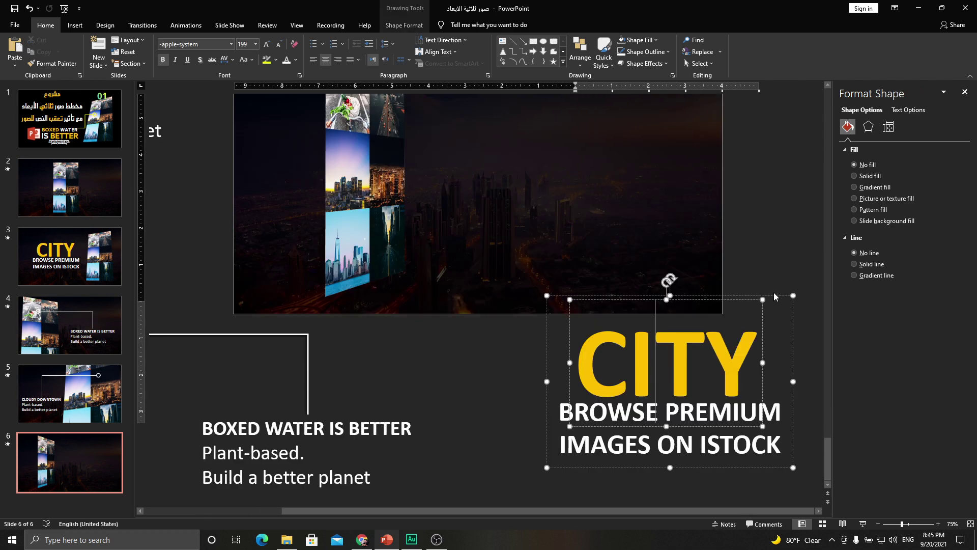
pyautogui.moveTo(775, 296); pyautogui.dragTo(664, 100)
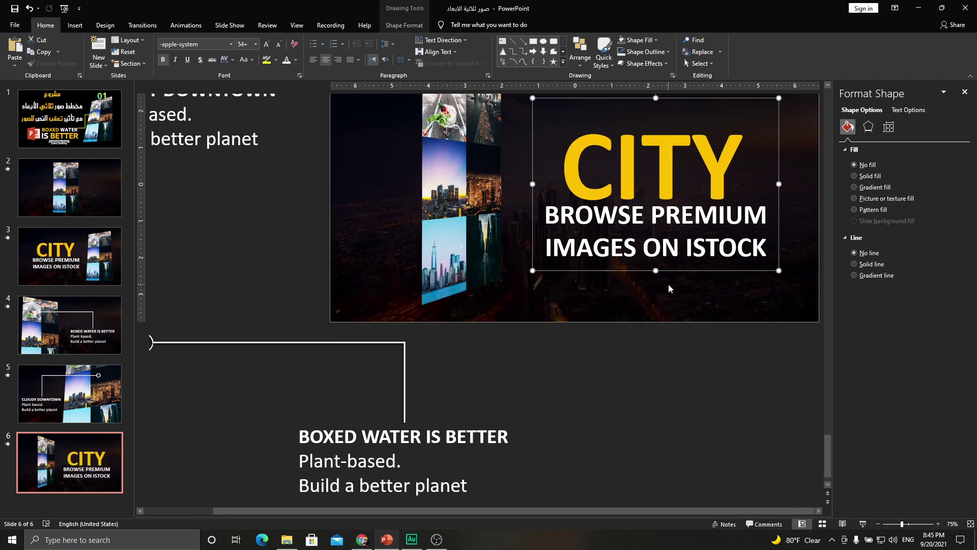
pyautogui.scroll(2, 669, 289)
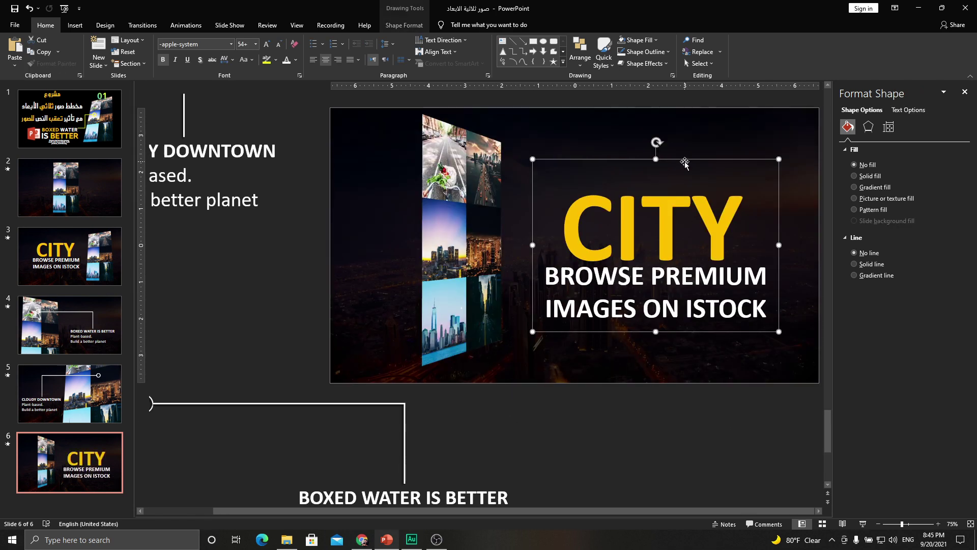
pyautogui.moveTo(685, 163); pyautogui.dragTo(686, 152)
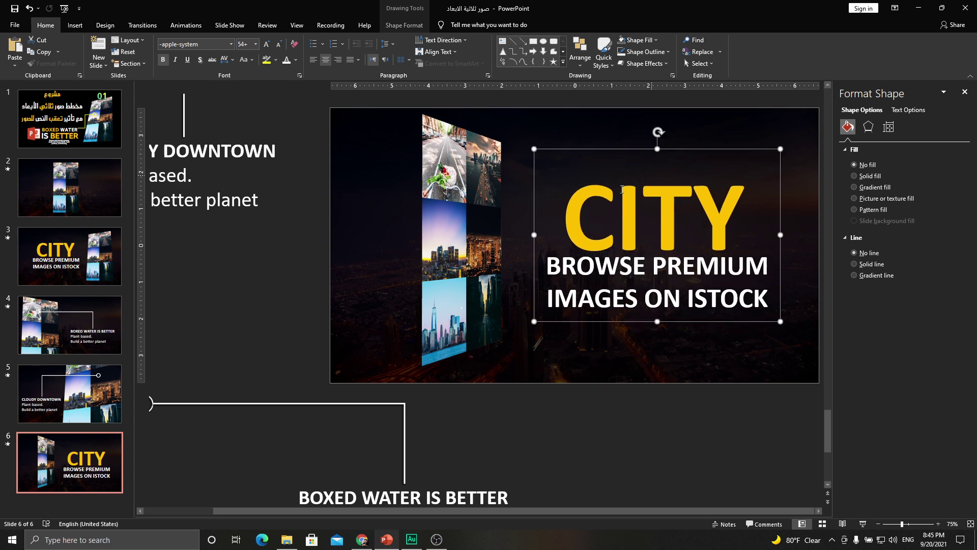
pyautogui.click(100, 188)
# Start the slide show from slide 2 with Shift+F5 to preview the Morph animations
pyautogui.hotkey('shift', 'F5')
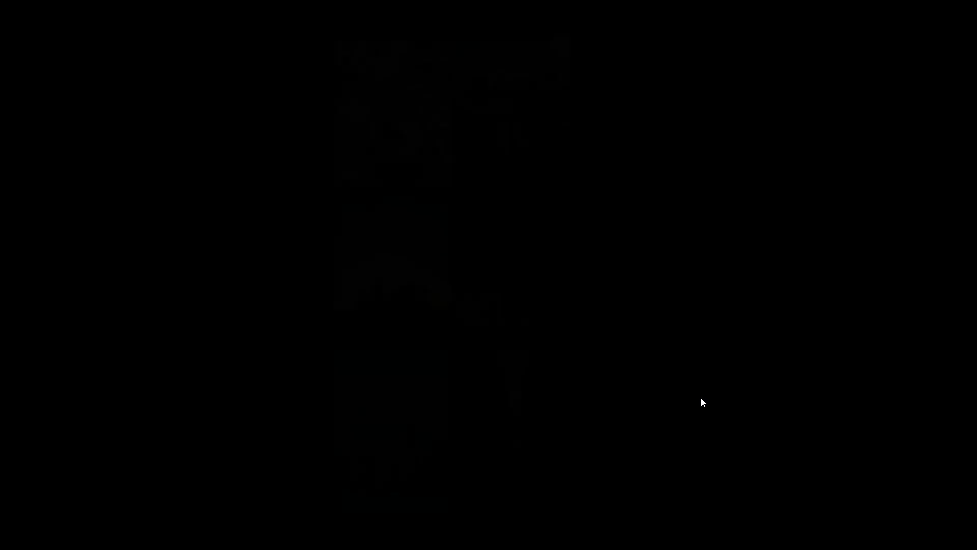